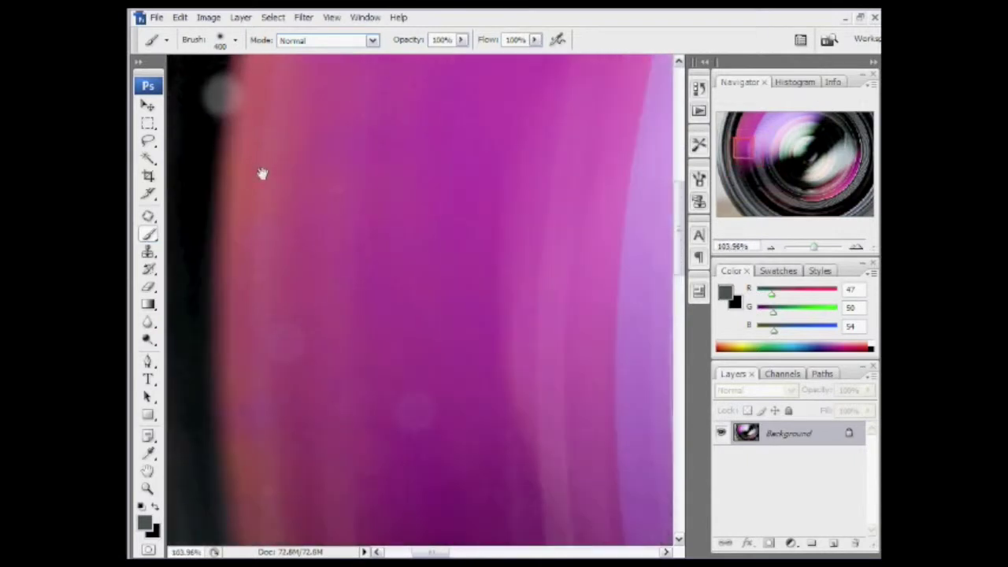
Reduce the brush size to 200 and bring the whole lens photo into view
scroll(350, 293, "down", 1)
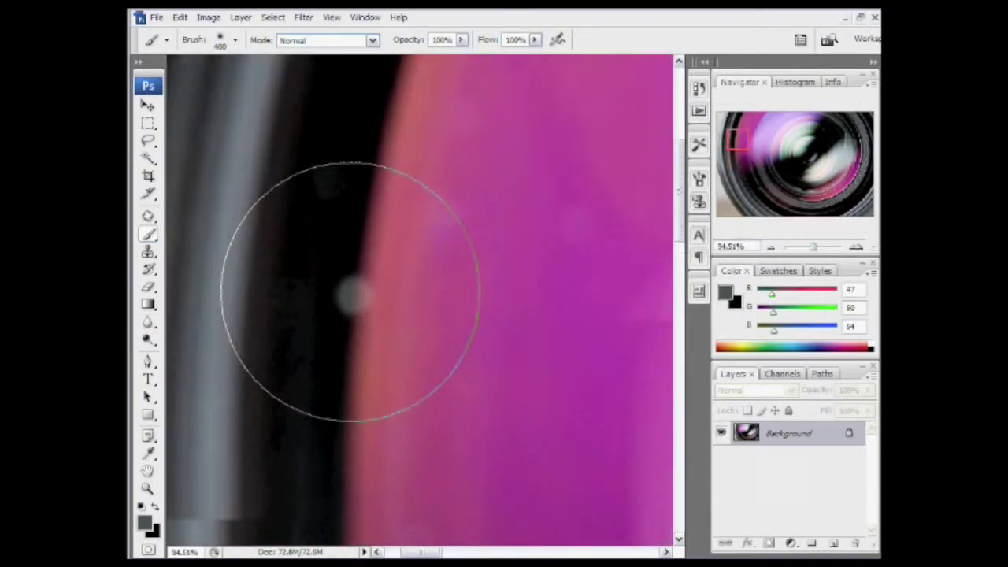
key("bracketleft")
key("bracketleft")
key("bracketleft")
scroll(362, 301, "down", 10)
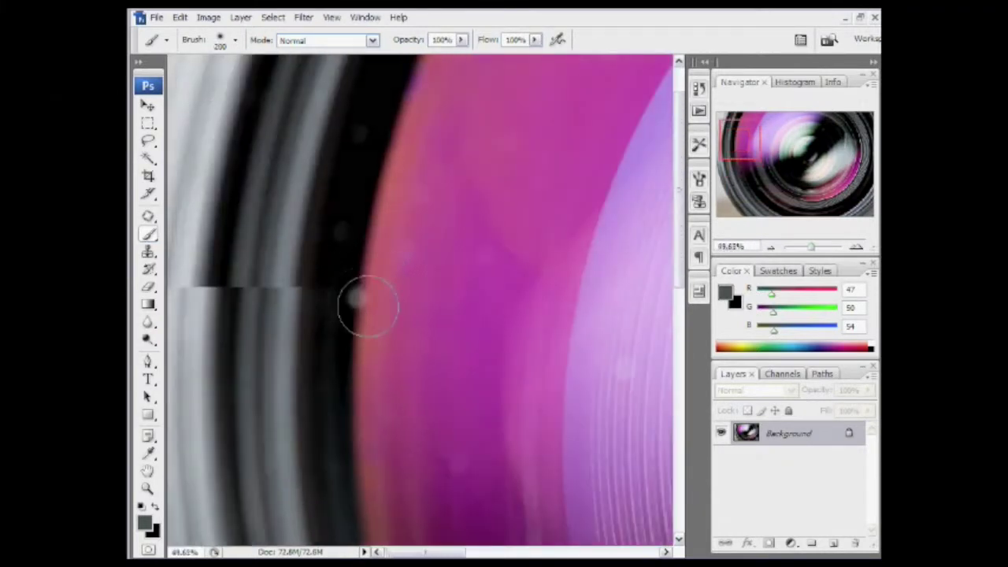
scroll(438, 333, "up", 5)
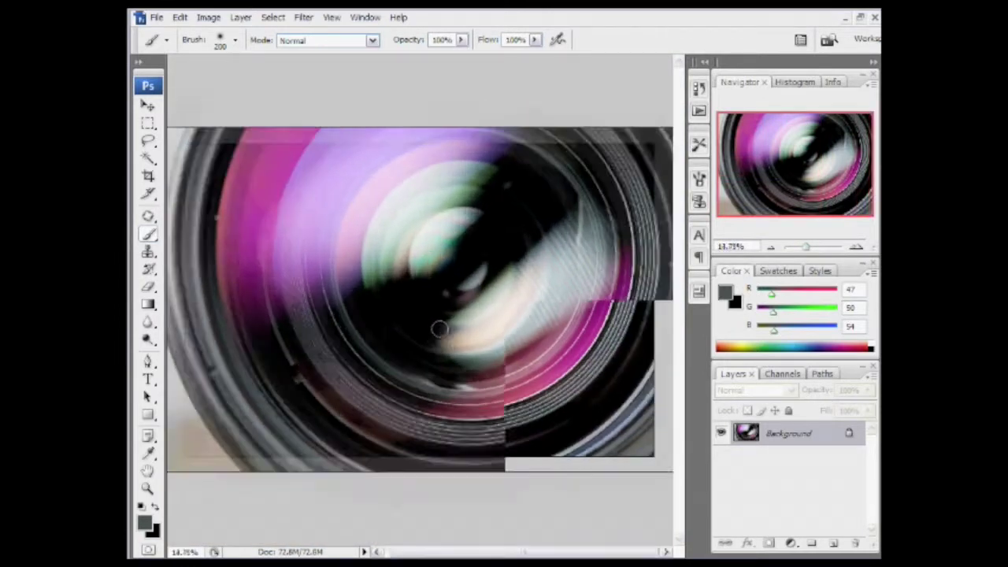
scroll(498, 281, "down", 12)
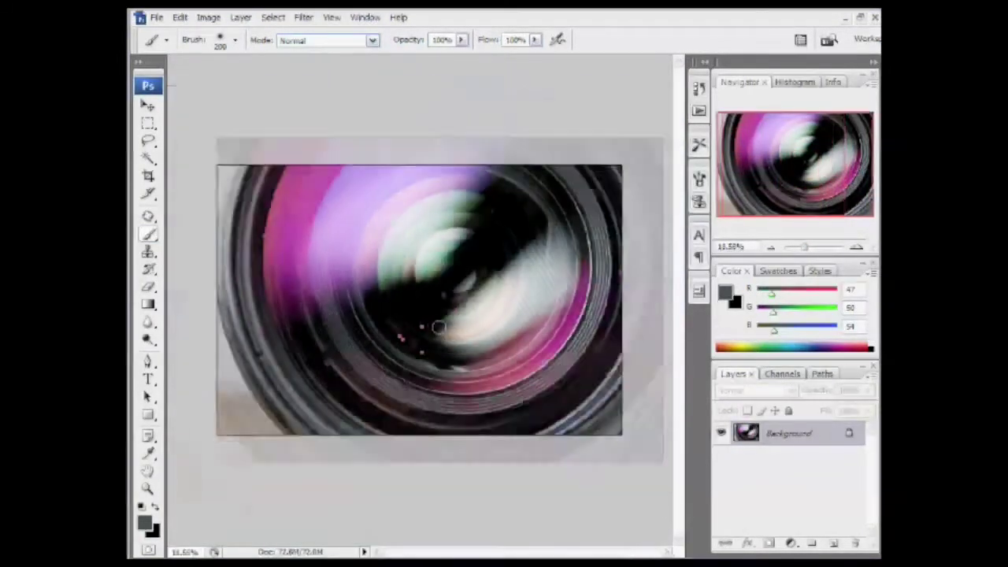
Review the Zoom with Scroll Wheel option in the General preferences and accept the settings
left_click(179, 17)
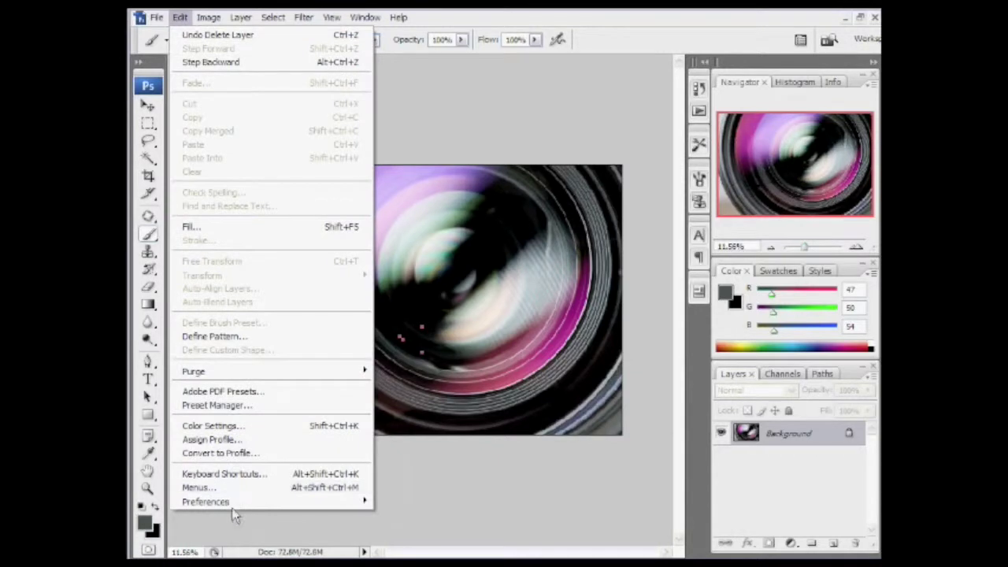
mouse_move(237, 504)
left_click(441, 501)
left_click_drag(466, 135, 307, 86)
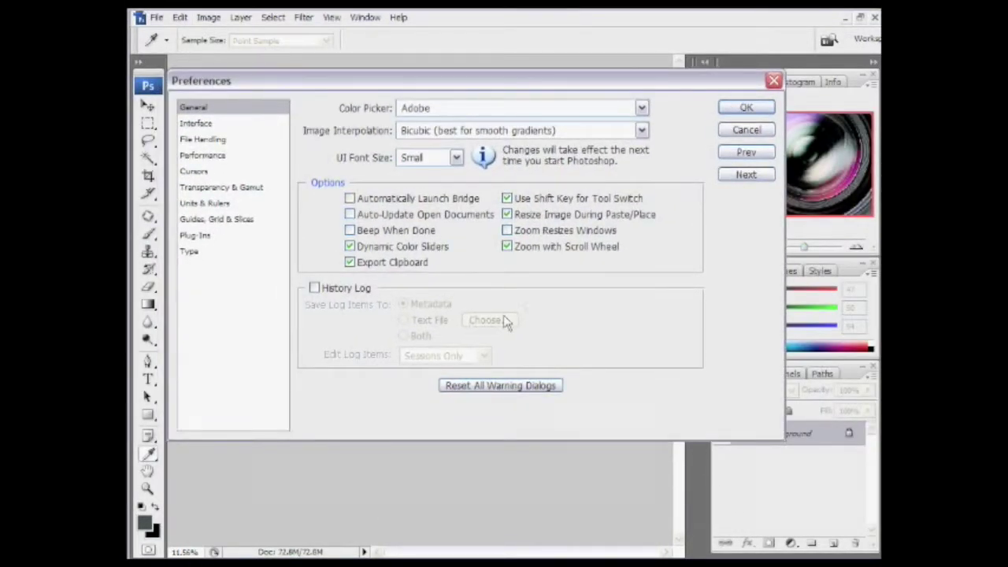
left_click(746, 107)
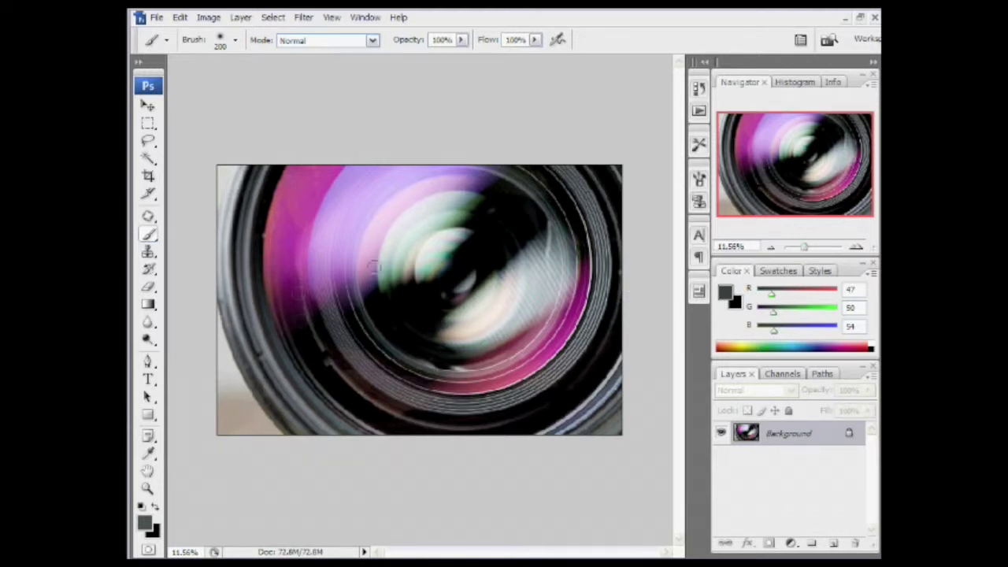
Examine the rings and dust specks of the lens up close, from the outer barrel to the coloured glass
scroll(337, 392, "up", 3)
scroll(337, 391, "down", 1, "alt")
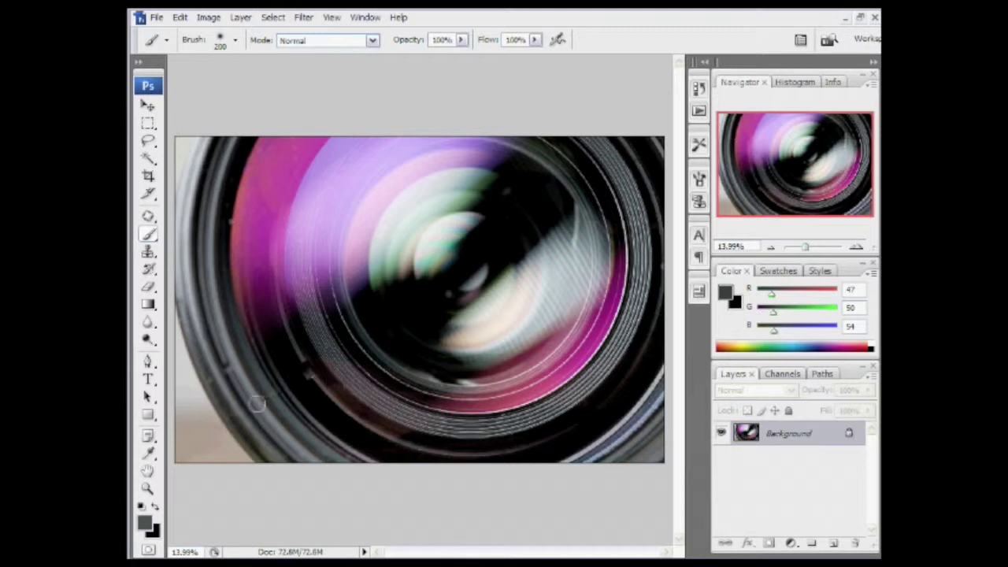
scroll(257, 404, "up", 8)
left_click_drag(281, 414, 328, 256)
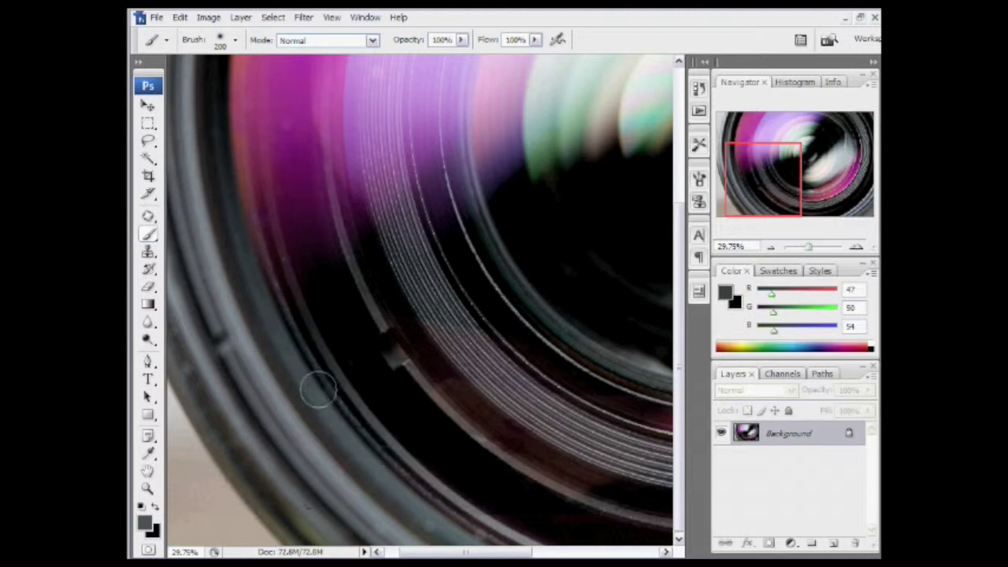
left_click_drag(506, 334, 462, 352)
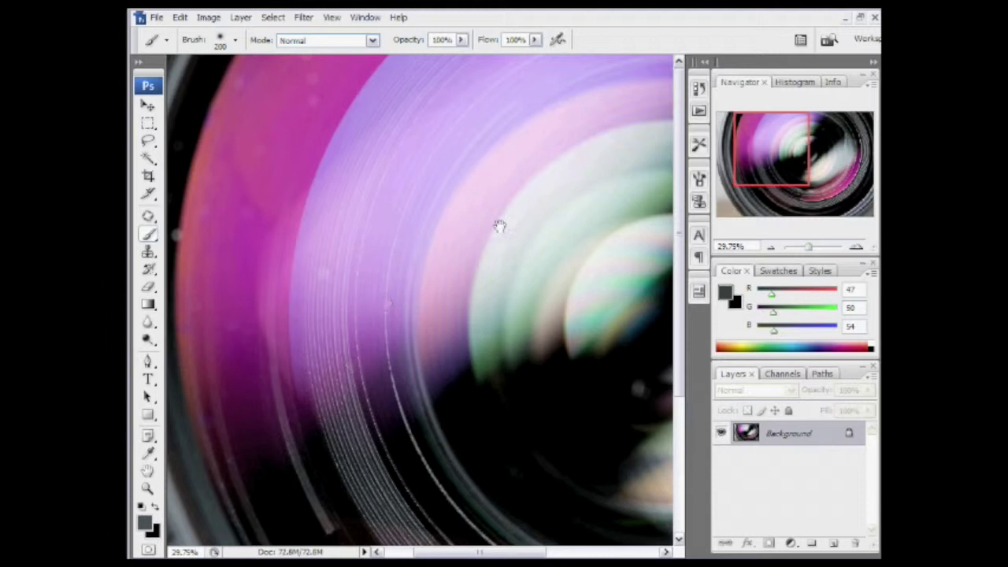
left_click_drag(473, 408, 373, 304)
left_click_drag(386, 236, 478, 204)
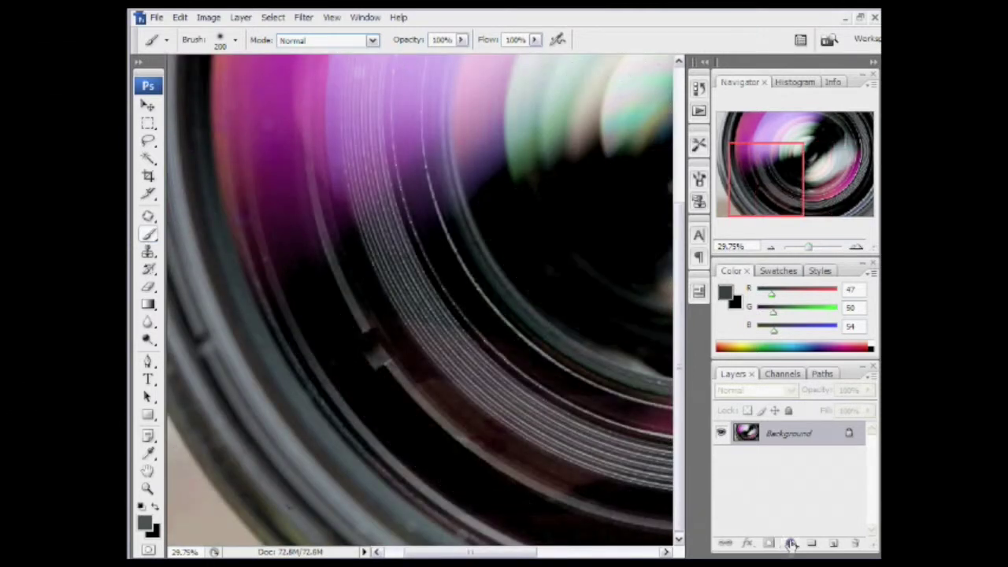
Collapse the side panels to icons to enlarge the canvas, and show only the Layers panel
left_click(790, 543)
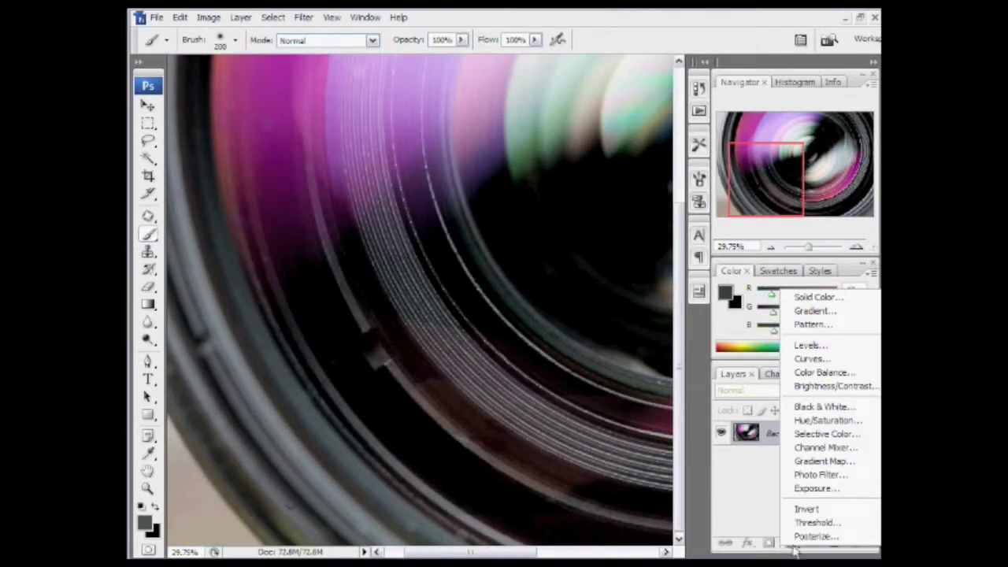
left_click(700, 428)
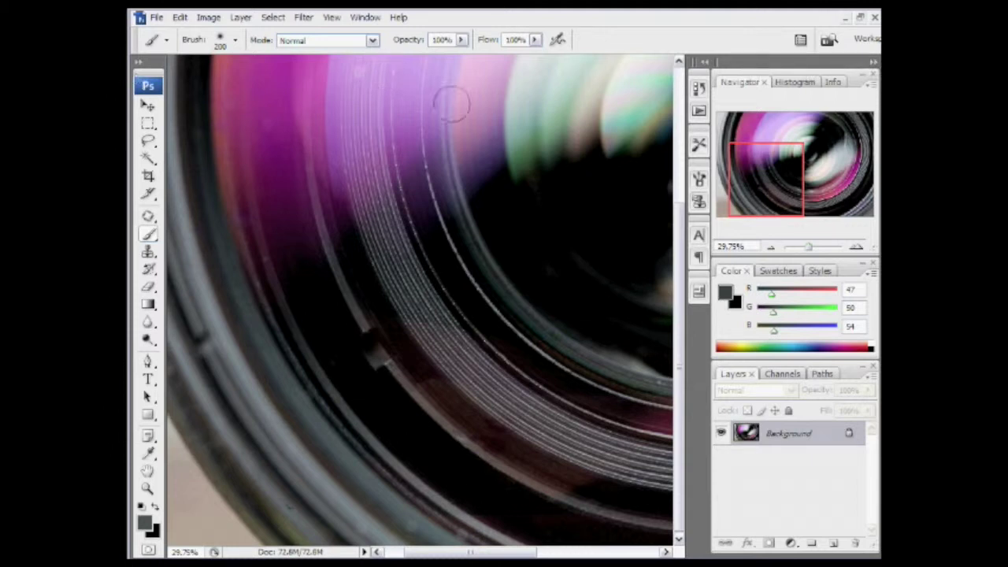
left_click(871, 63)
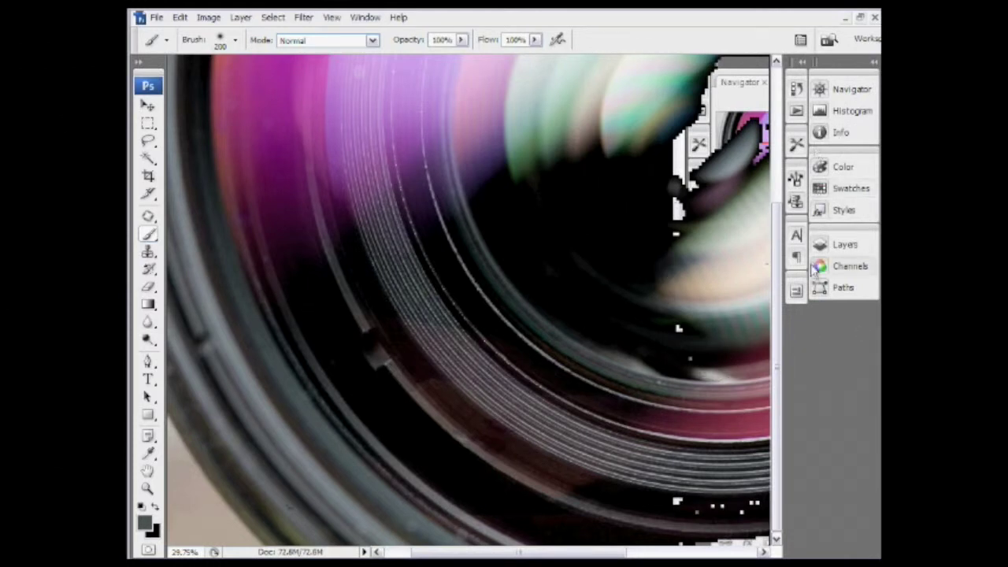
left_click(836, 244)
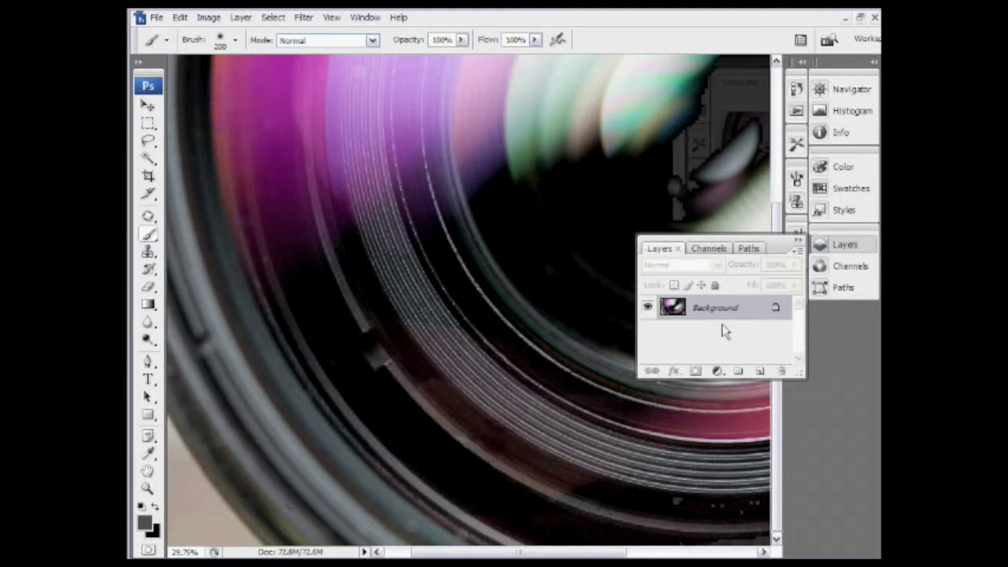
left_click(836, 245)
left_click(833, 248)
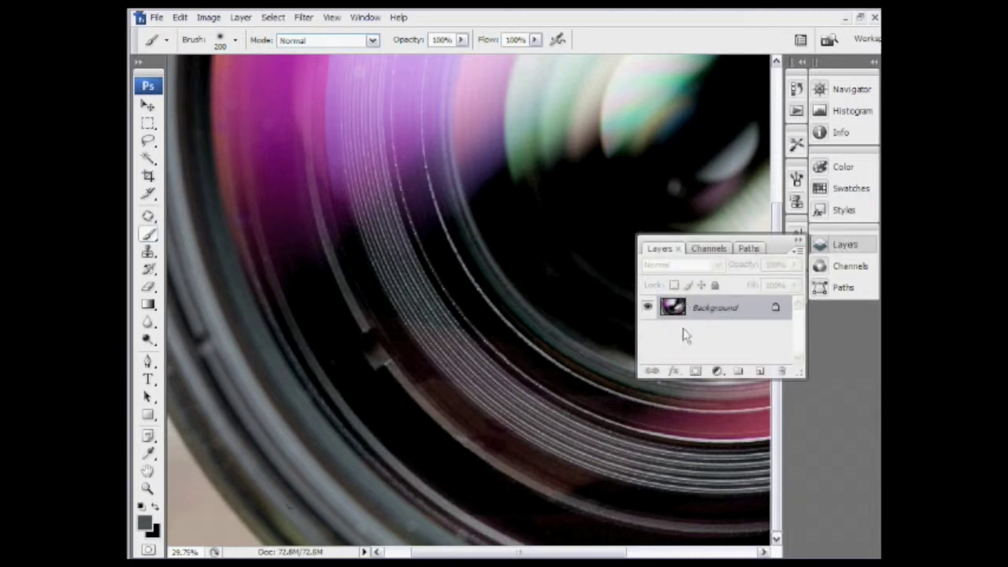
Add a Curves adjustment layer and set its gray point by sampling the gray rings of the lens barrel
left_click(717, 371)
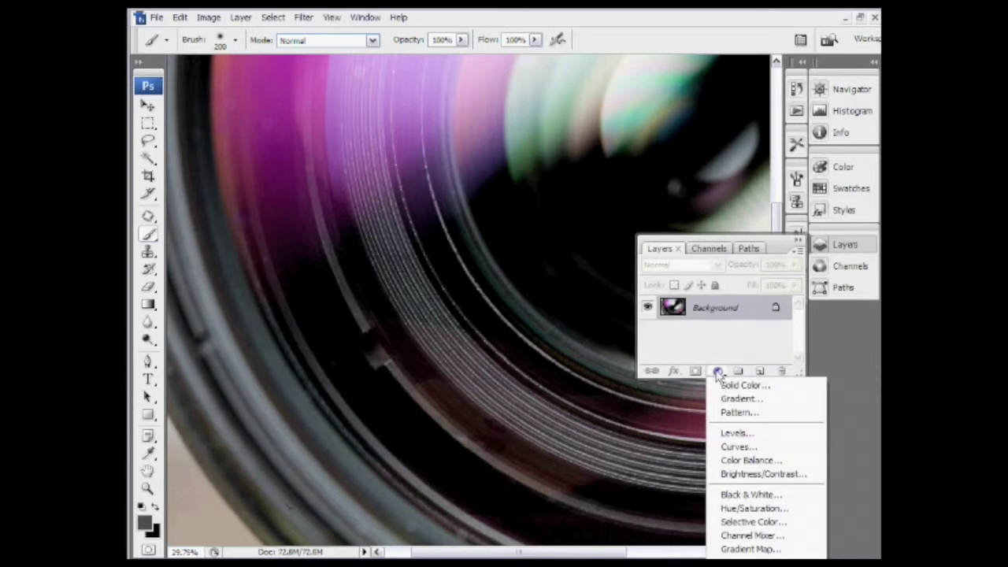
left_click(753, 448)
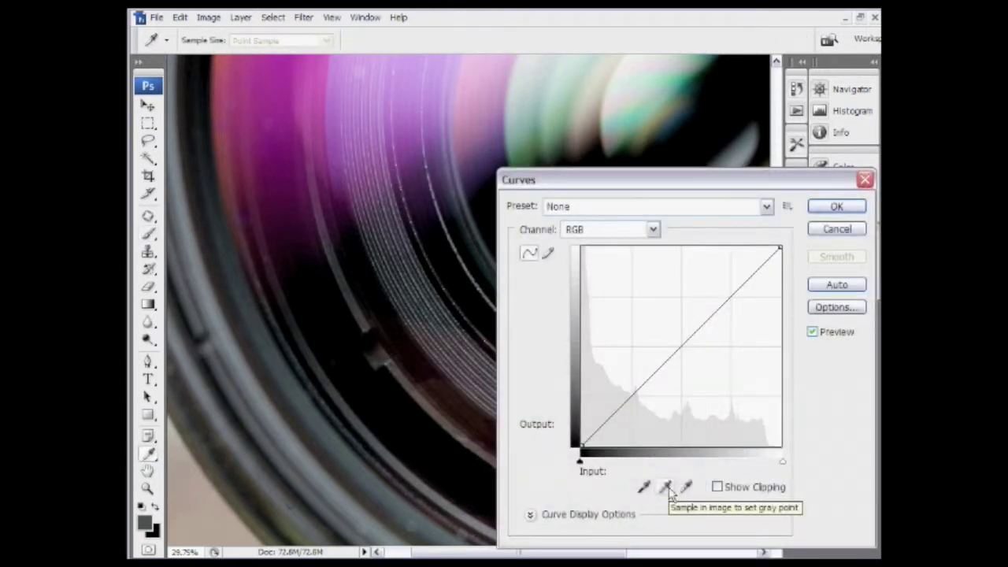
left_click(668, 489)
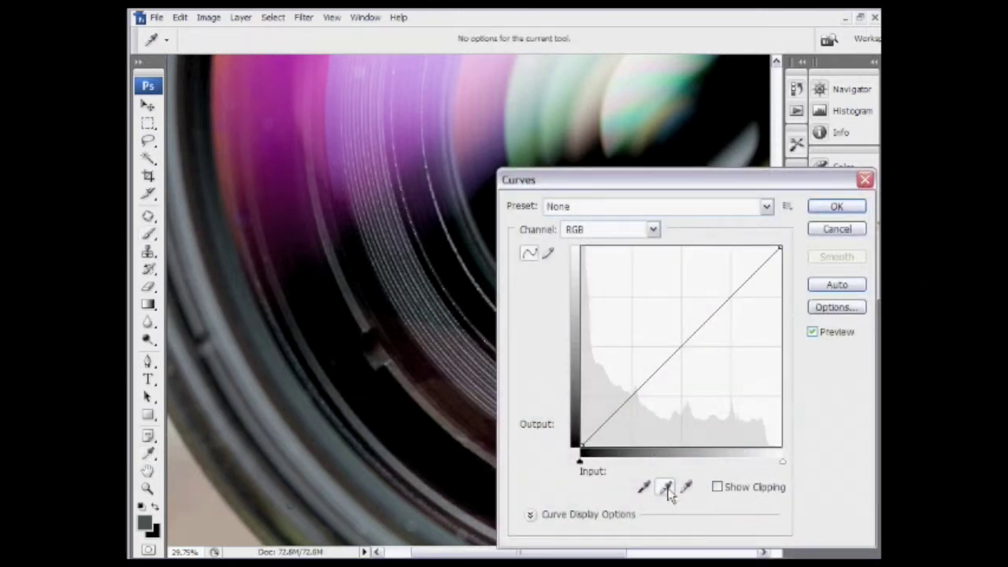
left_click(315, 462)
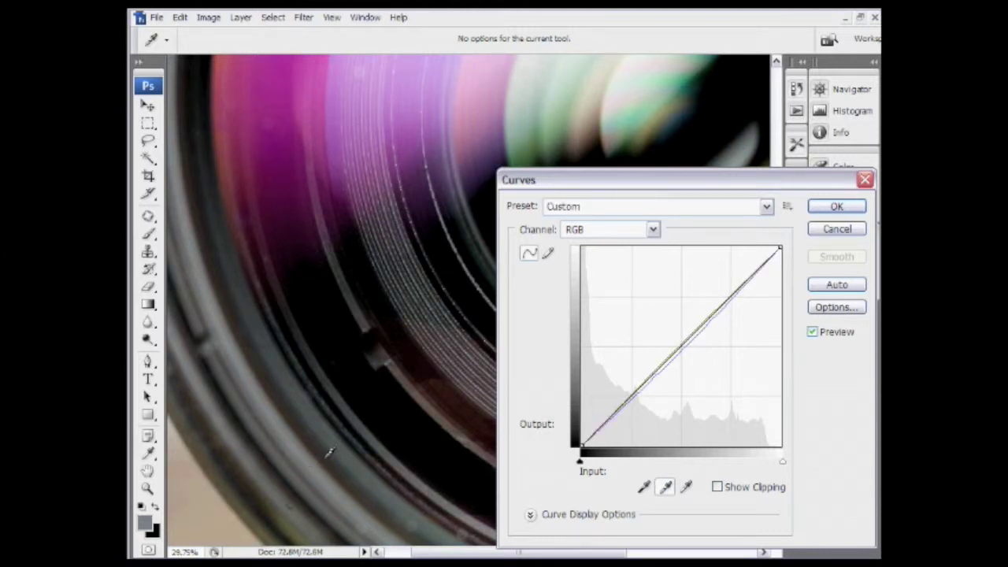
left_click(328, 455)
left_click(326, 444)
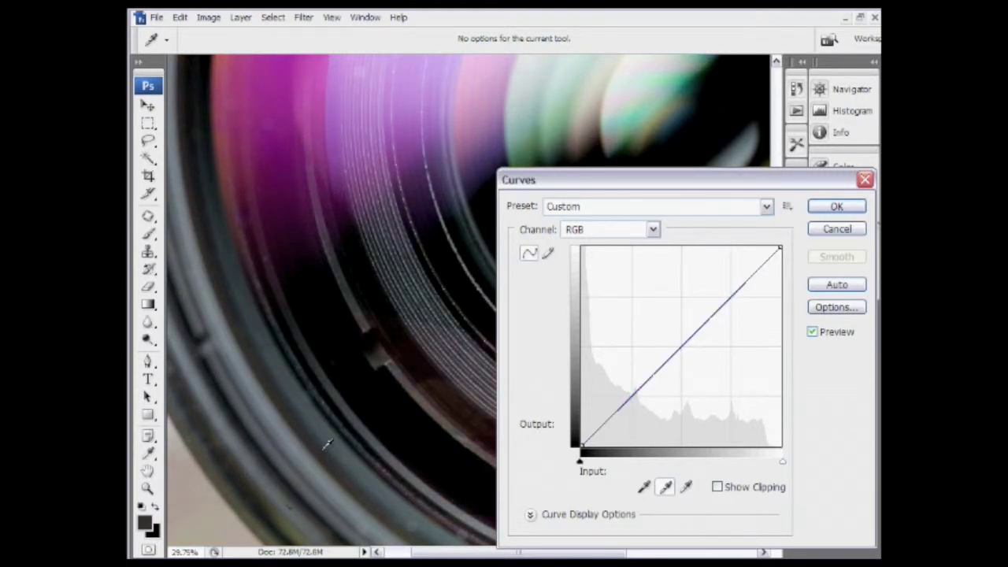
left_click(343, 441)
left_click(320, 464)
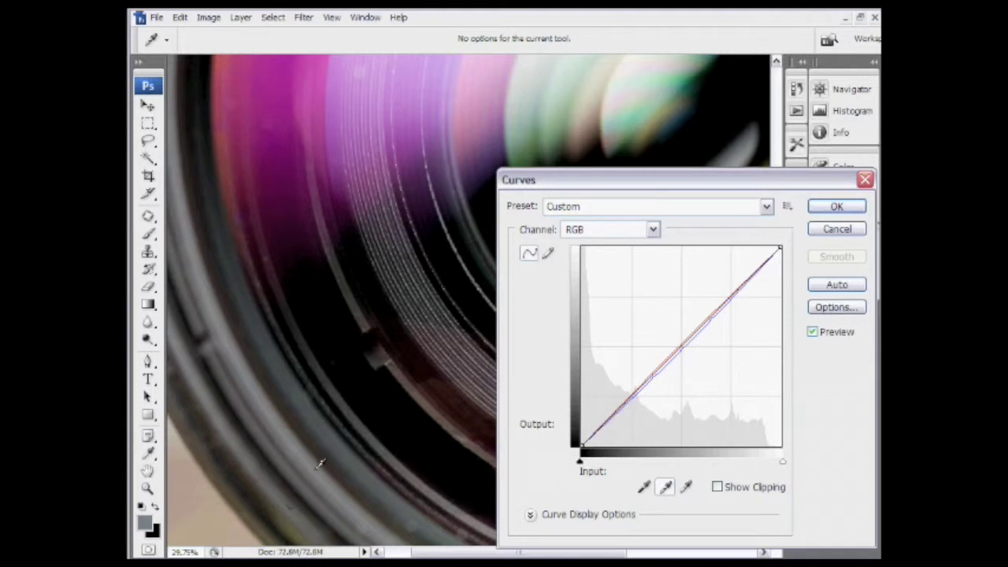
left_click(300, 470)
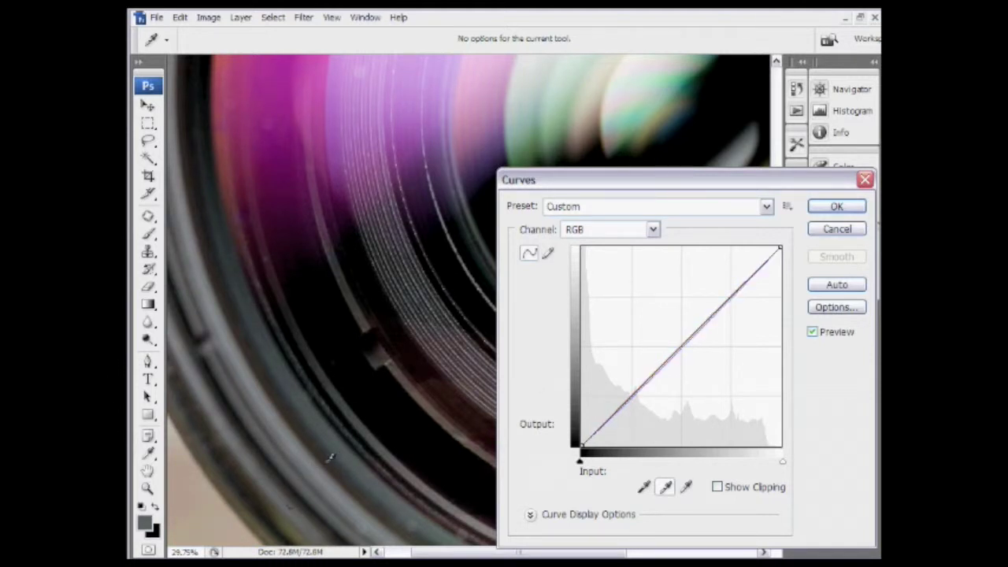
left_click(350, 447)
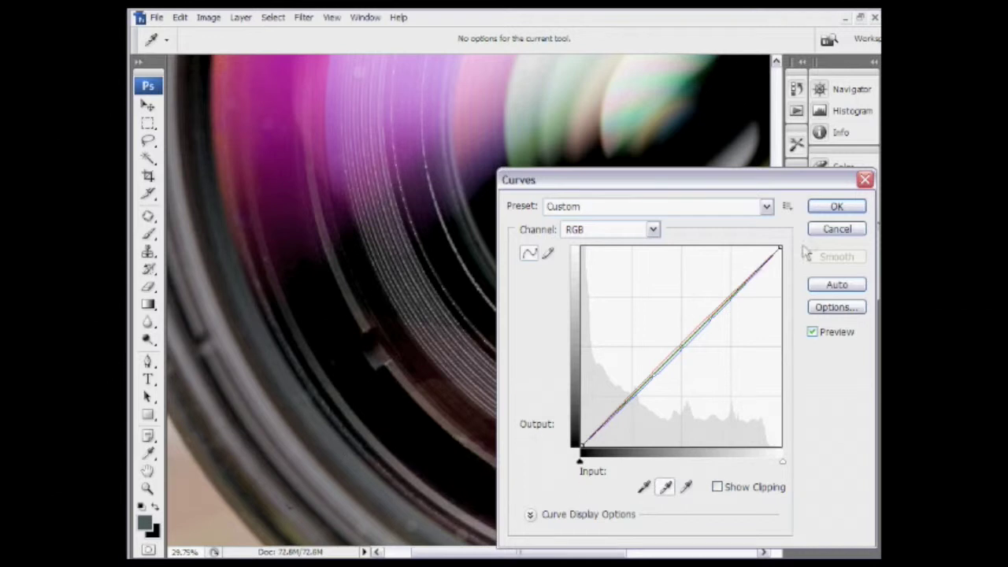
left_click(834, 206)
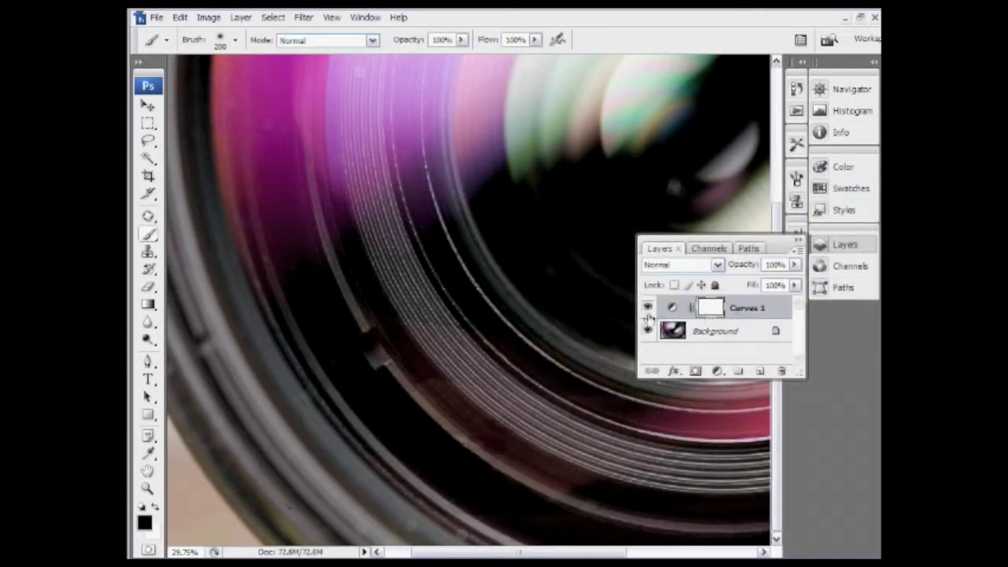
Compare the whole image with and without the Curves adjustment, leaving the adjustment layer visible
key("ctrl+0")
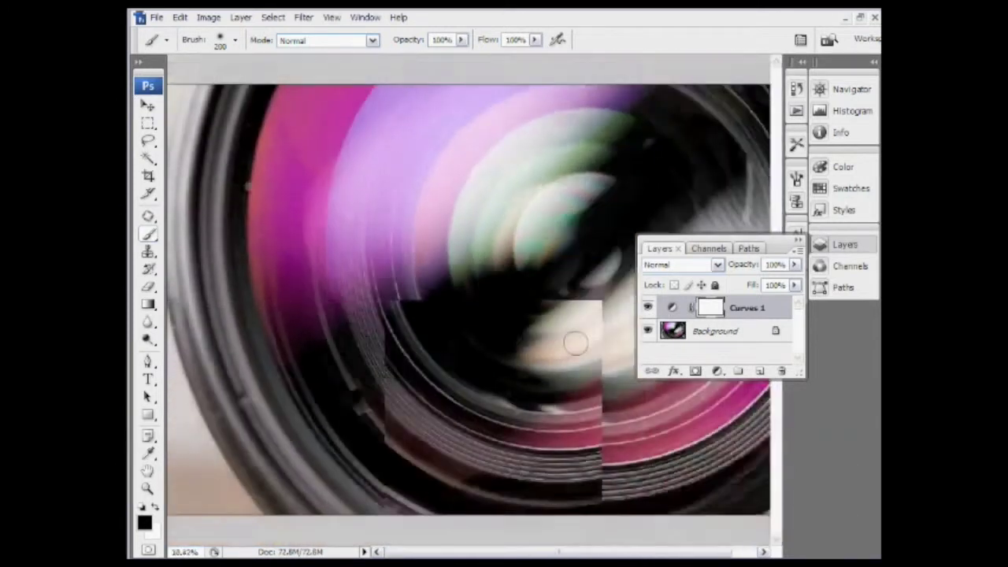
scroll(574, 343, "down", 2)
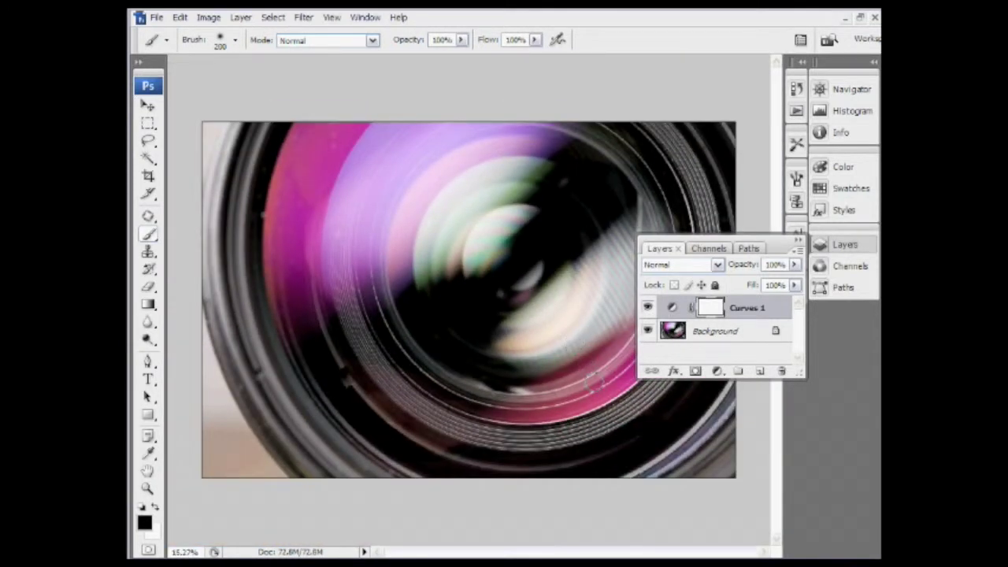
left_click(843, 246)
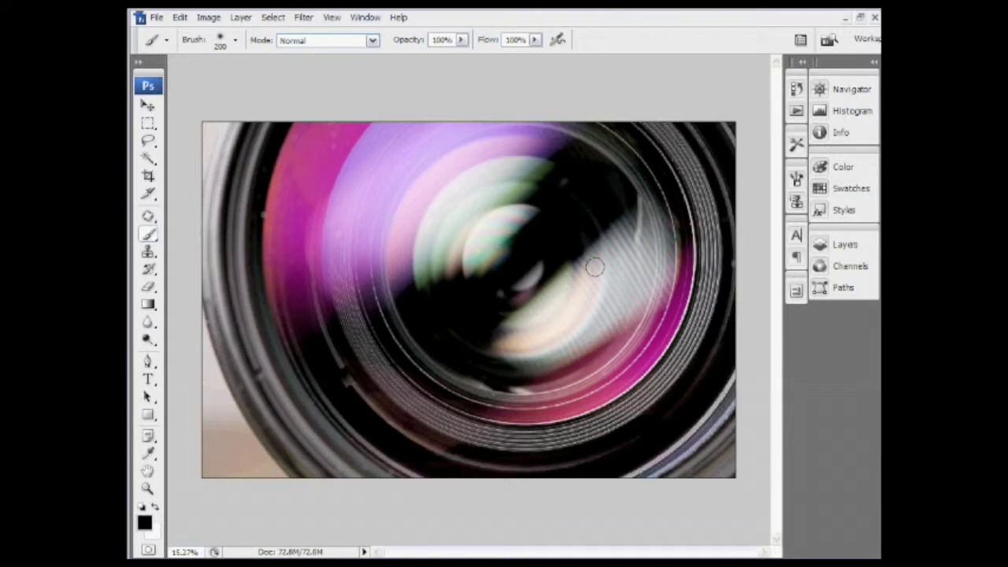
left_click(841, 245)
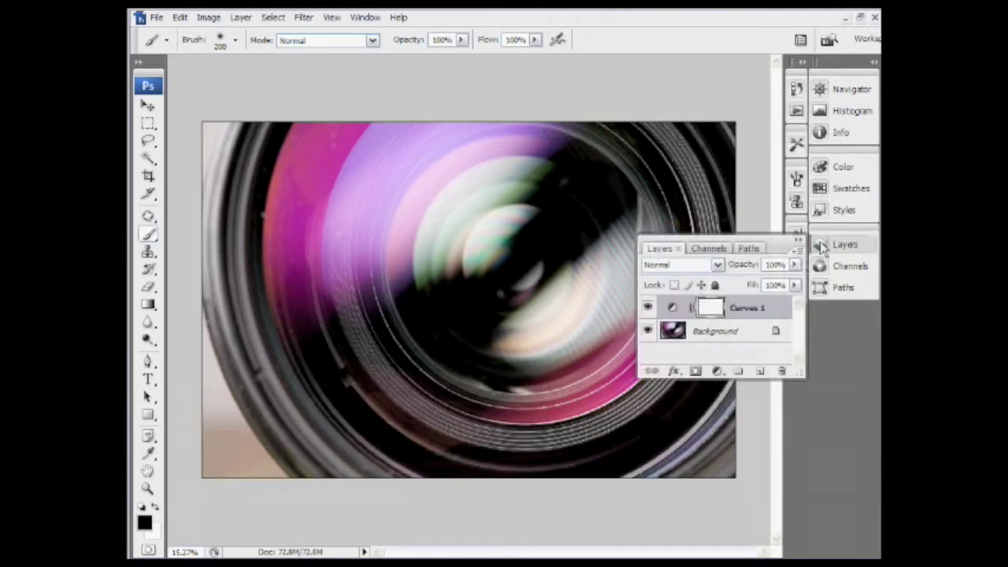
left_click(648, 307)
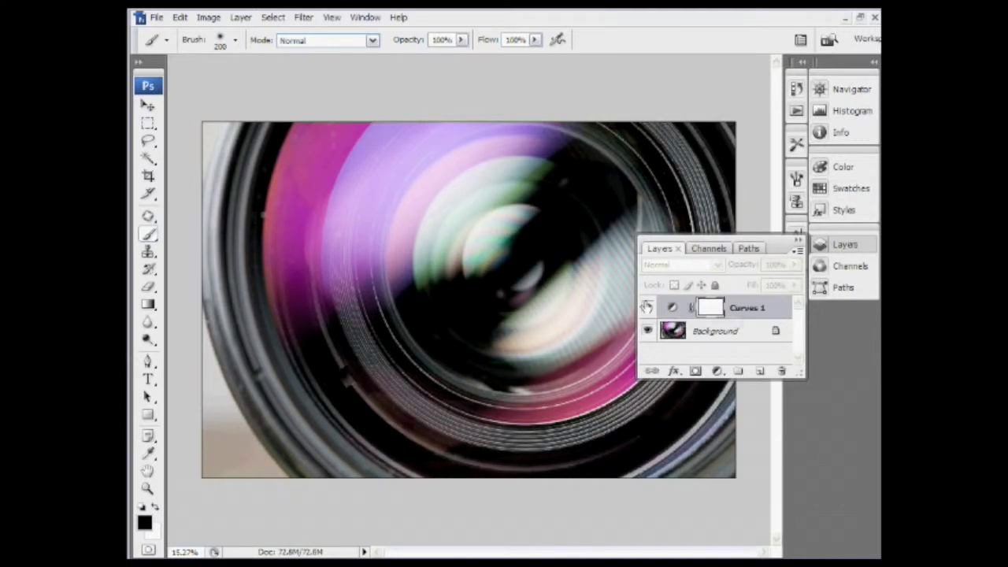
left_click(647, 307)
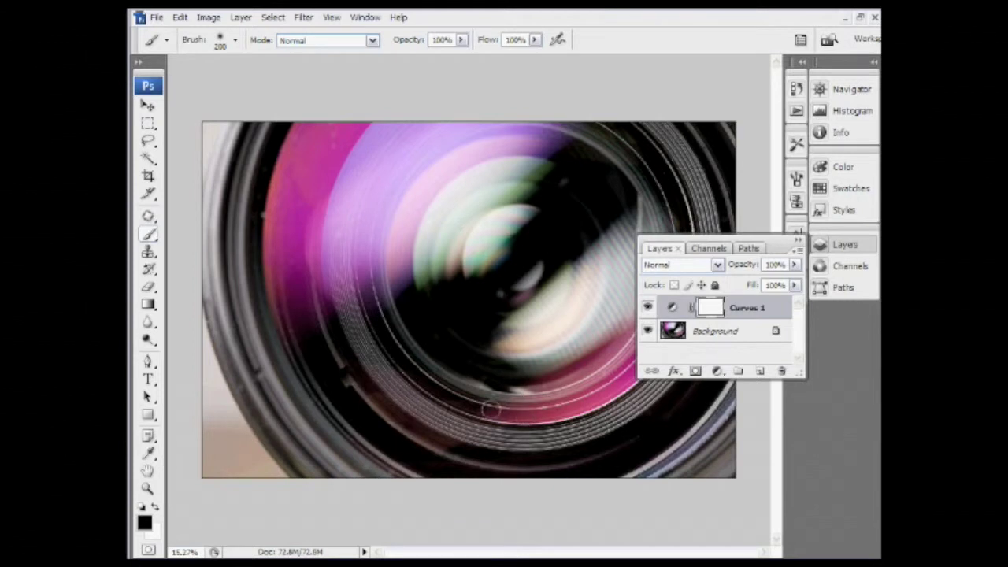
Add a Hue/Saturation adjustment layer above the Curves layer and set its master Hue to -18
left_click(717, 372)
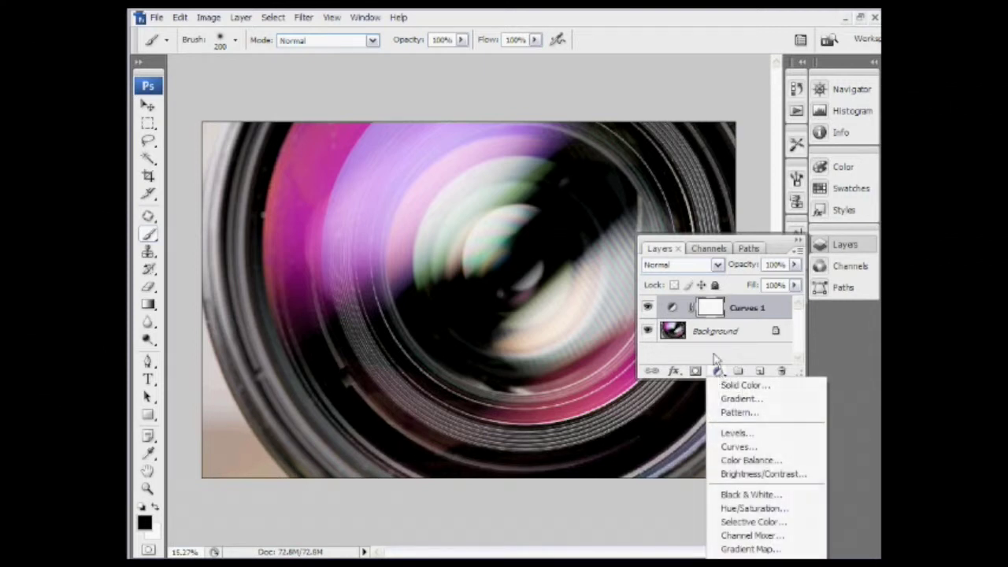
left_click(714, 354)
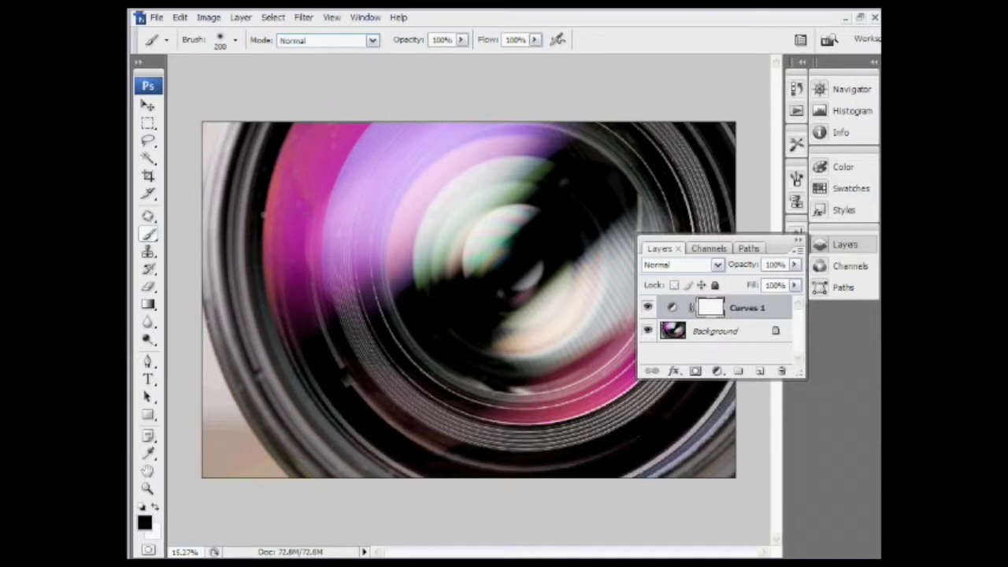
left_click(717, 372)
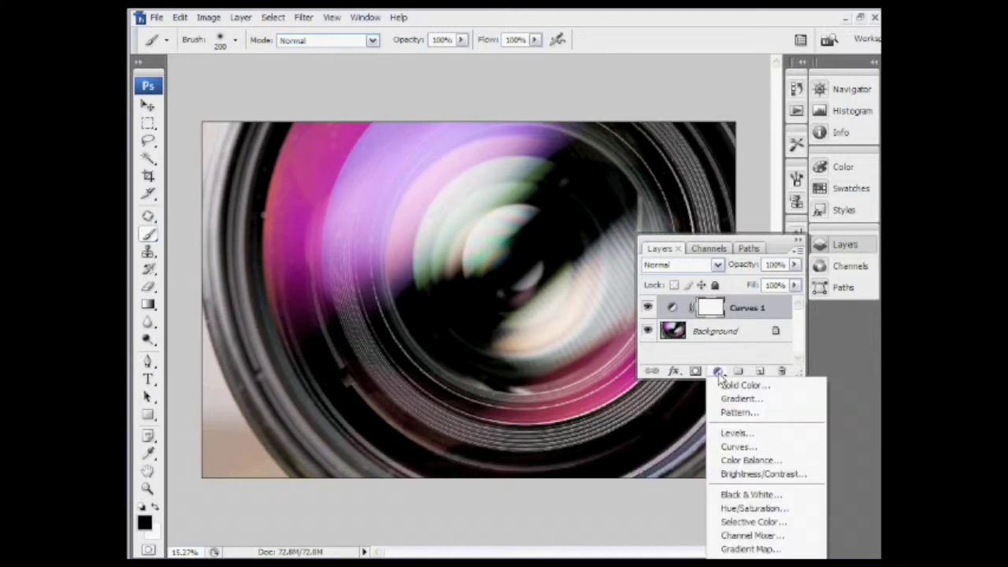
left_click(742, 508)
left_click_drag(636, 184, 678, 314)
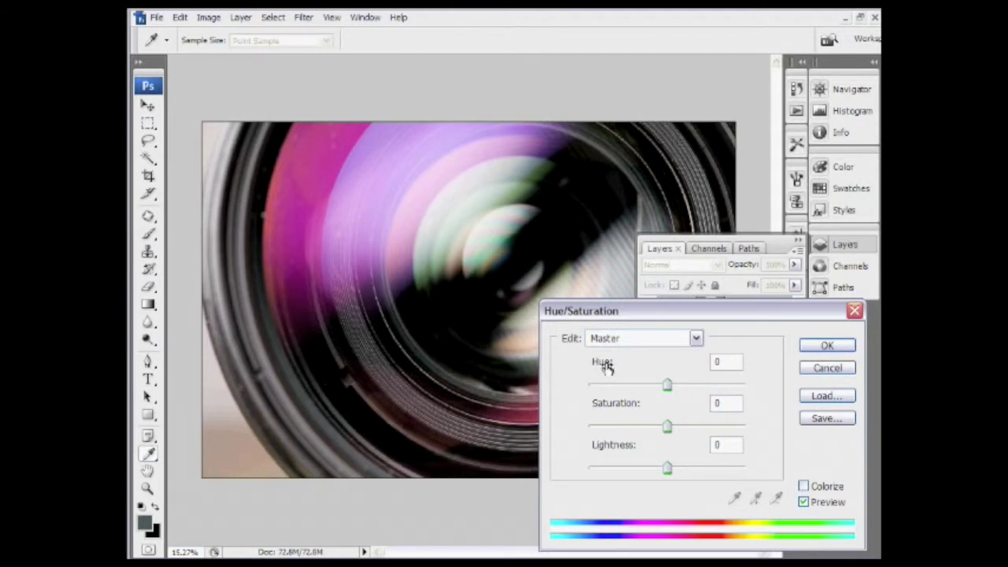
mouse_move(604, 367)
left_mouse_down()
mouse_move(594, 367)
mouse_move(610, 361)
left_mouse_up()
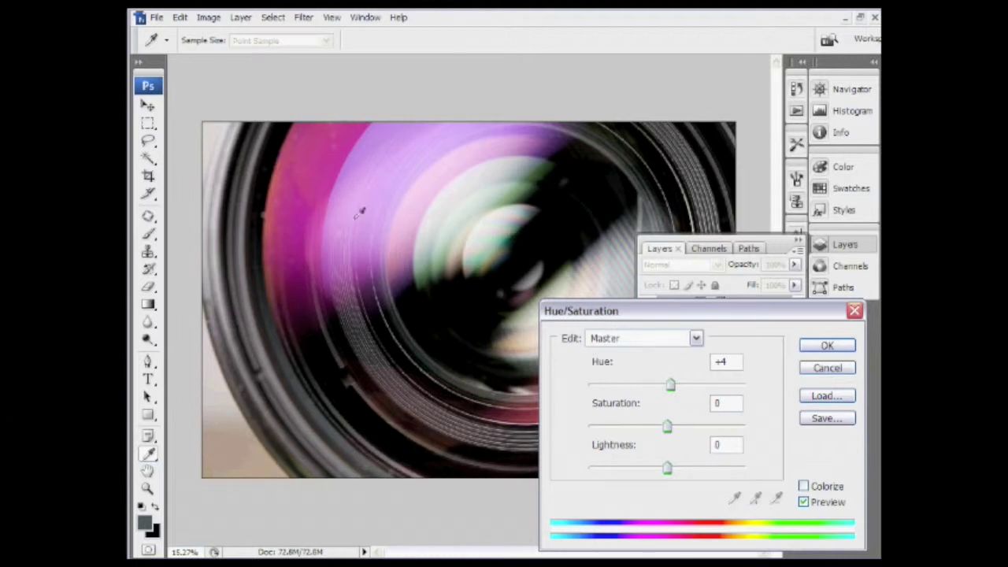
left_click_drag(608, 367, 589, 361)
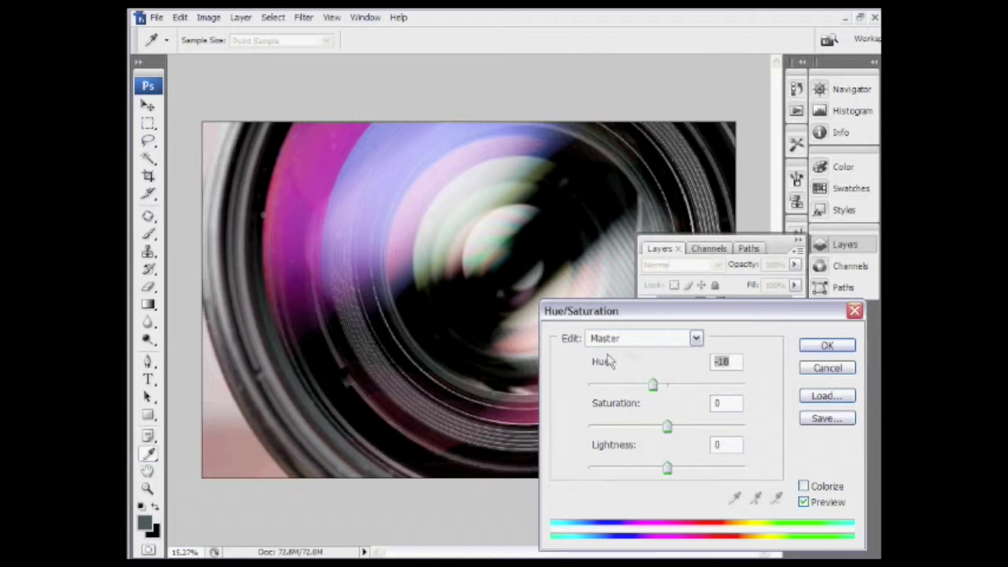
left_click_drag(603, 363, 602, 366)
left_click(603, 364)
left_click(827, 344)
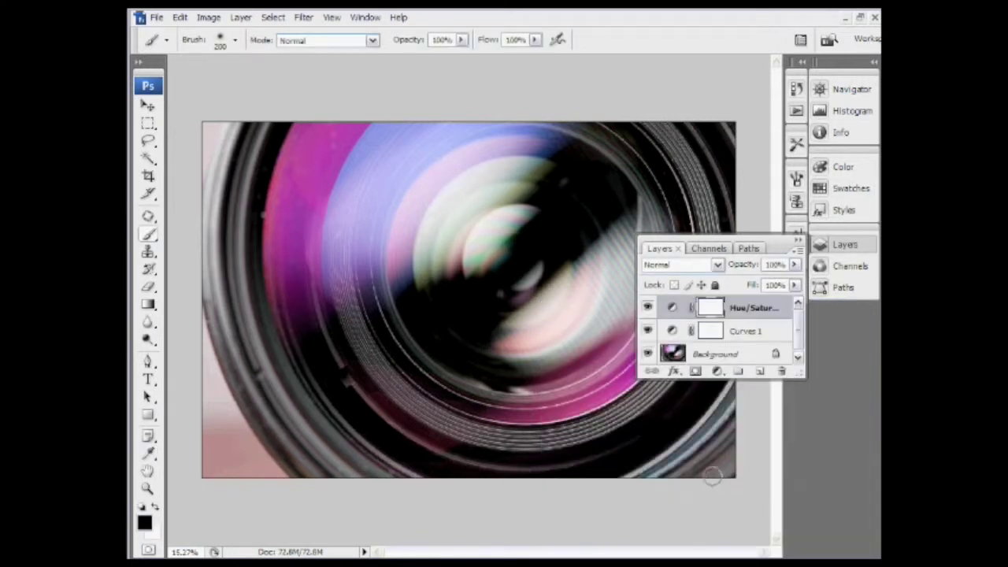
Compare the image with and without the Hue/Saturation adjustment, leave the layer visible, and collapse the Layers panel
left_click(647, 308)
left_click(647, 308)
left_click(647, 308)
left_click(647, 308)
left_click(647, 309)
left_click(647, 309)
left_click(647, 309)
left_click(647, 308)
left_click(648, 309)
left_click(797, 239)
Examine the dust specks up close on the magenta glass and along its edge with the black barrel ring
scroll(249, 215, "up", 3)
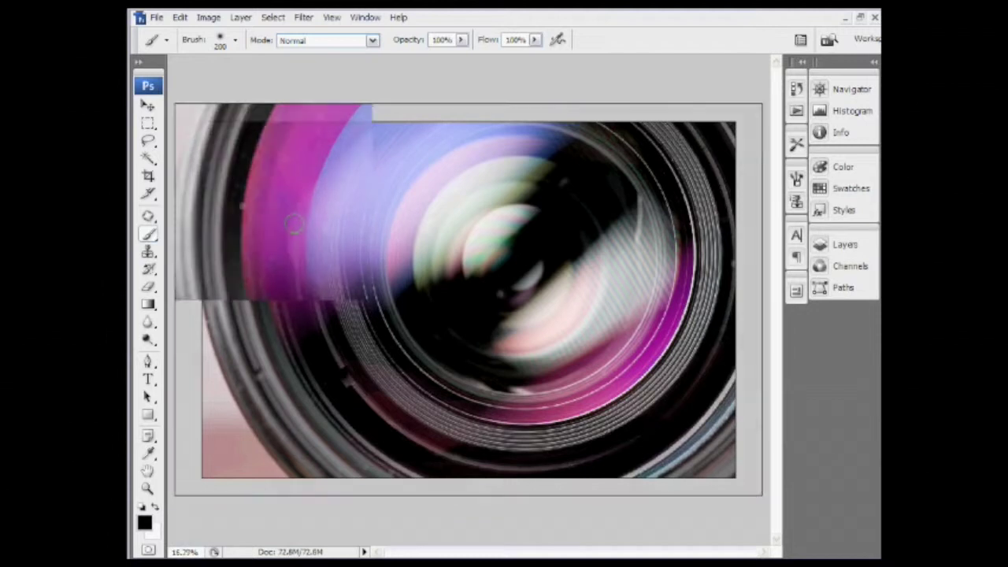
scroll(293, 226, "up", 7)
left_click_drag(305, 214, 445, 289)
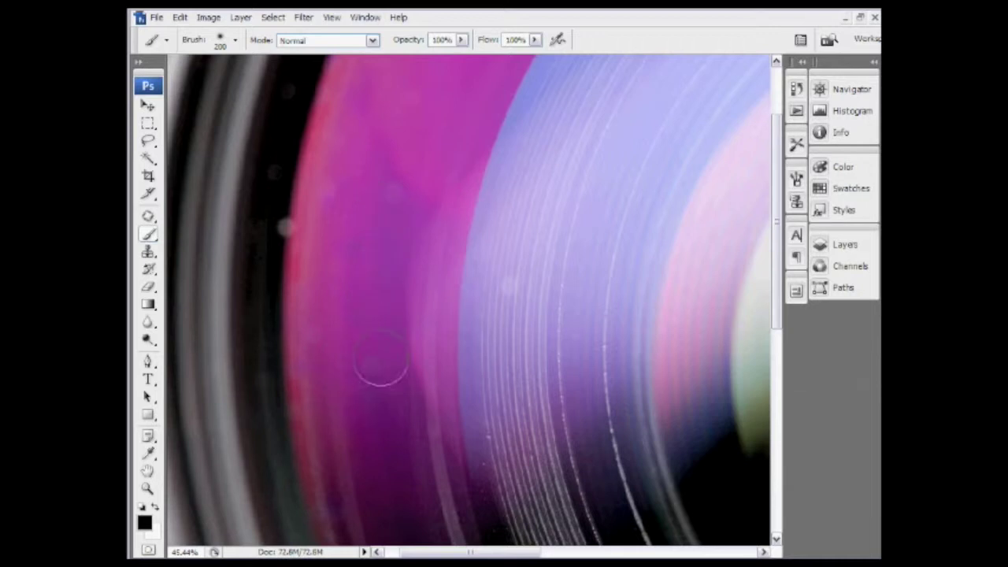
left_click_drag(450, 190, 422, 231)
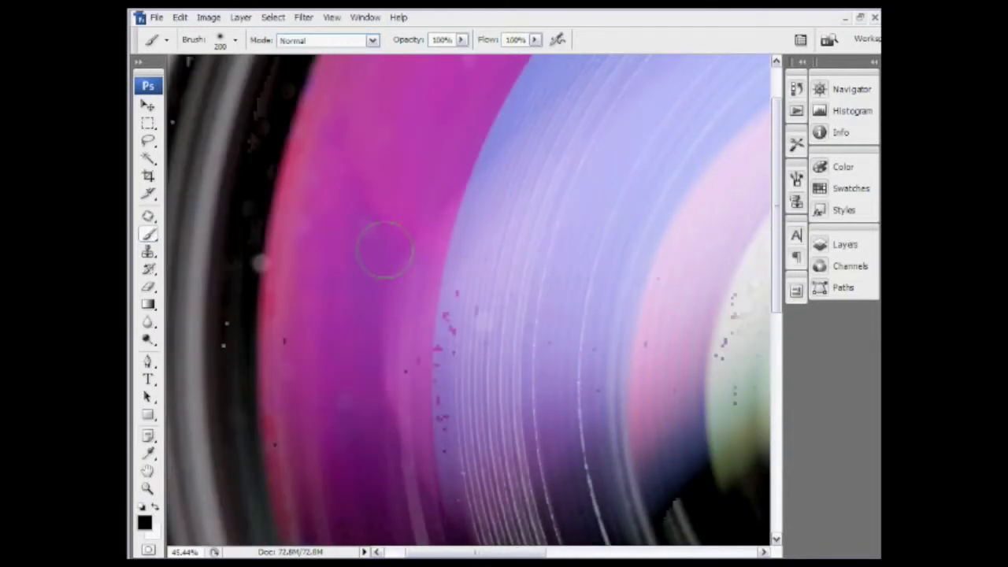
mouse_move(323, 399)
left_mouse_down()
mouse_move(346, 364)
mouse_move(324, 399)
left_mouse_up()
scroll(289, 282, "up", 5)
mouse_move(306, 275)
left_mouse_down()
mouse_move(441, 364)
mouse_move(450, 400)
left_mouse_up()
mouse_move(547, 283)
left_mouse_down()
mouse_move(560, 283)
mouse_move(575, 315)
left_mouse_up()
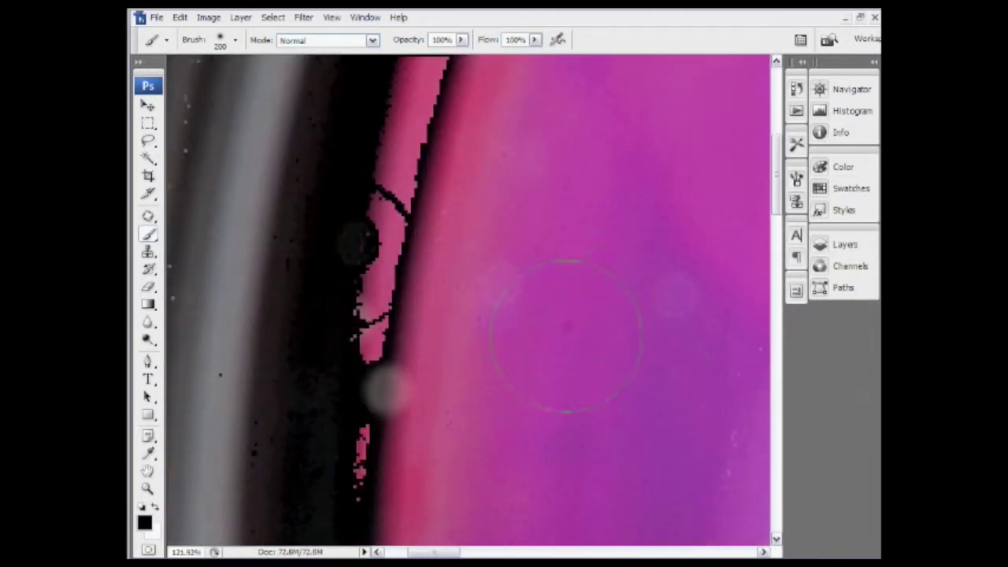
scroll(496, 386, "down", 3)
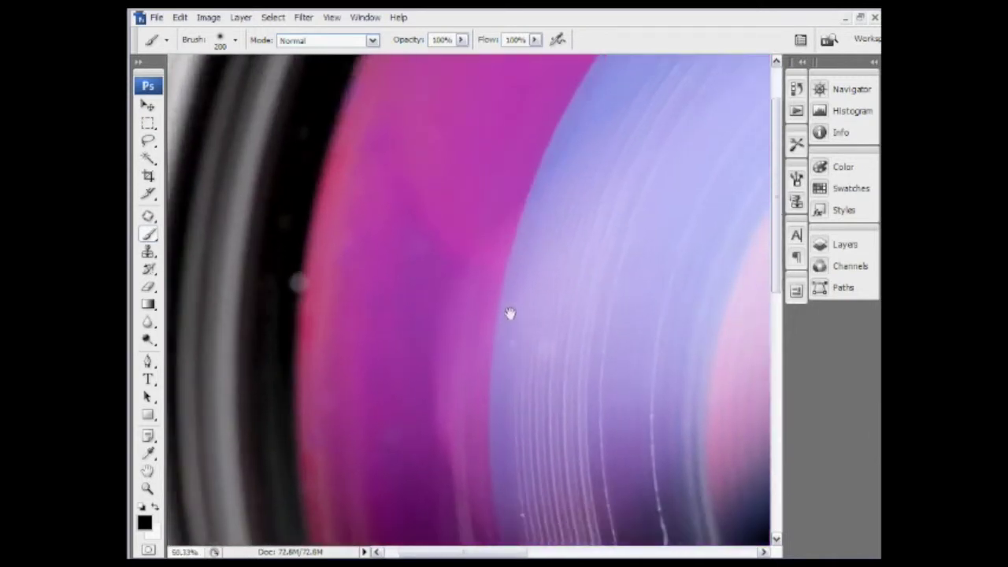
Create a new empty layer and place it directly above the Background, beneath both adjustment layers, with the Layers panel extended
left_click(839, 246)
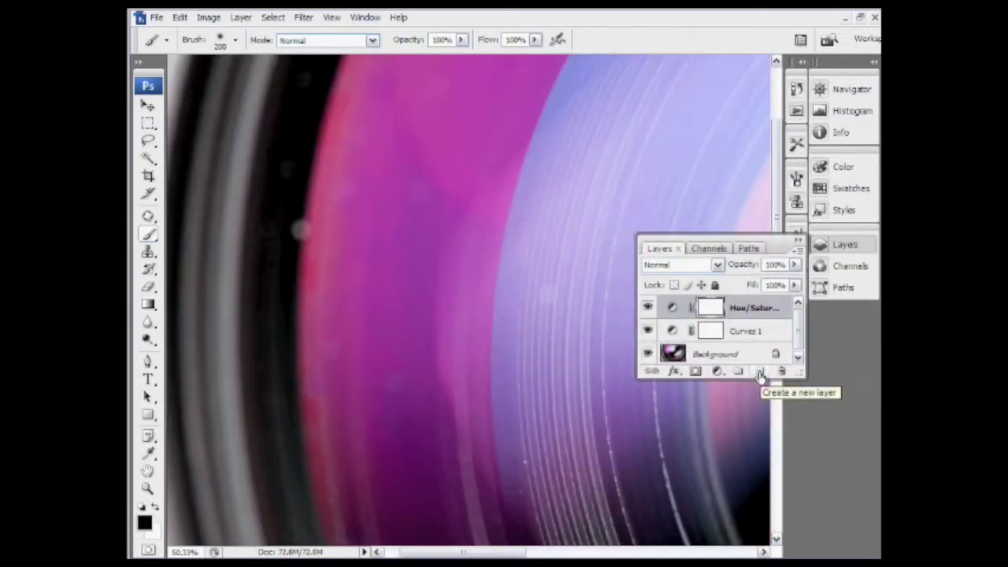
left_click(759, 372)
left_click_drag(798, 323, 798, 328)
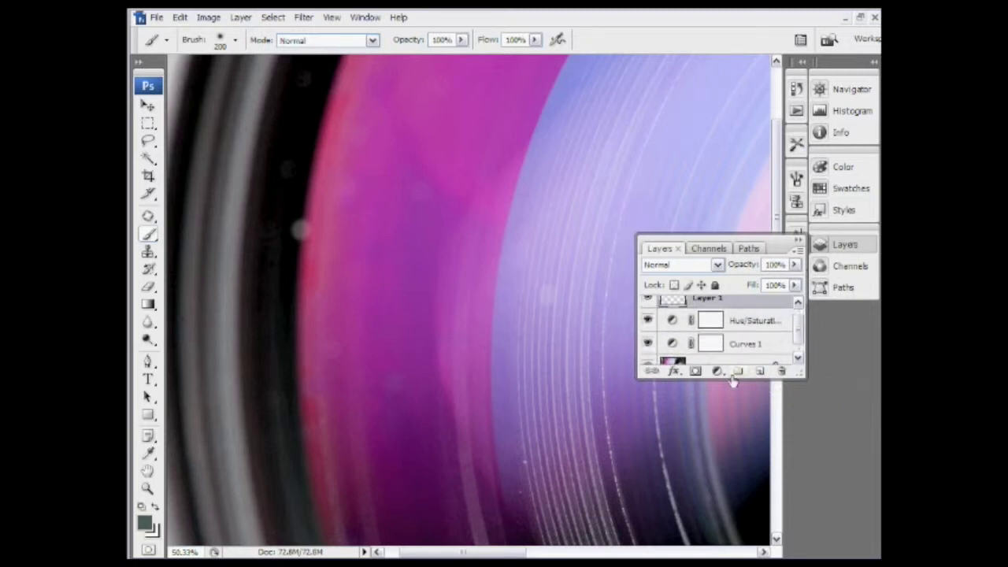
left_click_drag(732, 383, 714, 532)
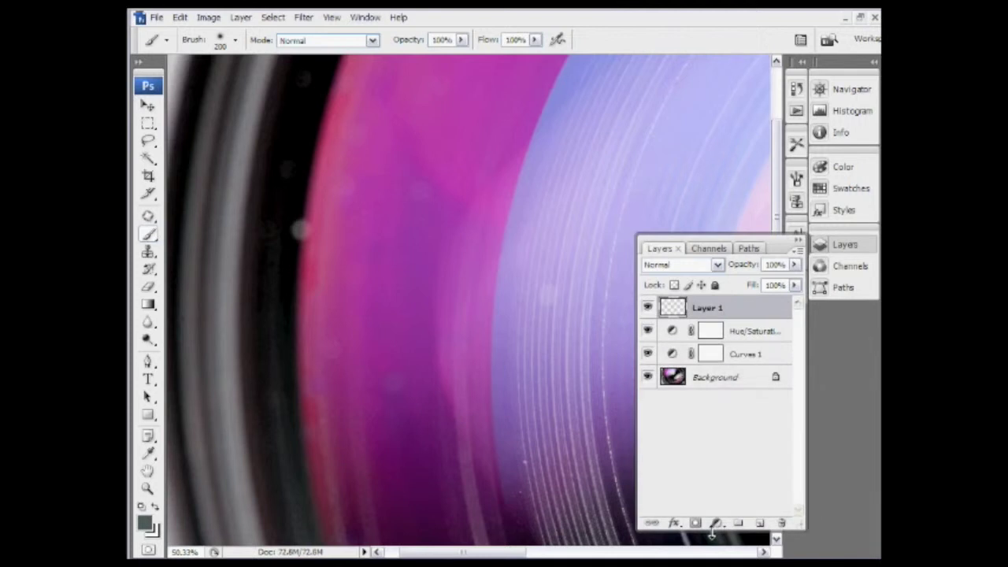
left_click_drag(673, 309, 671, 363)
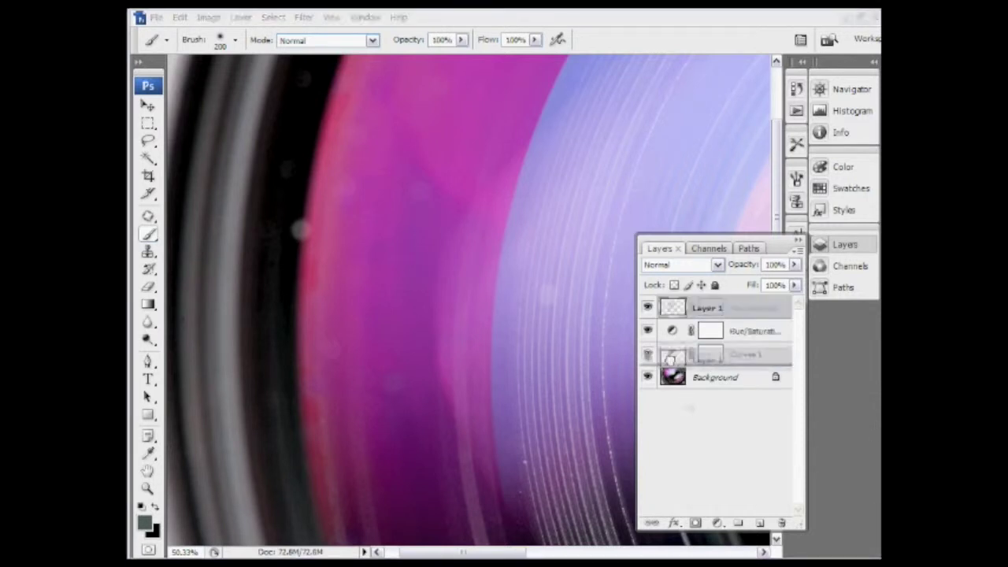
Rename the new empty layer "clone stamp"
double_click(708, 354)
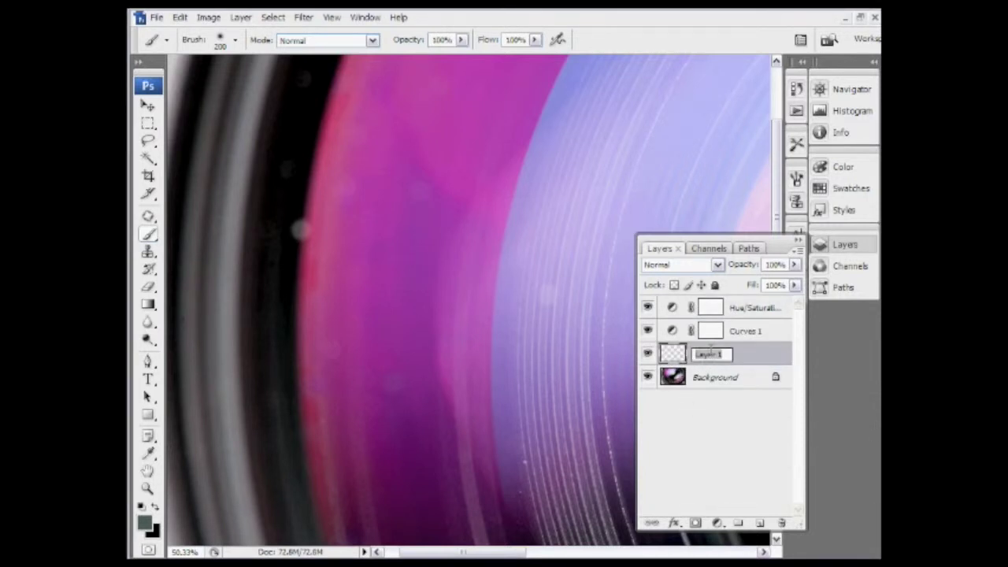
type("c")
type("lone")
type("stamp")
key("Return")
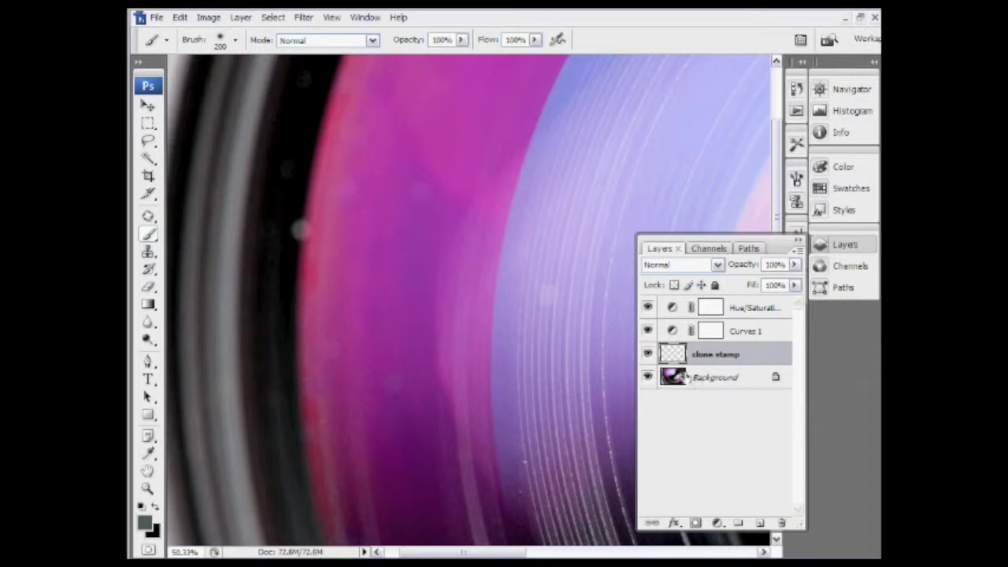
double_click(712, 355)
key("Return")
Rename the Curves layer "white balance" and the Hue/Saturation layer "hue shift"
double_click(747, 332)
type("wh")
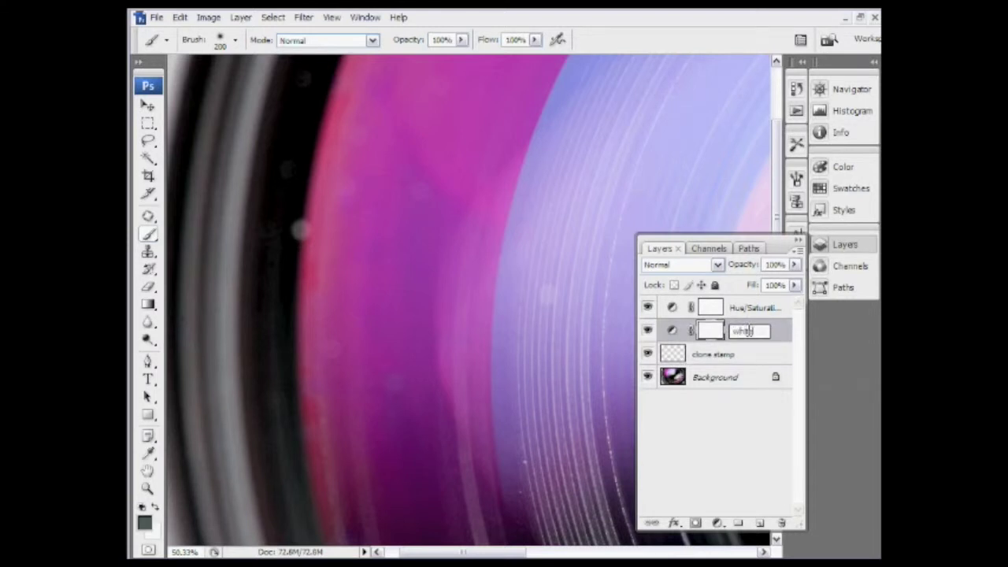
type("ite balance")
key("Return")
double_click(764, 308)
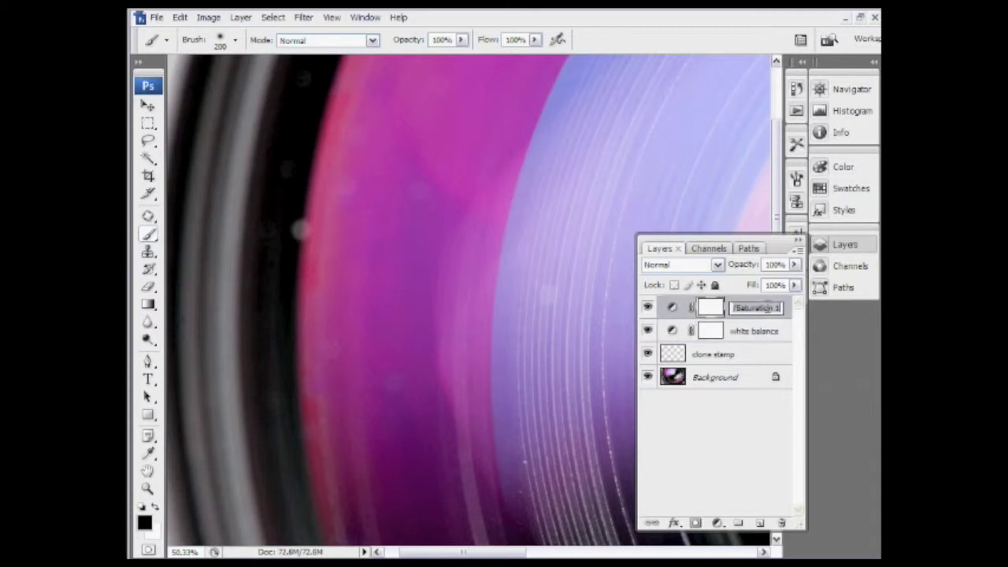
type("hue")
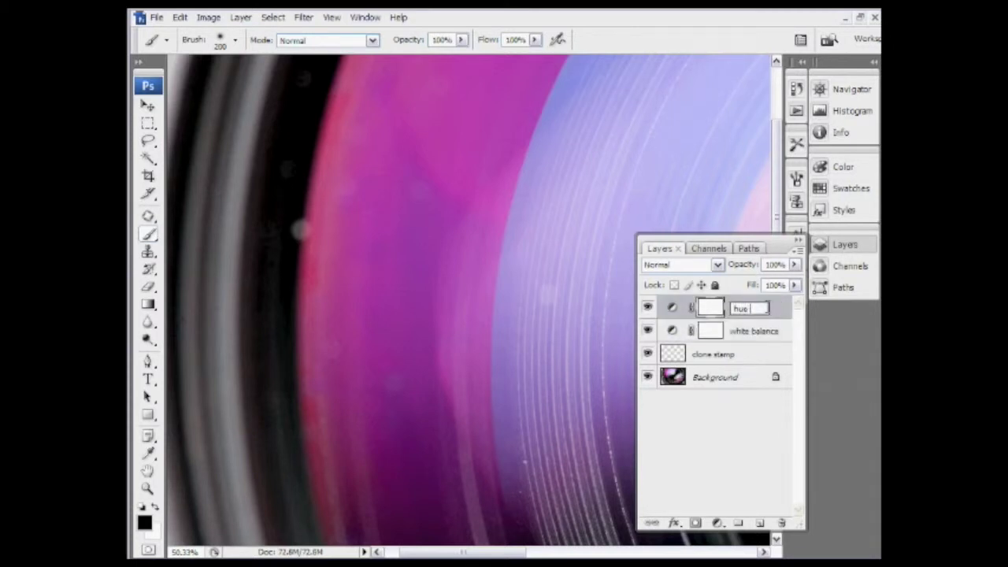
key("Return")
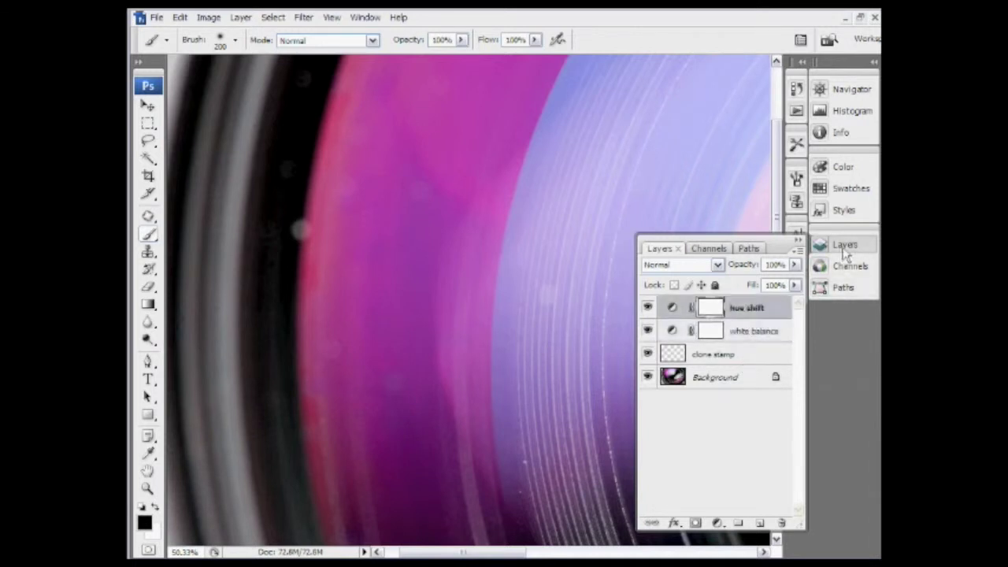
On the "clone stamp" layer, clone over the pale dust spot on the black-to-pink edge, sampling from the clean edge above it
left_click(730, 356)
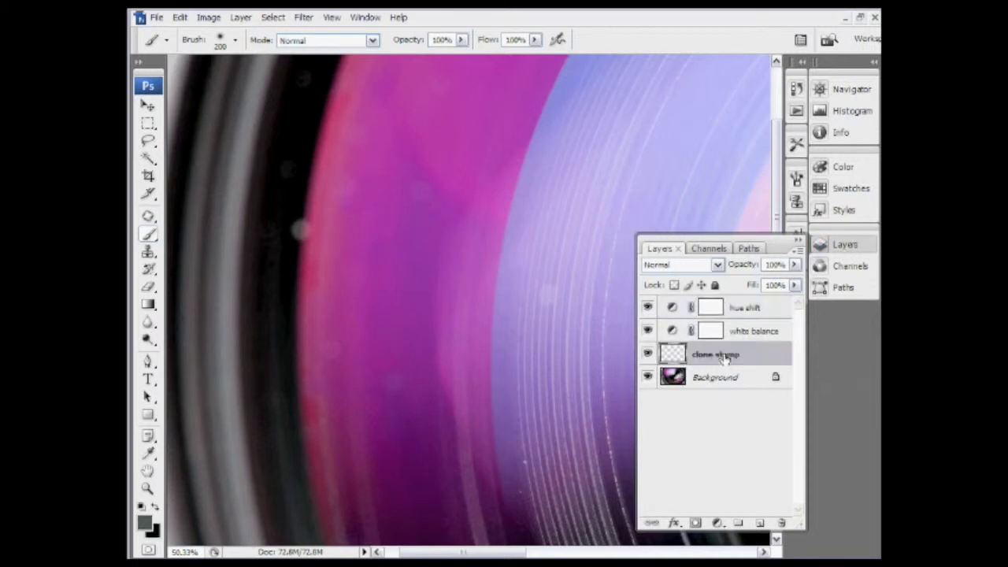
left_click(798, 246)
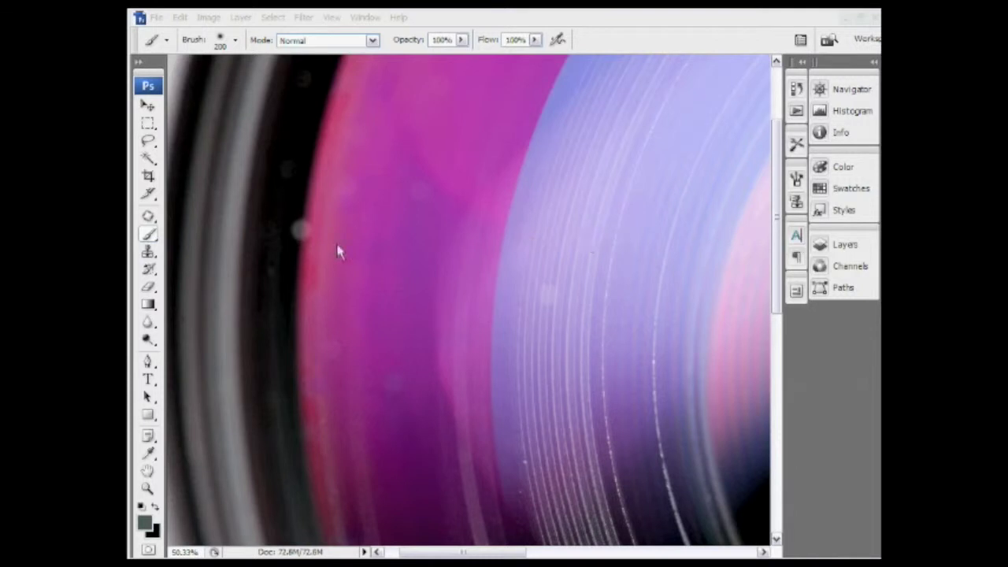
left_click(148, 253)
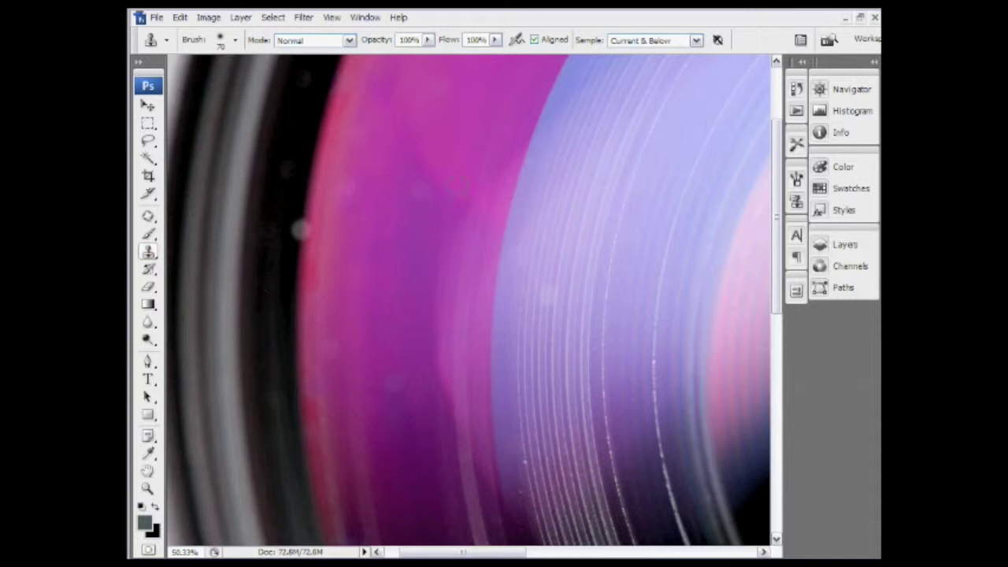
scroll(332, 257, "up", 3)
left_click_drag(332, 257, 498, 245)
scroll(496, 263, "up", 6)
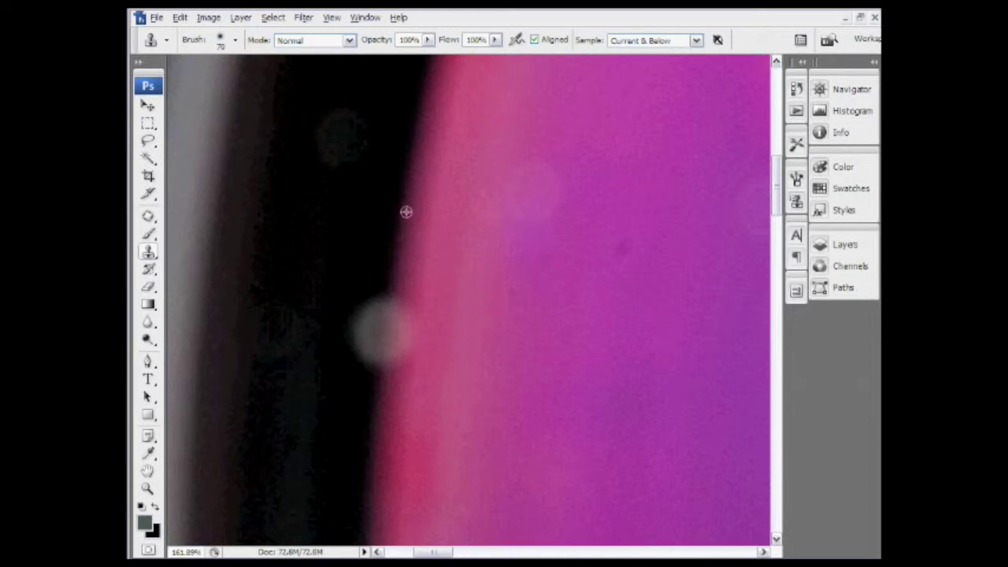
left_click(405, 214, "alt")
left_click(387, 330)
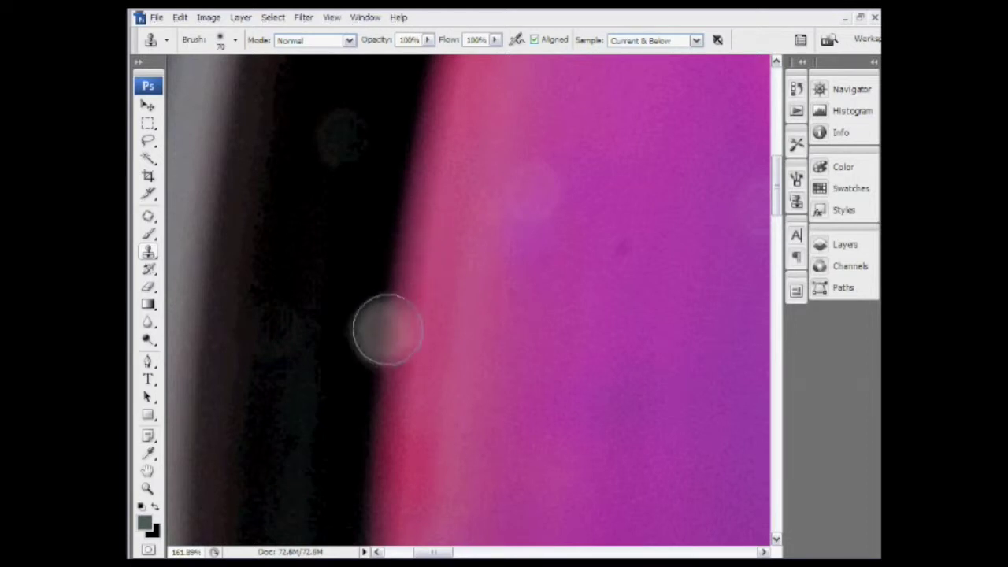
left_click_drag(387, 331, 394, 346)
Clone out the faint dust spots on the magenta glass just inside the pink edge
mouse_move(533, 316)
left_mouse_down()
mouse_move(467, 318)
mouse_move(391, 345)
left_mouse_up()
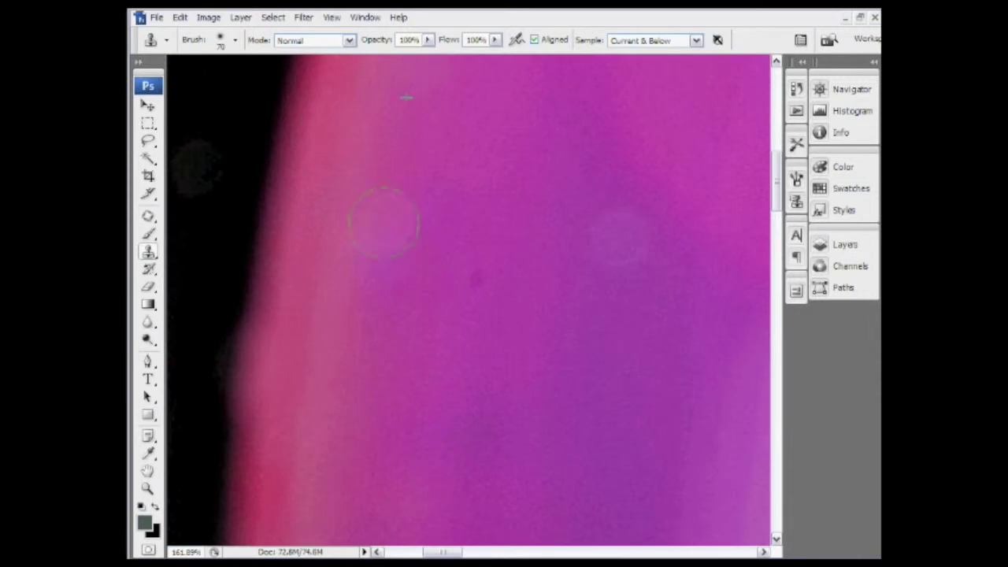
left_click_drag(514, 271, 375, 281)
left_click_drag(481, 240, 475, 252)
left_click_drag(391, 276, 404, 393)
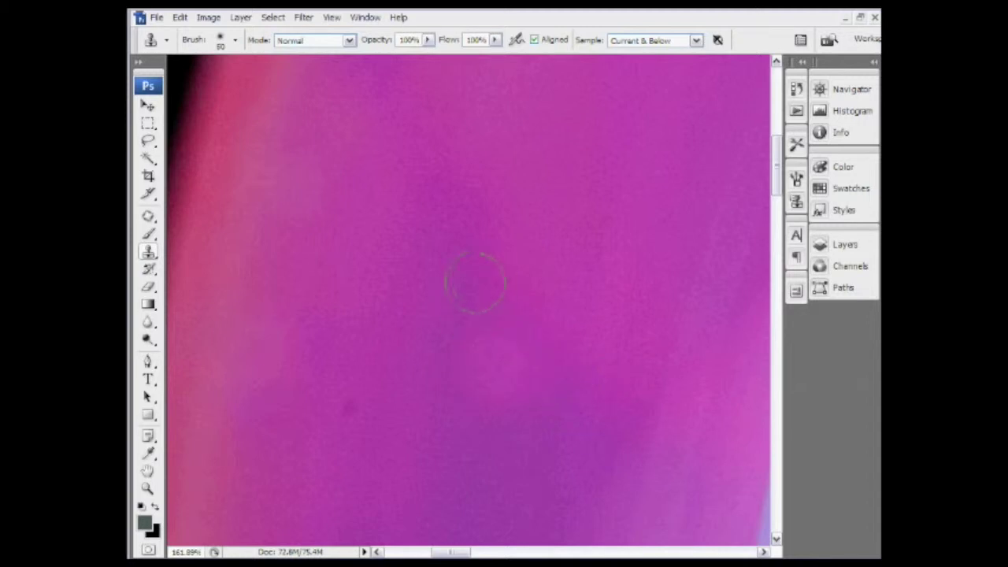
Enlarge the Clone Stamp brush to 200 and survey the magenta band for remaining specks
key("bracketright")
key("bracketright")
key("bracketright")
key("bracketright")
key("bracketright")
scroll(481, 313, "down", 2)
scroll(481, 313, "down", 2)
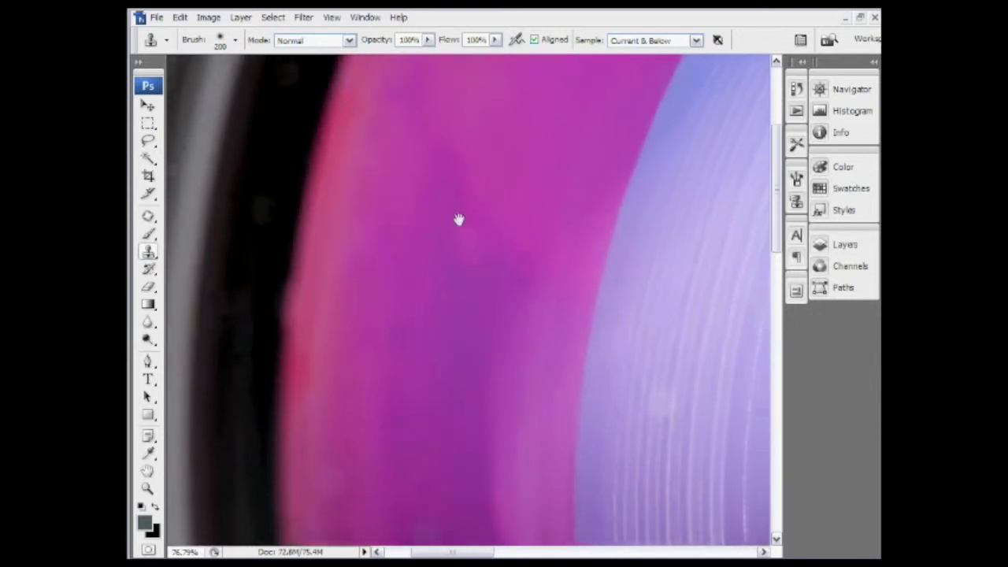
scroll(461, 275, "down", 2)
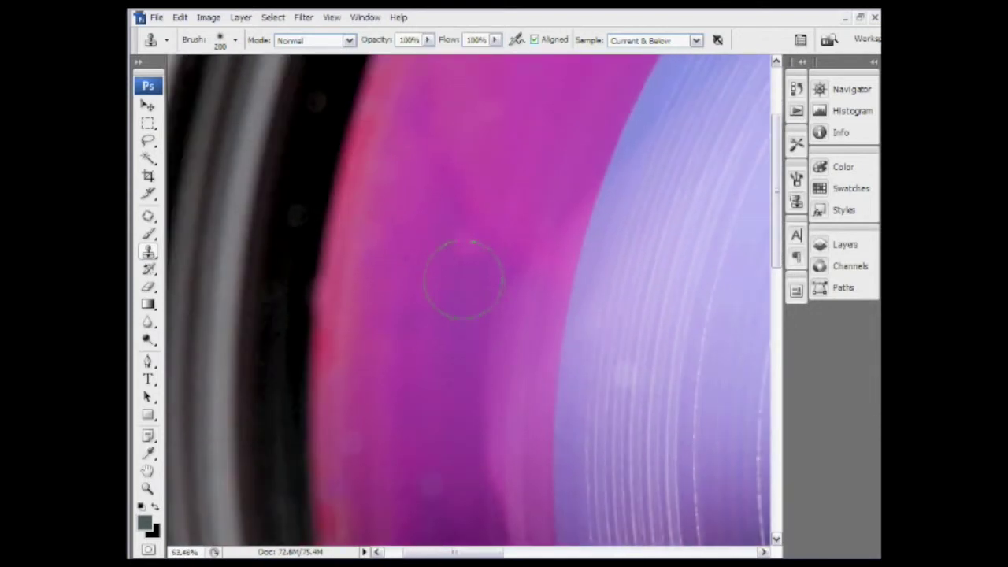
left_click_drag(467, 338, 436, 270)
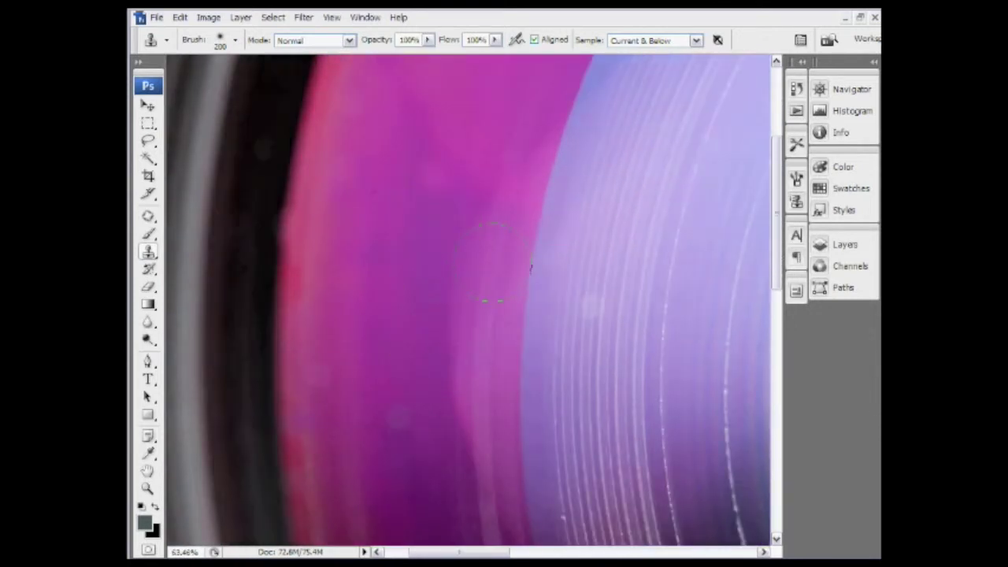
scroll(443, 291, "up", 10)
scroll(407, 279, "down", 10)
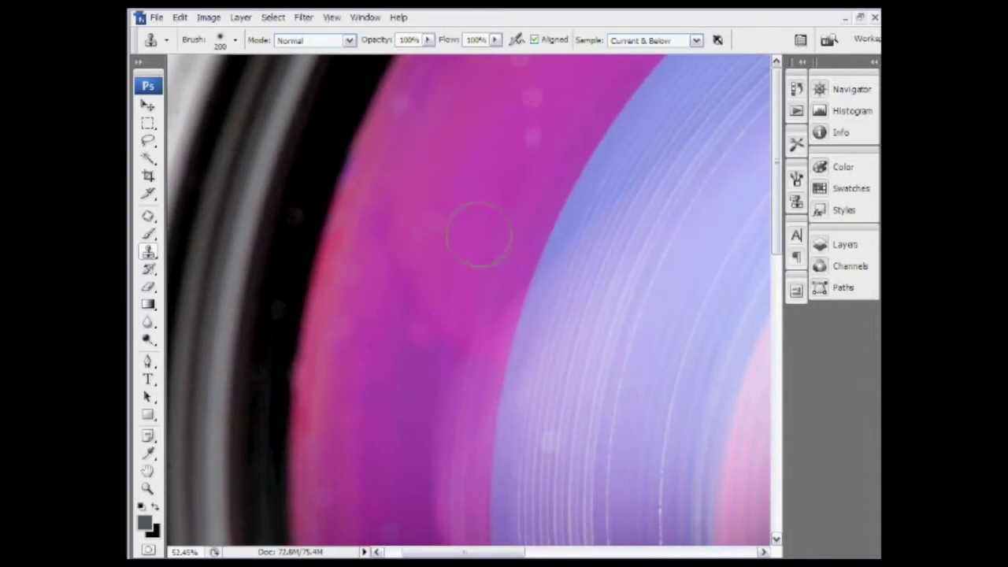
With the Clone Stamp brush at 175, clone out the faint dust spots in the middle of the magenta band, sampling clean glass nearby
left_click(498, 226, "alt")
key("bracketright")
key("bracketright")
key("bracketright")
left_click(480, 192)
left_click(480, 159, "alt")
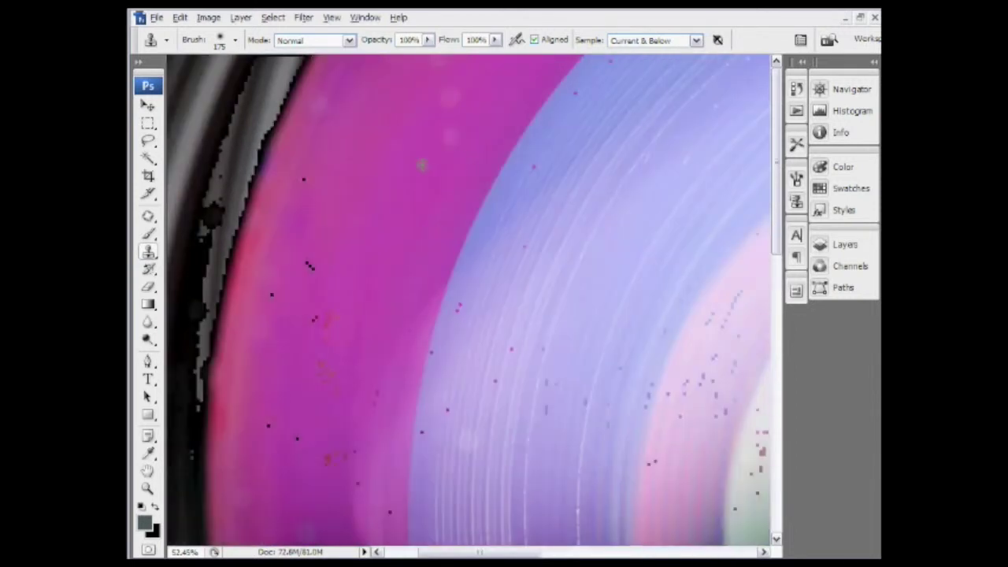
Reduce the Clone Stamp brush to 70 and clone out the pale round spot in the darker lower part of the magenta band
left_click_drag(457, 167, 500, 152)
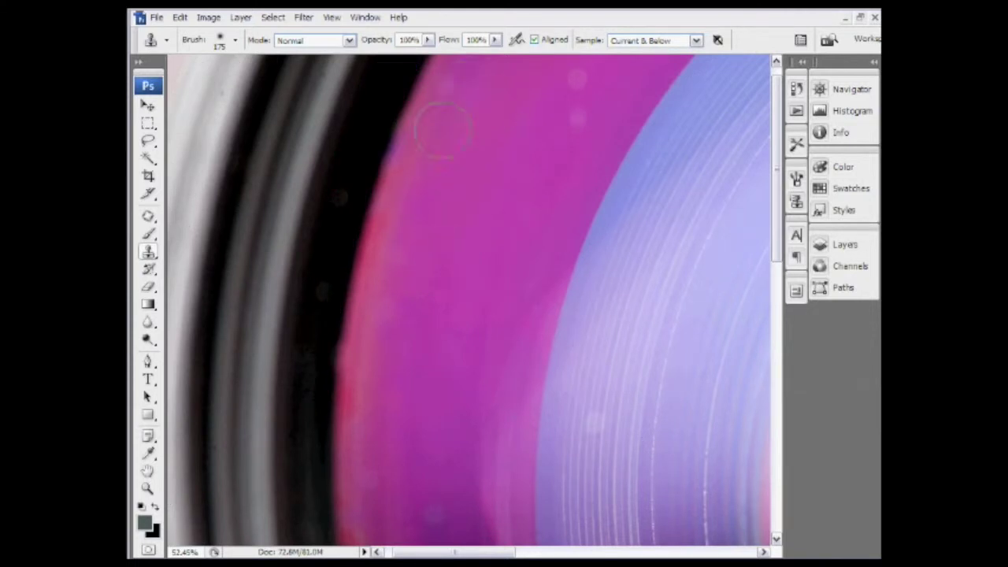
left_click_drag(433, 287, 475, 351)
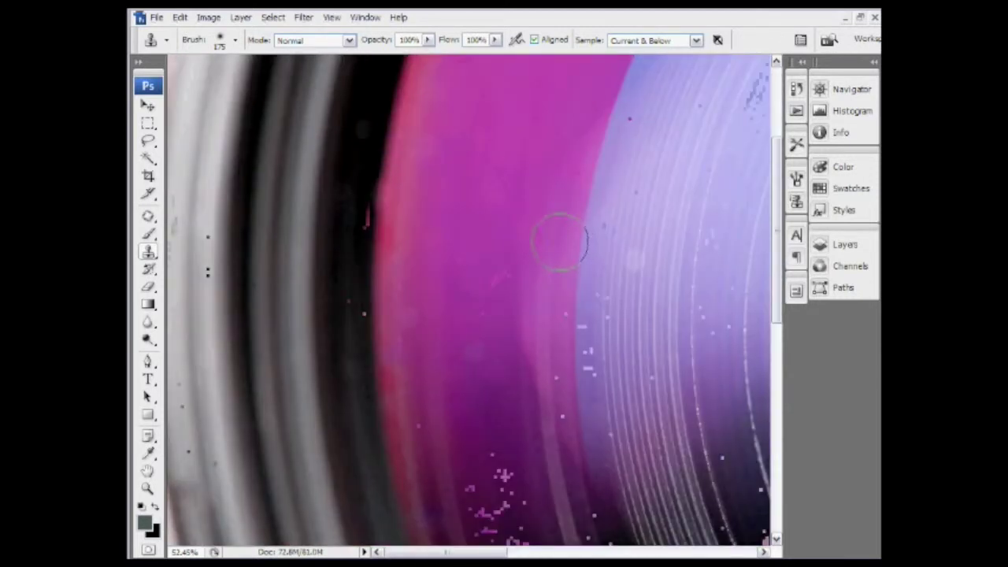
left_click_drag(482, 89, 442, 255)
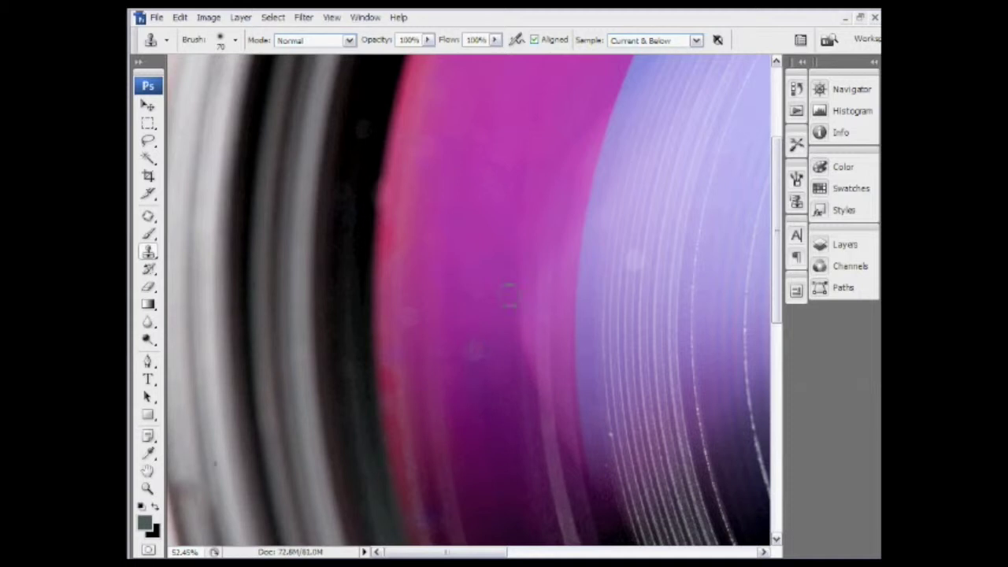
scroll(508, 354, "up", 8)
left_click_drag(510, 433, 455, 399)
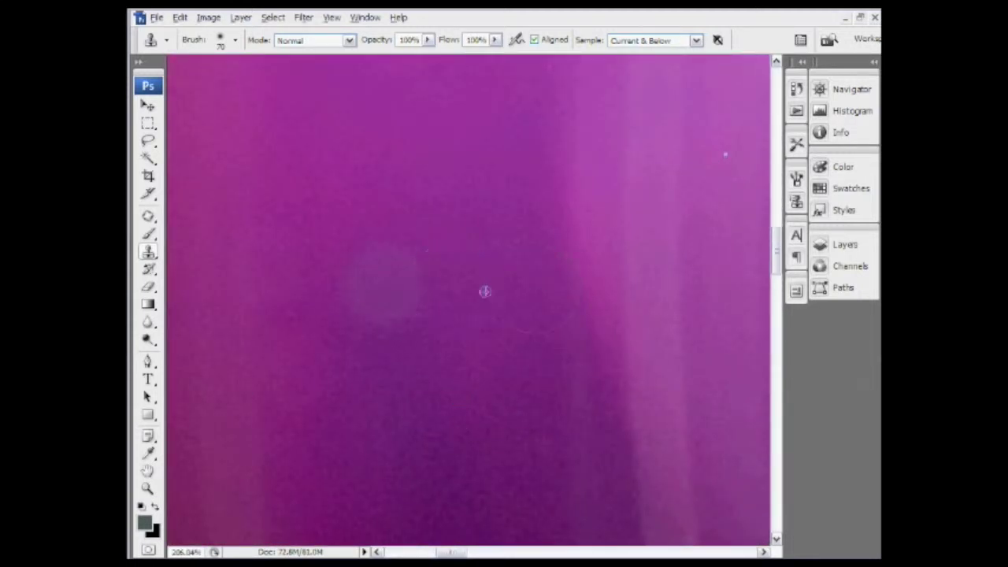
left_click(501, 279, "alt")
mouse_move(391, 287)
left_mouse_down()
mouse_move(352, 328)
mouse_move(401, 311)
mouse_move(366, 306)
mouse_move(395, 269)
mouse_move(361, 321)
mouse_move(398, 272)
mouse_move(402, 321)
mouse_move(404, 255)
mouse_move(403, 338)
mouse_move(393, 301)
mouse_move(374, 333)
mouse_move(378, 268)
left_mouse_up()
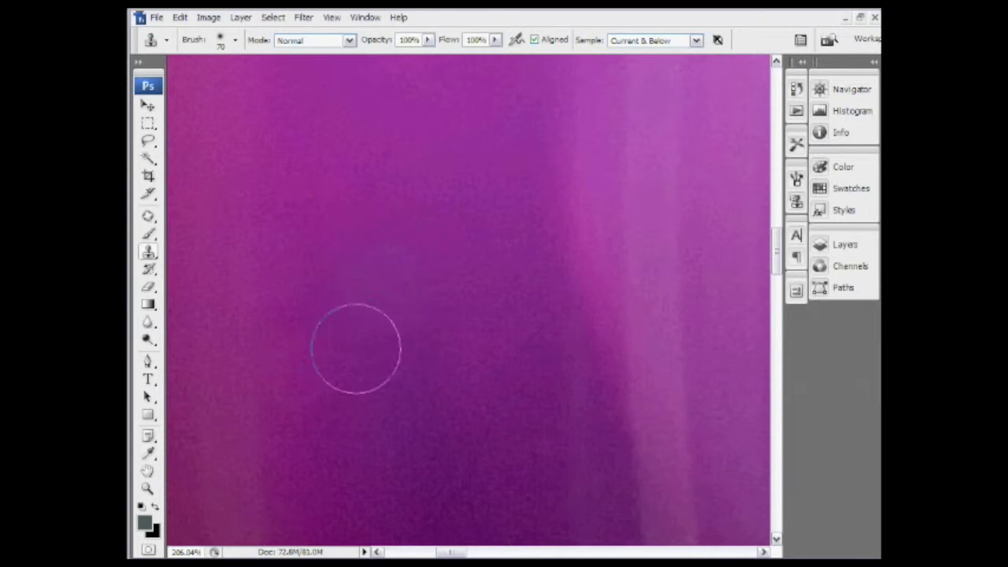
Enlarge the Clone Stamp brush to 90 and smooth the uneven patch where the magenta band fades to purple
scroll(450, 224, "down", 5)
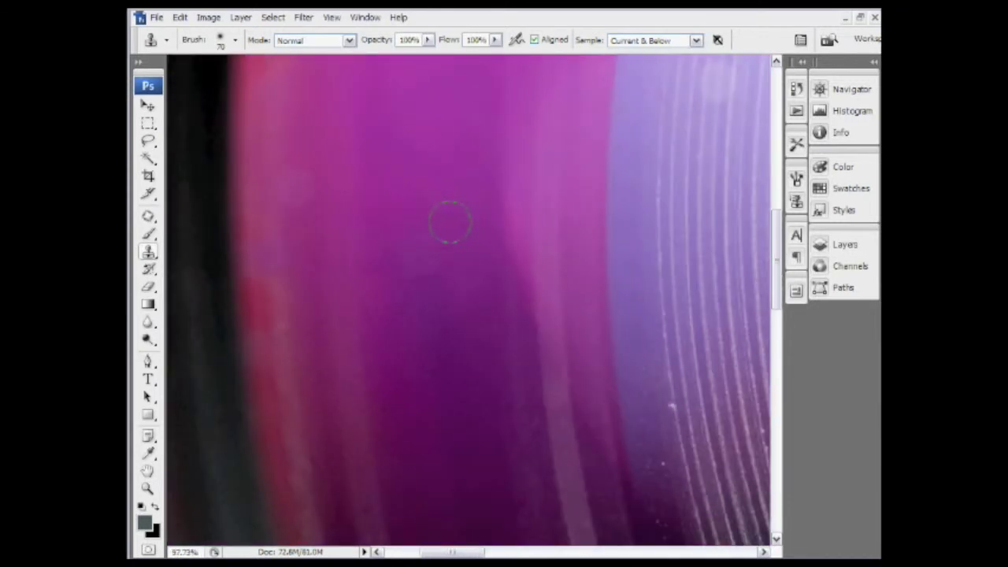
scroll(407, 222, "down", 3)
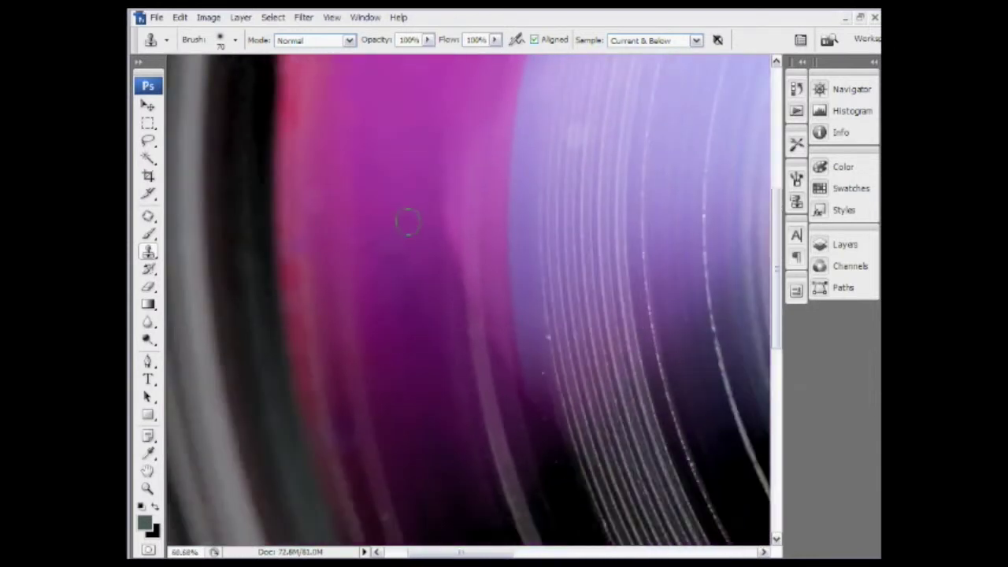
mouse_move(419, 198)
left_mouse_down()
mouse_move(418, 173)
mouse_move(413, 192)
left_mouse_up()
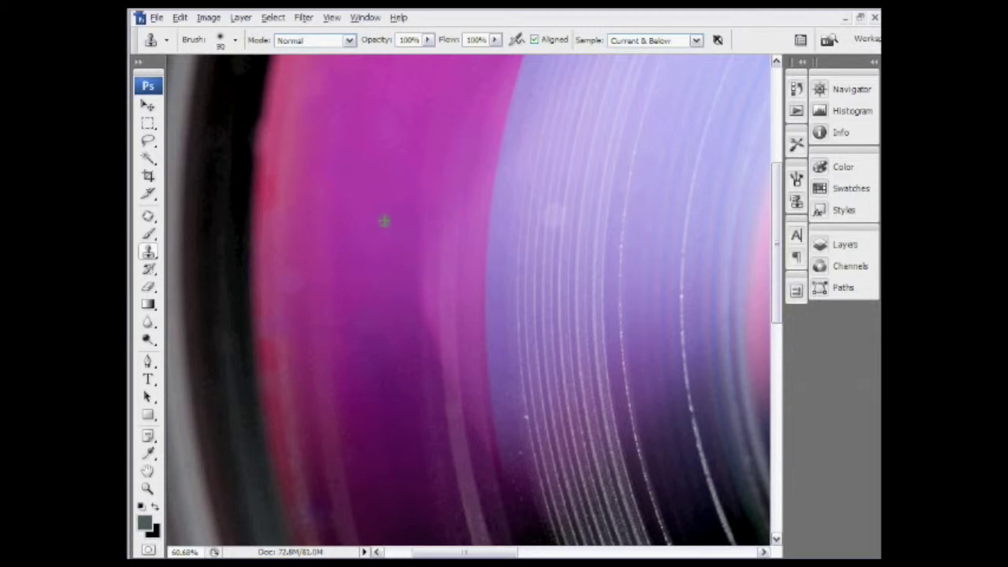
mouse_move(372, 358)
left_mouse_down()
mouse_move(362, 358)
mouse_move(387, 373)
left_mouse_up()
mouse_move(416, 282)
left_mouse_down()
mouse_move(439, 201)
mouse_move(413, 198)
left_mouse_up()
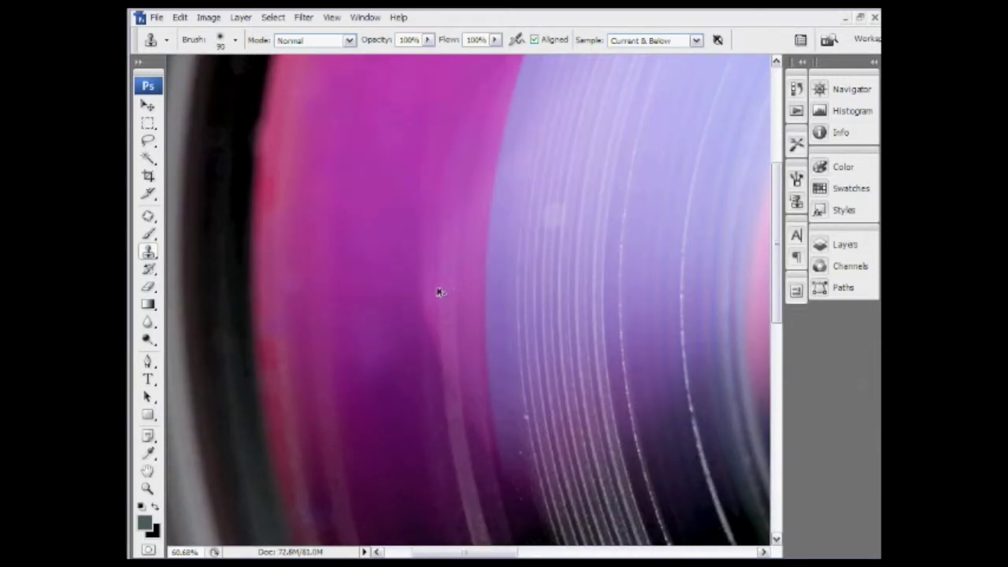
Clone over the lighter patch at the magenta-to-purple transition, repeatedly sampling the dark purple just below it
left_click(406, 340, "alt")
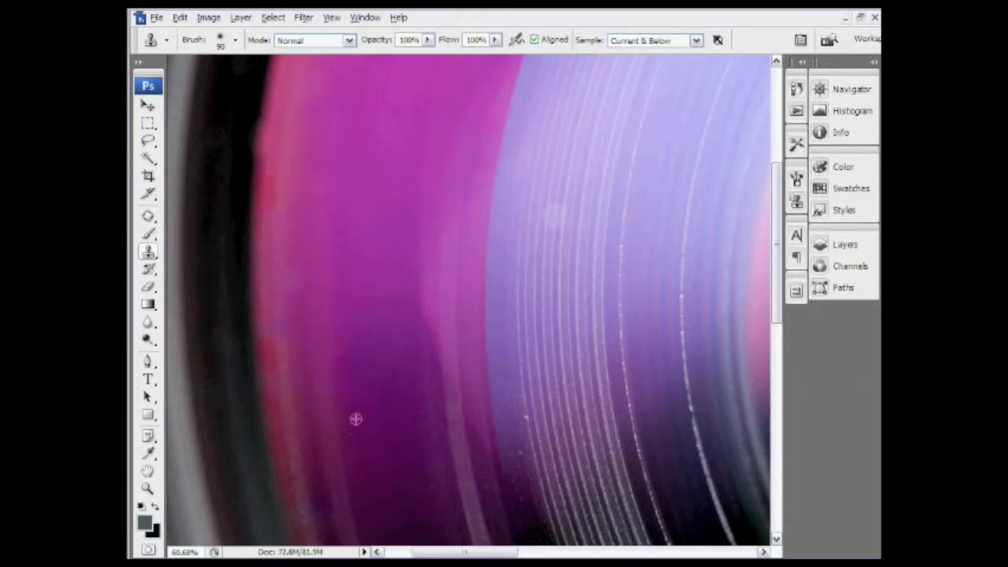
mouse_move(366, 339)
left_mouse_down()
mouse_move(357, 411)
mouse_move(366, 390)
left_mouse_up()
left_click(356, 417, "alt")
left_click(365, 370)
left_click(367, 428, "alt")
left_click(359, 370)
left_click(367, 427, "alt")
left_click_drag(361, 335, 354, 390)
left_click(367, 428, "alt")
left_click(356, 364)
Erase the leftover clone marks on the purple transition using the Eraser with its brush reduced to 100
key("e")
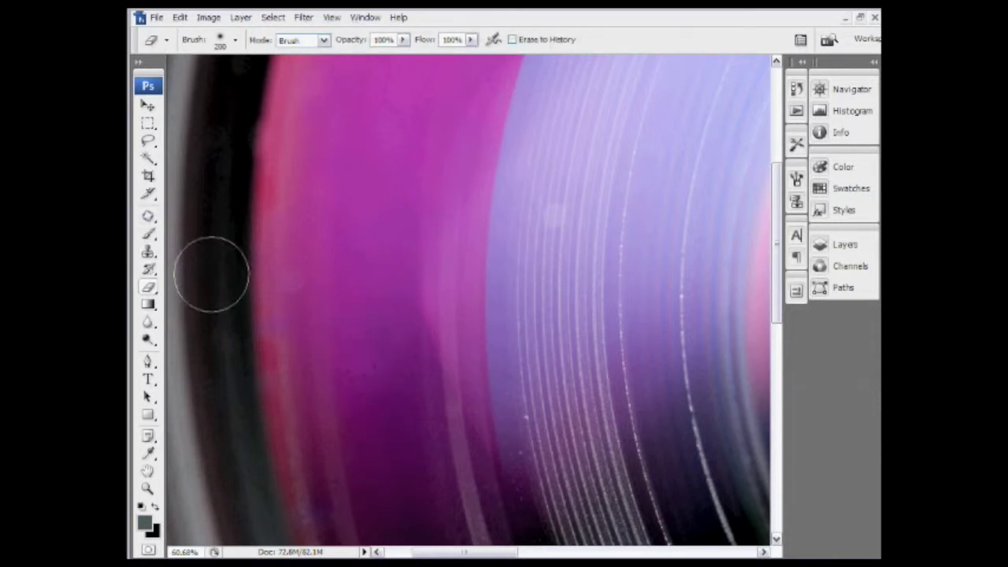
key("bracketleft")
key("bracketleft")
key("bracketleft")
key("bracketleft")
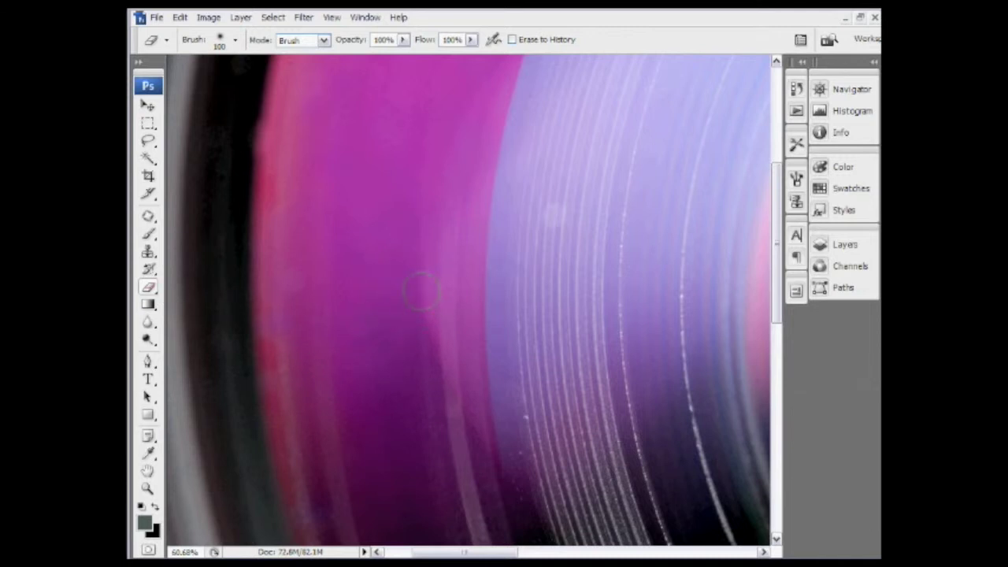
Return to the Clone Stamp and clone out the dust spots on the black ring beside the upper pink edge
key("space")
left_click_drag(368, 255, 399, 409)
left_click_drag(386, 314, 422, 349)
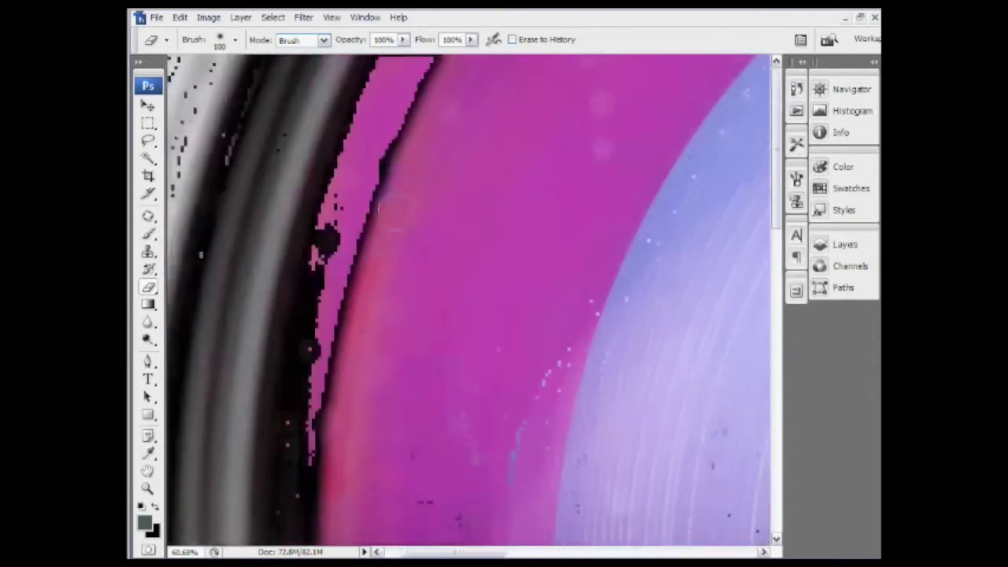
key("s")
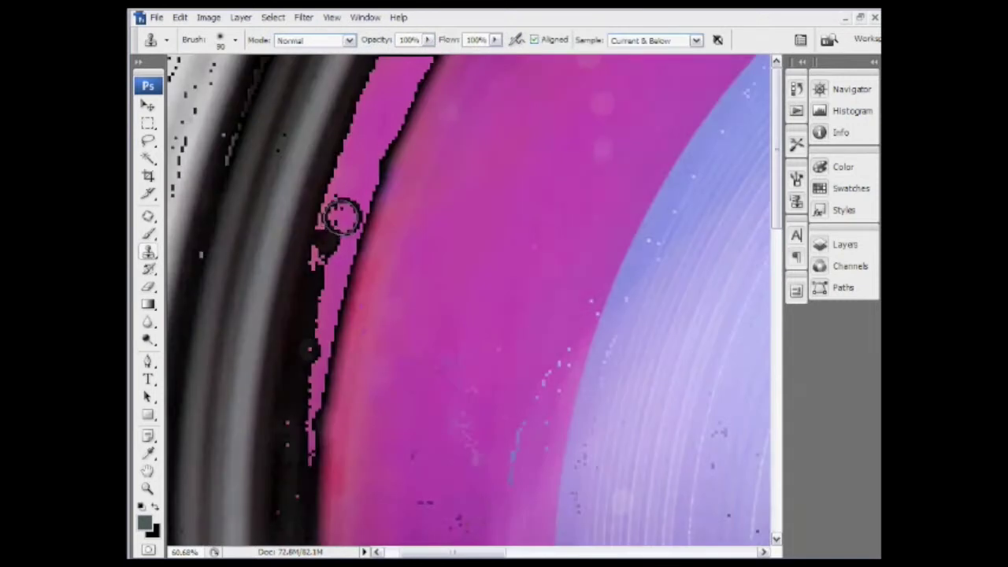
mouse_move(338, 219)
left_mouse_down()
mouse_move(346, 192)
mouse_move(327, 240)
mouse_move(338, 225)
mouse_move(352, 240)
mouse_move(304, 360)
mouse_move(317, 322)
mouse_move(323, 333)
left_mouse_up()
left_click_drag(422, 446, 322, 446)
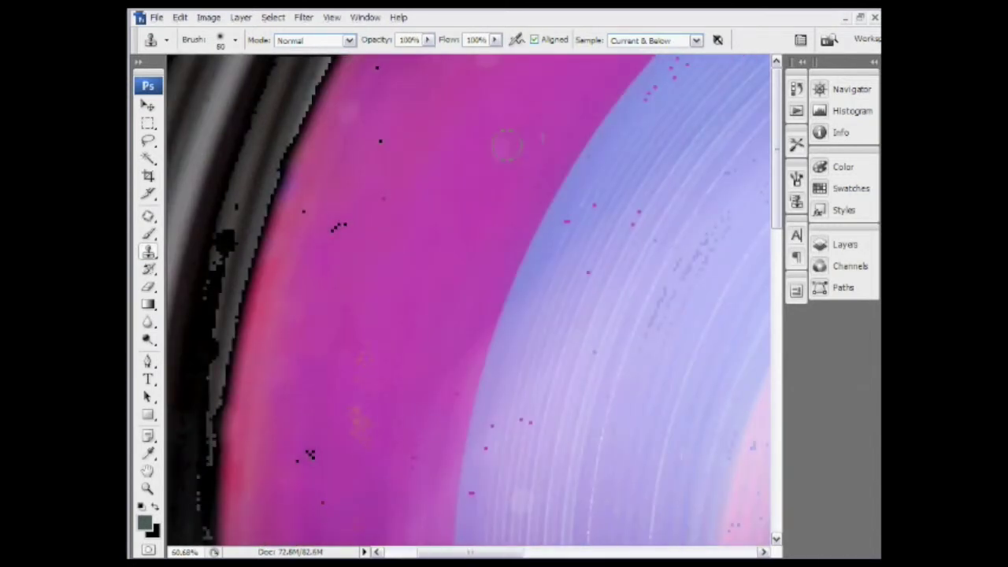
left_click_drag(403, 154, 524, 152)
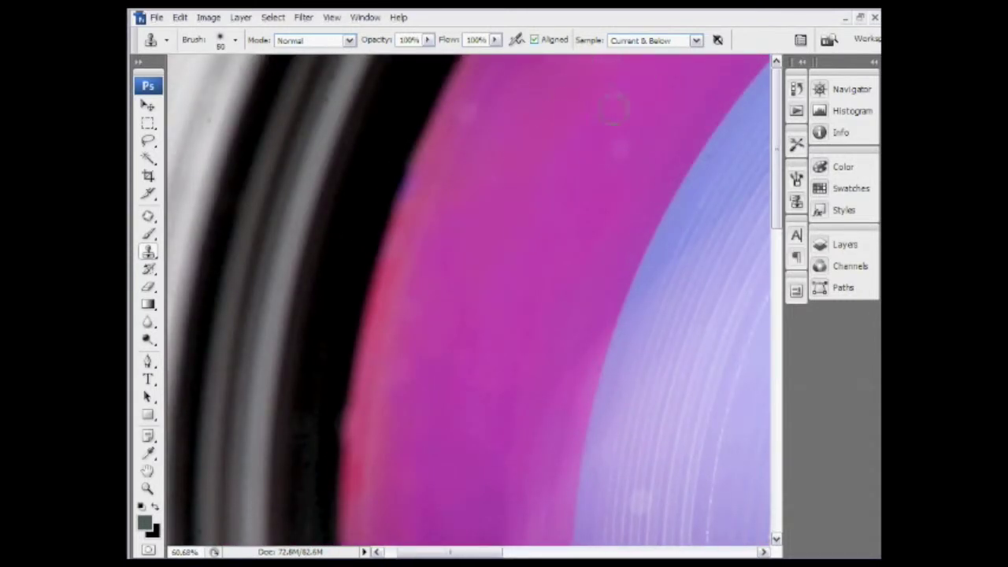
left_click_drag(524, 256, 547, 160)
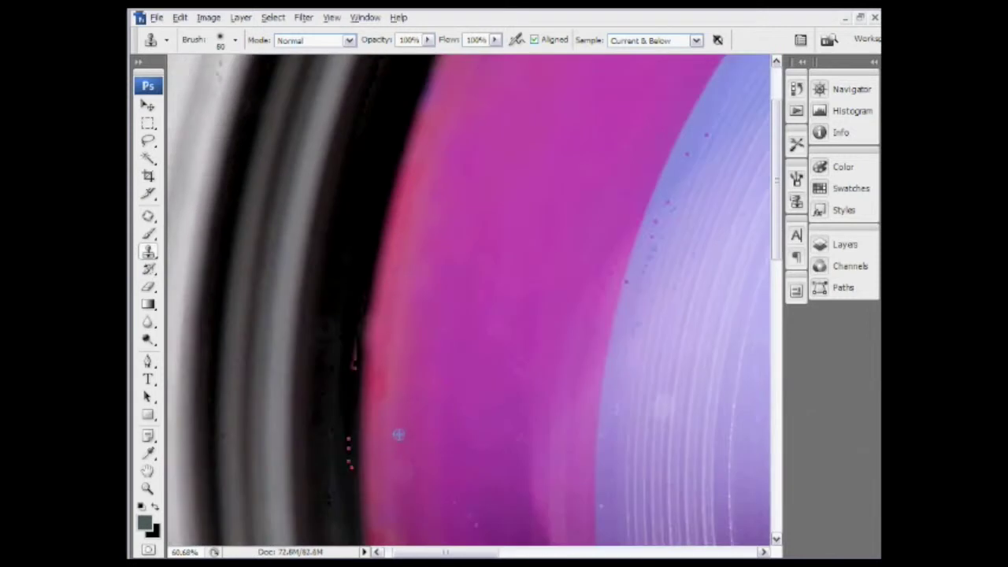
Clone over the faint spots along the lower pink edge, sampling the clean strip just above them
left_click(394, 433, "alt")
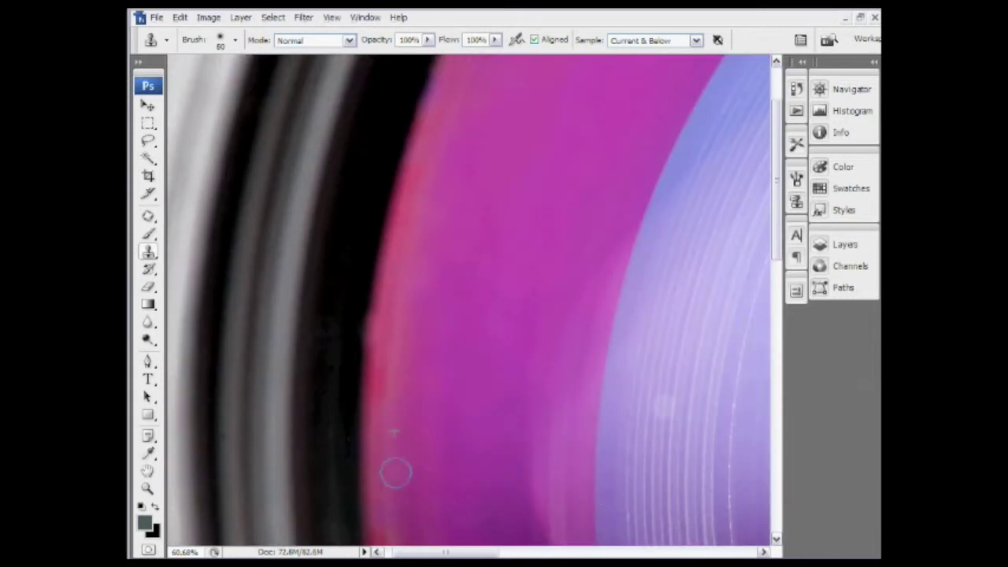
left_click_drag(467, 403, 407, 318)
left_click_drag(446, 185, 370, 356)
Enlarge the Clone Stamp brush to 150 and clone out the pale smudge in the black area at the lens centre
scroll(364, 337, "down", 10)
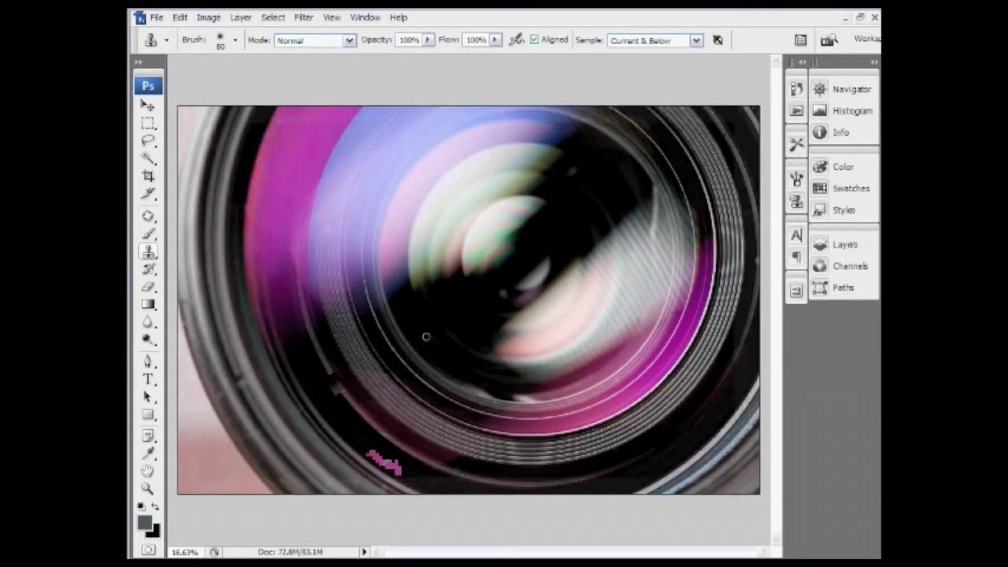
scroll(414, 323, "down", 1)
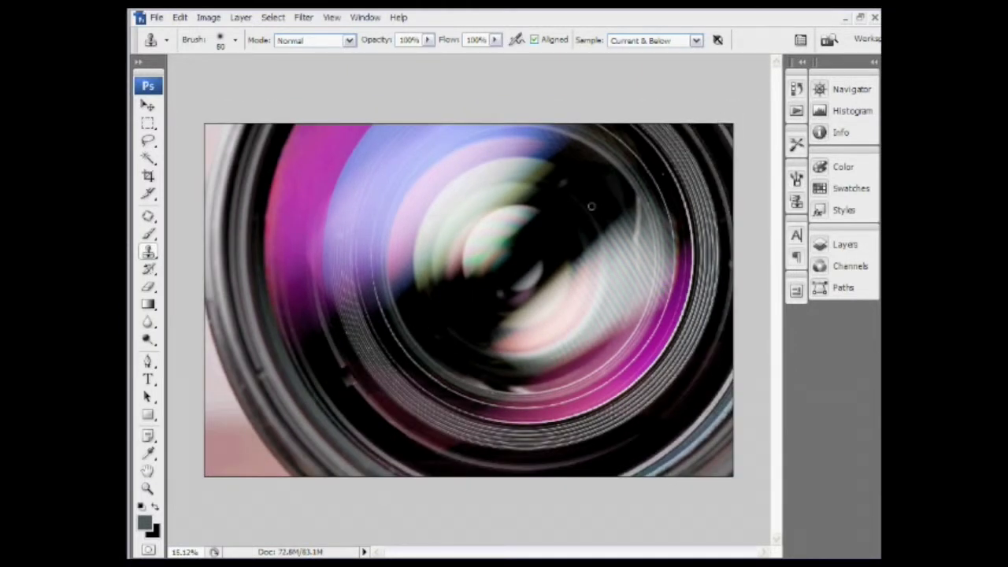
scroll(592, 206, "up", 5)
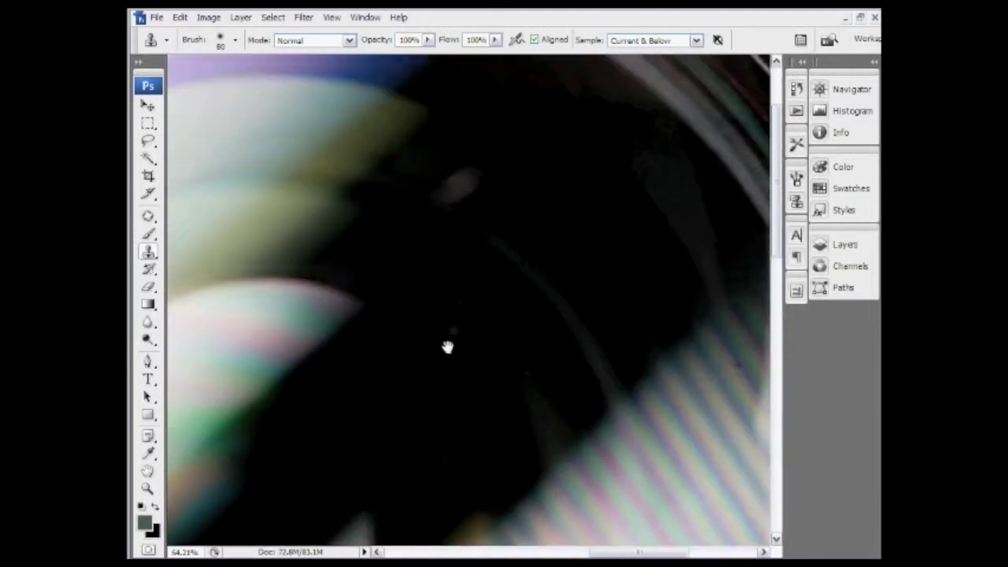
scroll(446, 348, "up", 2)
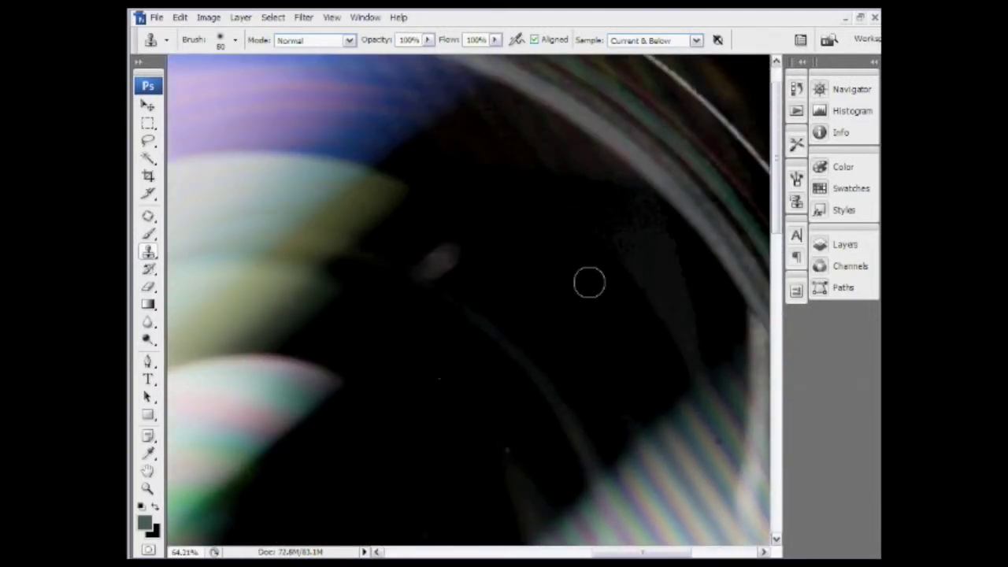
left_click(438, 263)
key("bracketright")
key("bracketright")
key("bracketright")
key("bracketright")
key("bracketright")
key("bracketright")
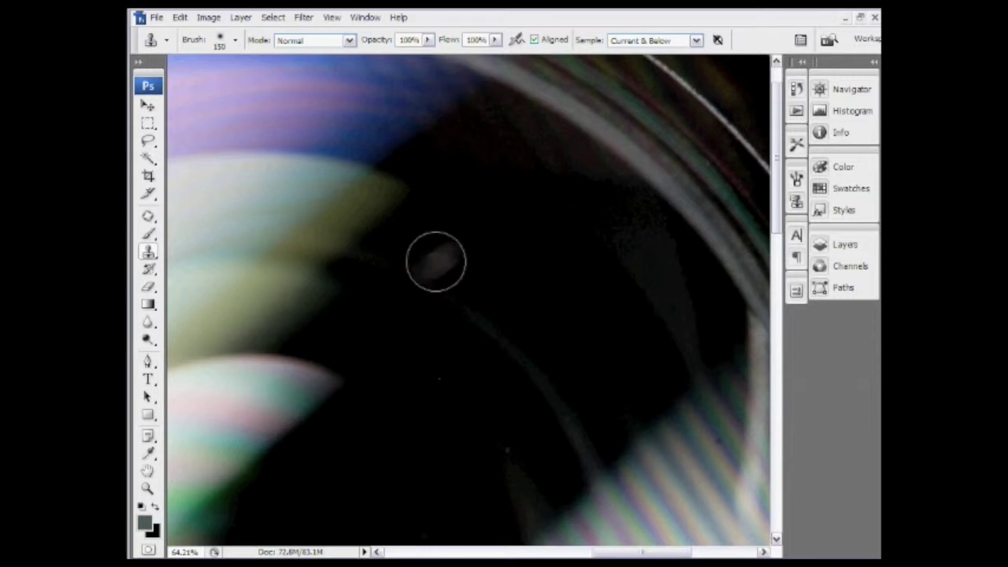
left_click(494, 304, "alt")
left_click_drag(435, 268, 446, 268)
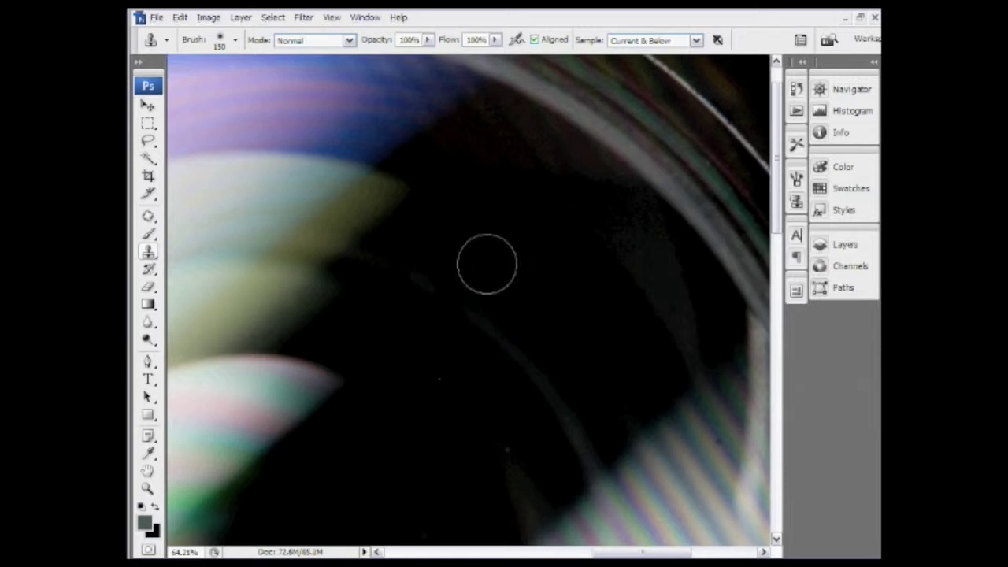
Reduce the Clone Stamp brush to 90 and clean up the faint streak left beside the removed smudge
key("bracketleft")
key("bracketleft")
mouse_move(496, 258)
left_mouse_down()
mouse_move(482, 280)
mouse_move(492, 257)
mouse_move(490, 265)
left_mouse_up()
mouse_move(464, 311)
left_mouse_down()
mouse_move(522, 337)
mouse_move(373, 306)
mouse_move(331, 270)
mouse_move(440, 312)
mouse_move(462, 310)
left_mouse_up()
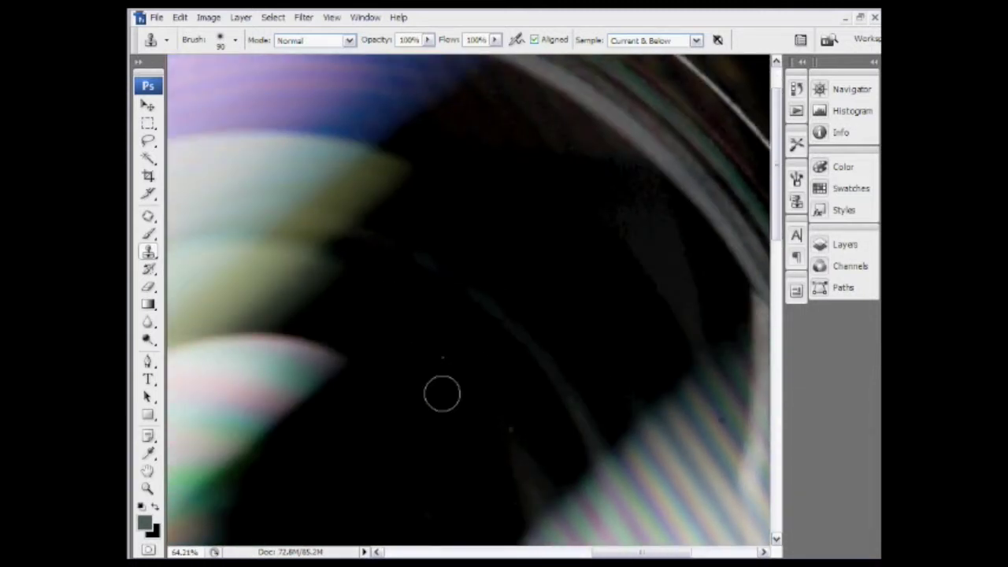
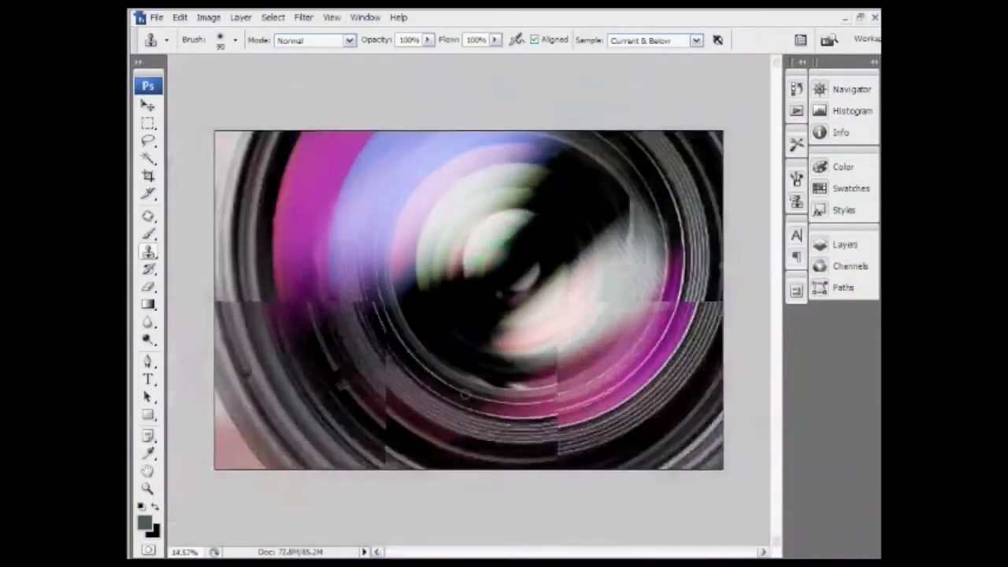
Activate the Horizontal Type tool and select the "hue shift" layer so that text is added above all existing layers
scroll(485, 361, "down", 1)
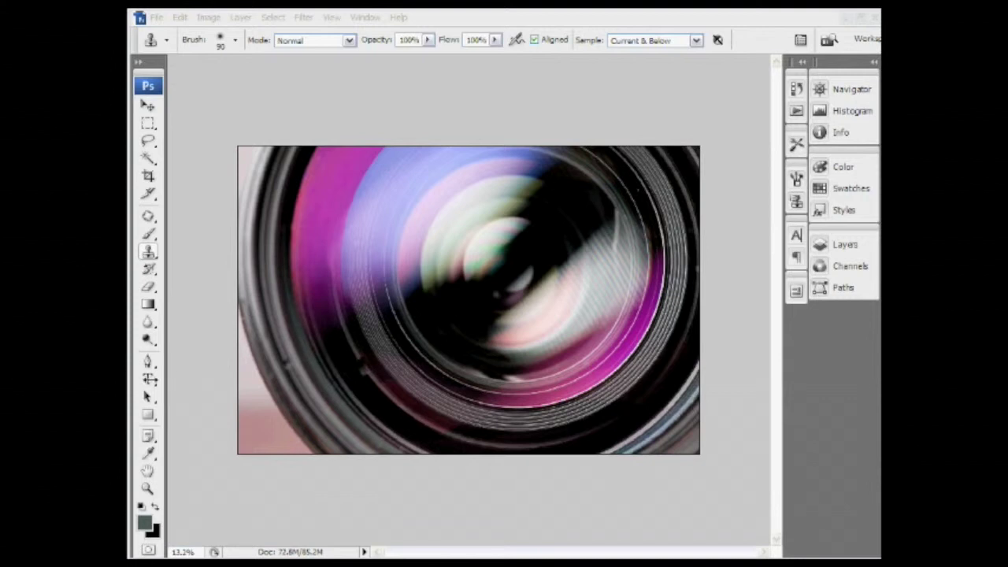
left_click(149, 384)
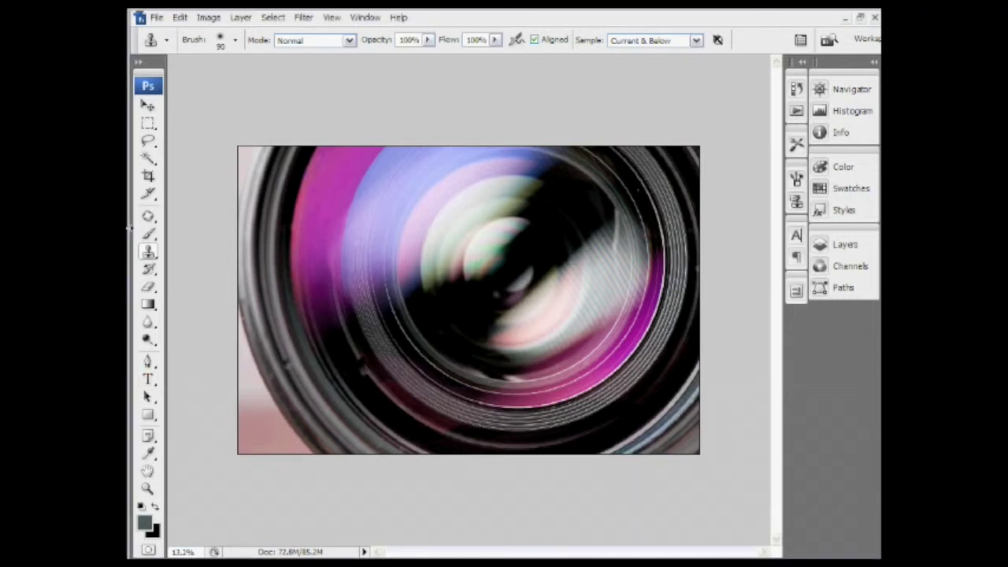
left_click(147, 379)
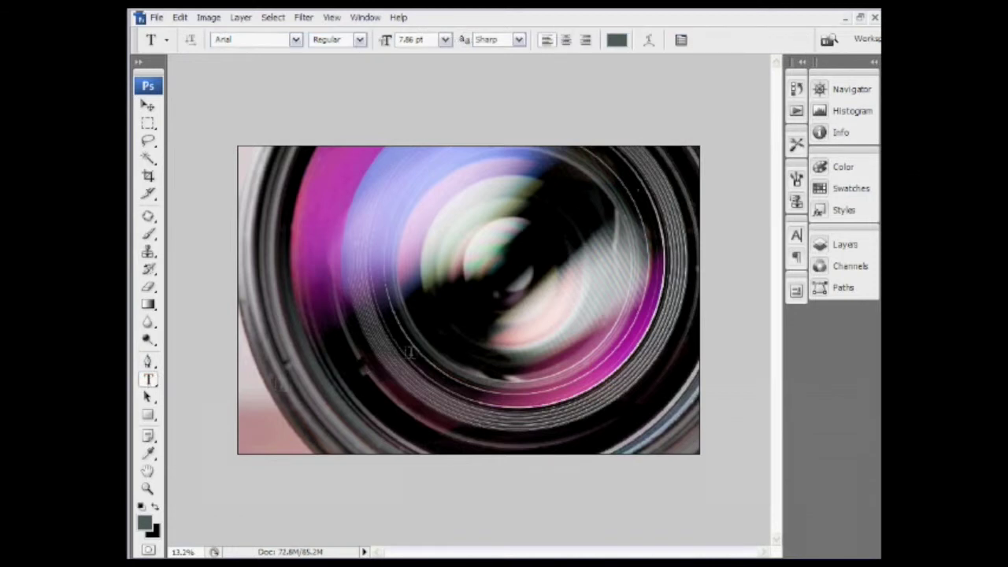
left_click(844, 245)
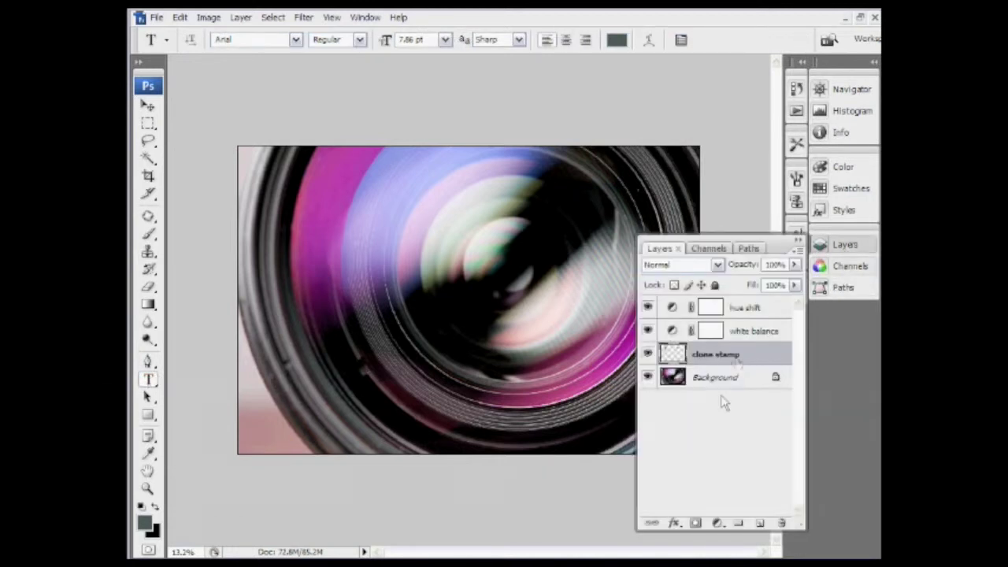
left_click(756, 309)
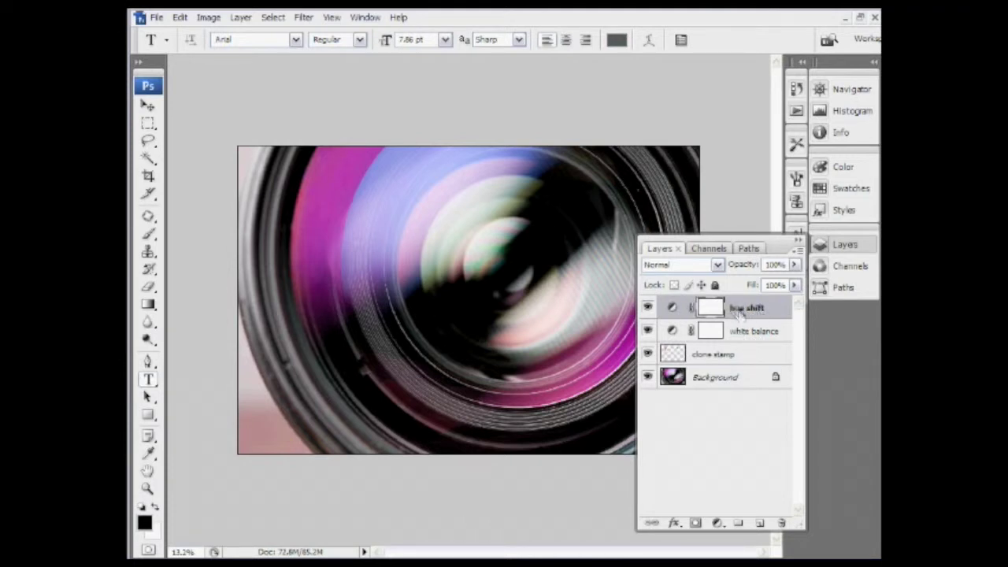
left_click(828, 247)
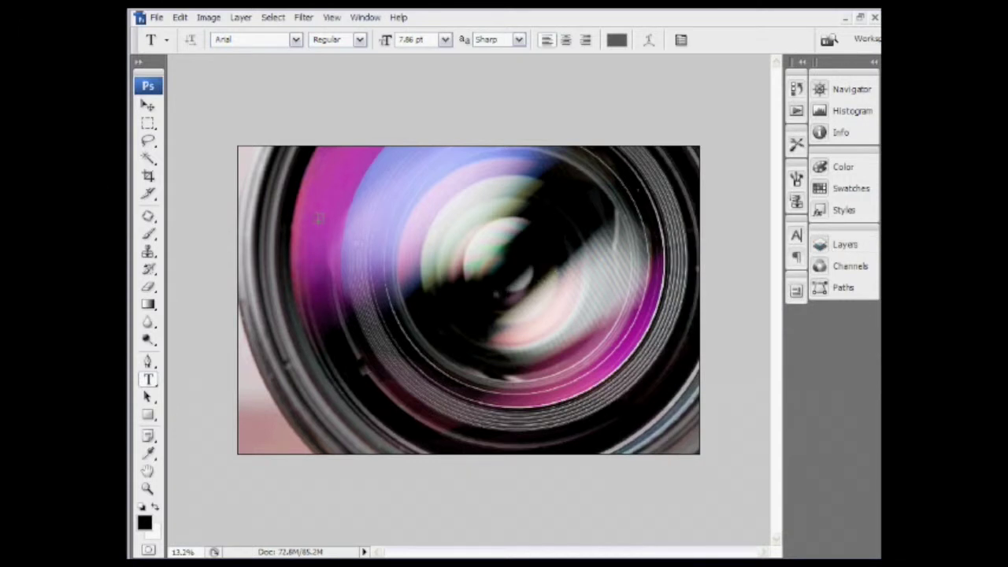
Add the title "PhotoWalkthrough" over the upper part of the lens at 73.86 pt, correcting the mistyped letter
left_click(306, 230)
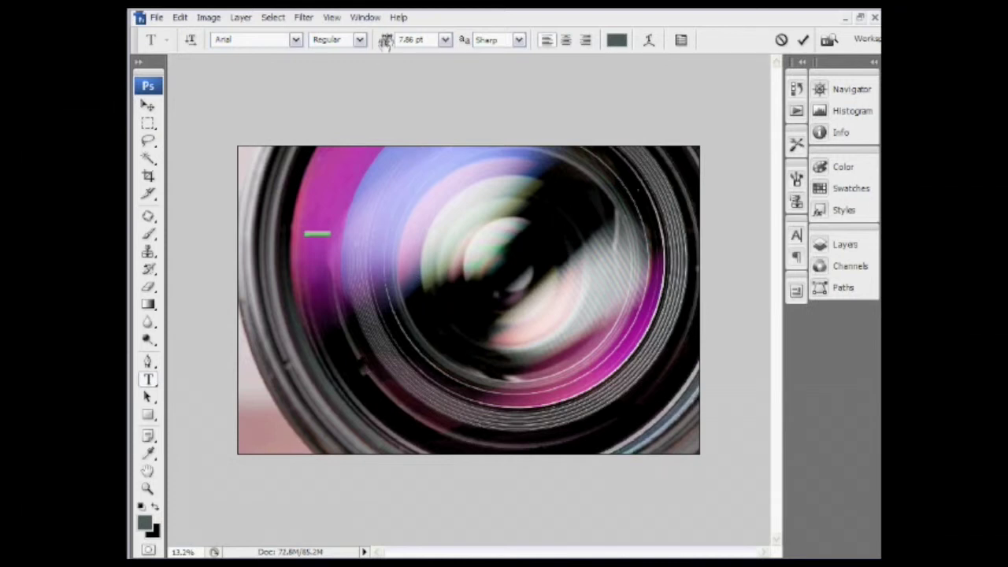
left_click_drag(384, 42, 435, 45)
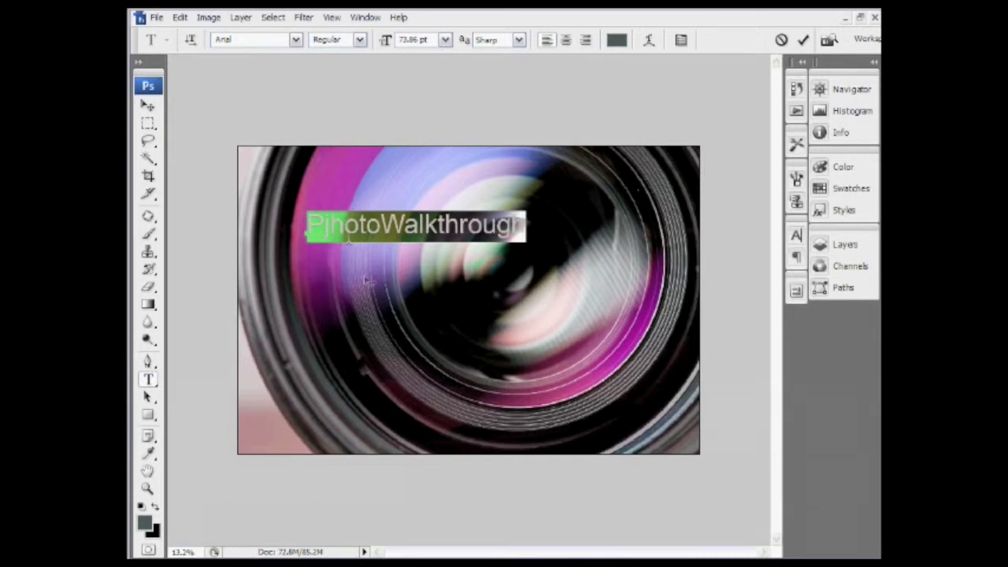
left_click(330, 225)
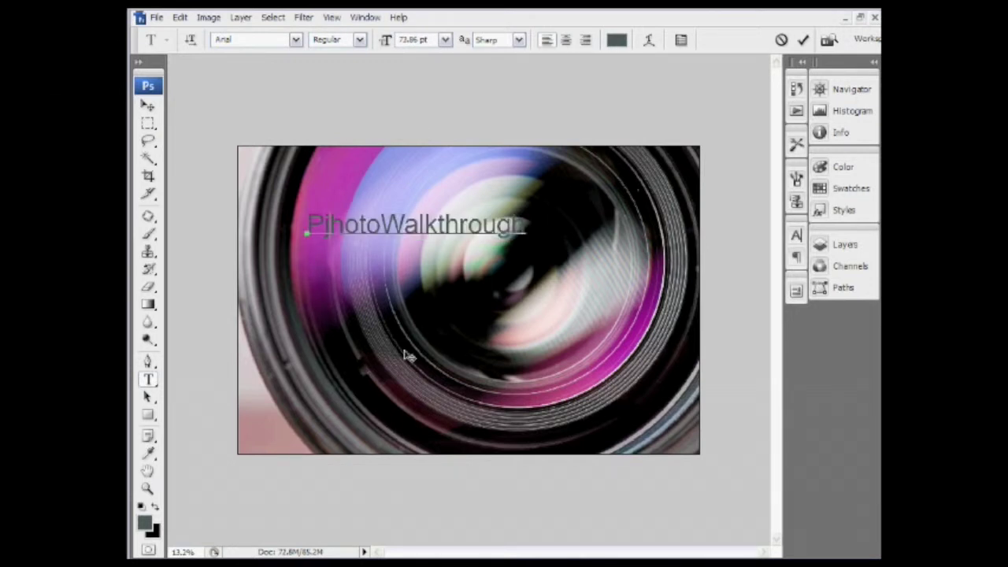
key("BackSpace")
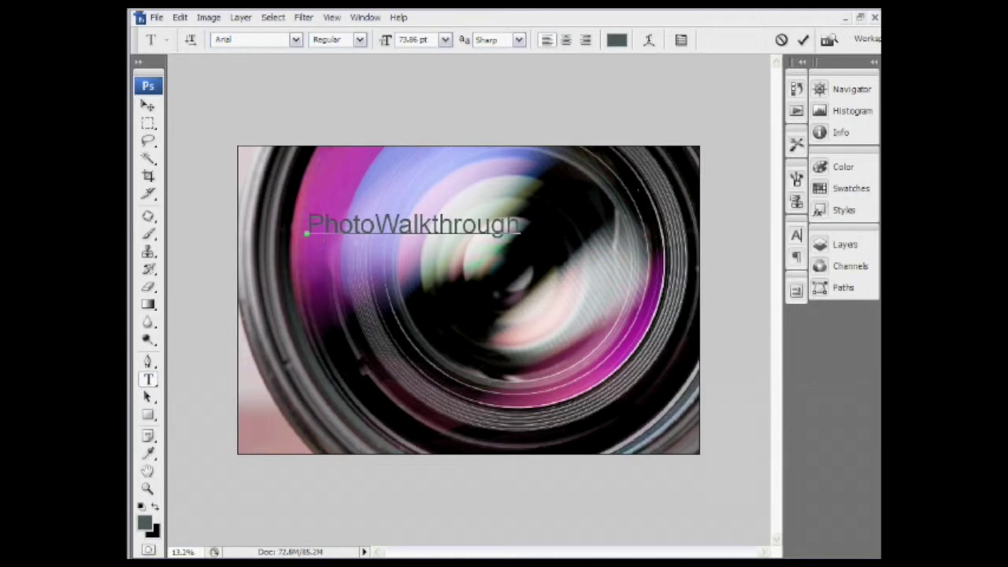
Set the colour of the entire title text to black (000000)
key("ctrl+a")
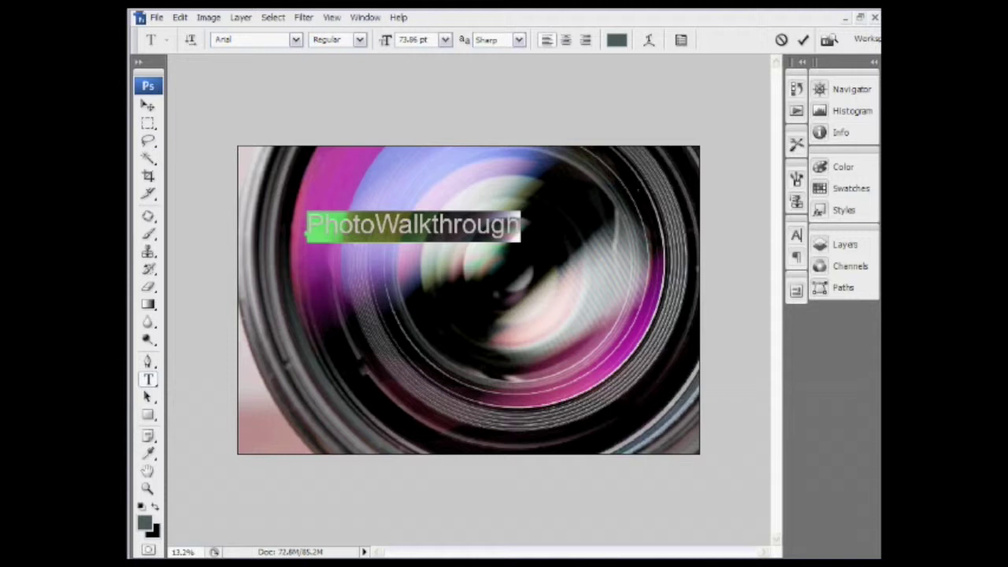
left_click(619, 44)
left_click_drag(575, 315, 367, 440)
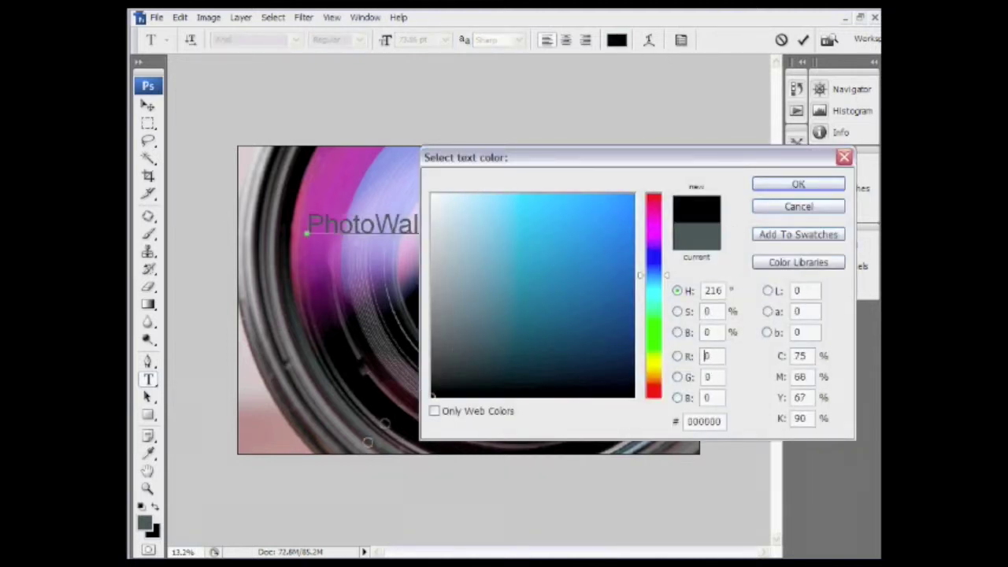
left_click(792, 185)
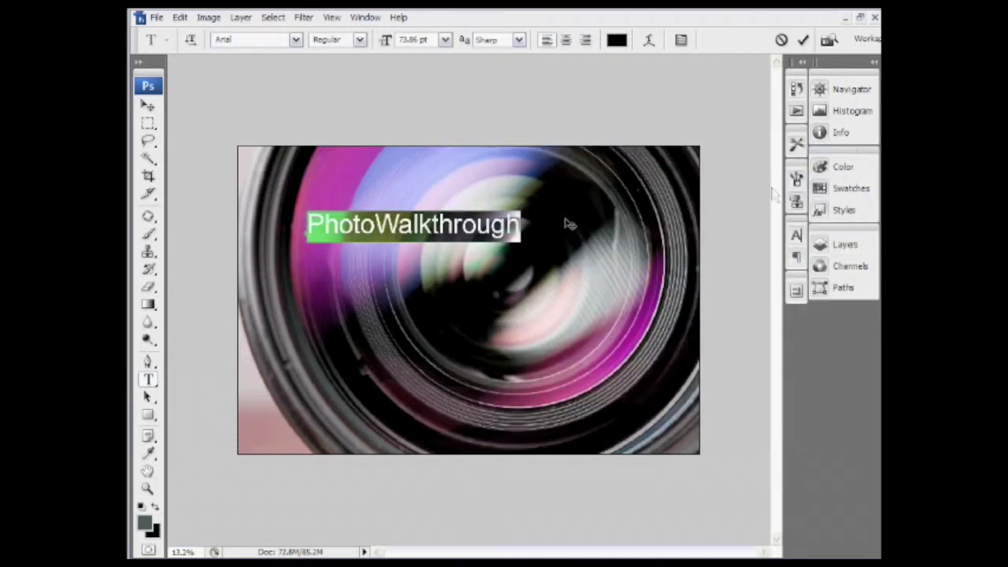
Recolour only the word "Photo" in the title to white (ffffff)
left_click(374, 226)
left_click_drag(375, 226, 306, 229)
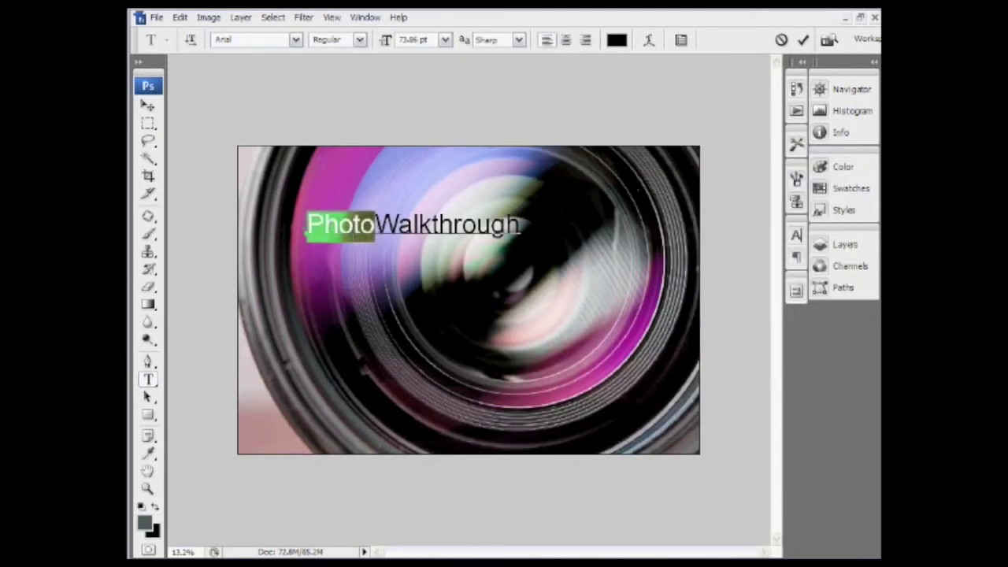
left_click(617, 40)
left_click(432, 195)
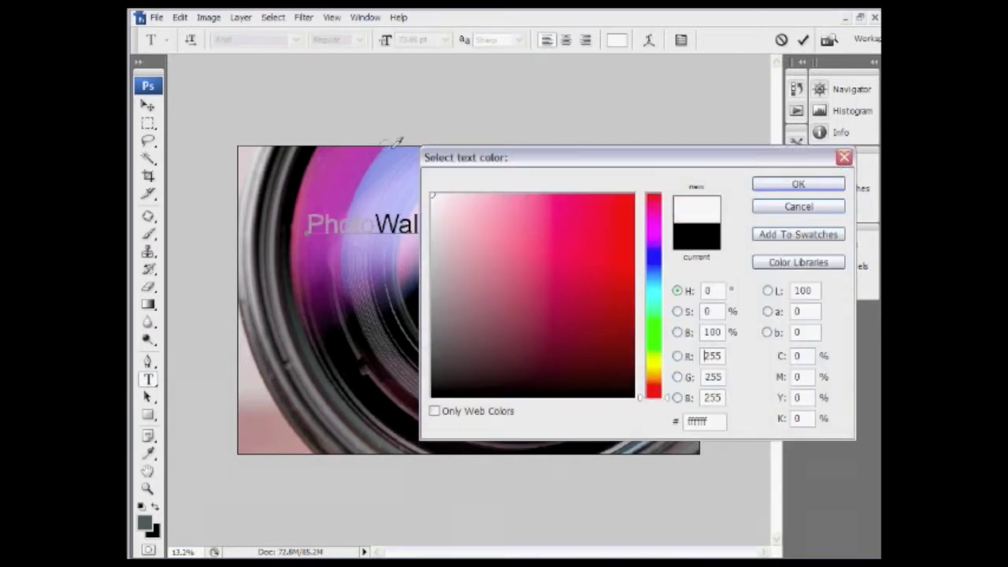
left_click(795, 185)
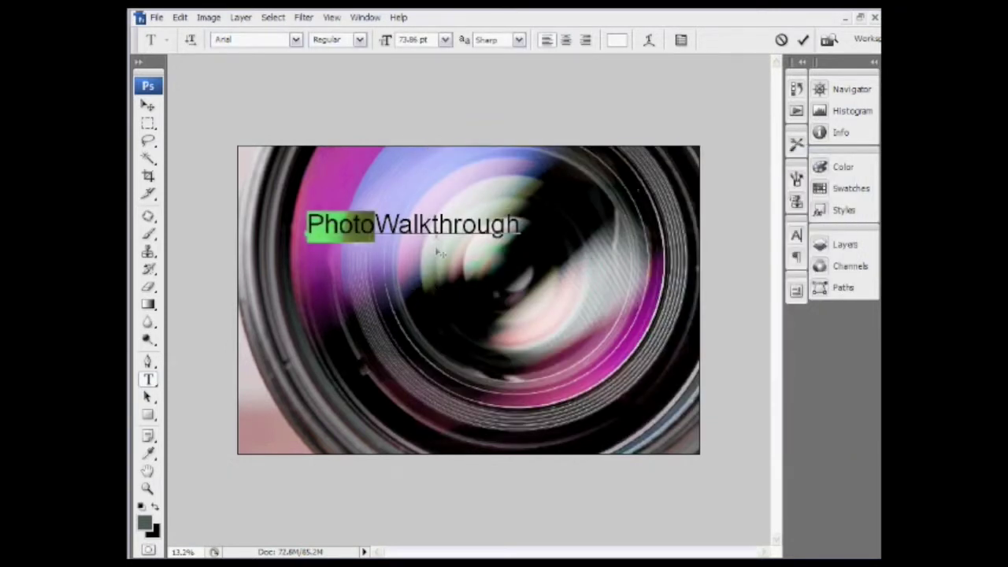
Reduce the whole title to 58.86 pt and reposition it over the upper left part of the lens
left_click_drag(429, 261, 401, 262)
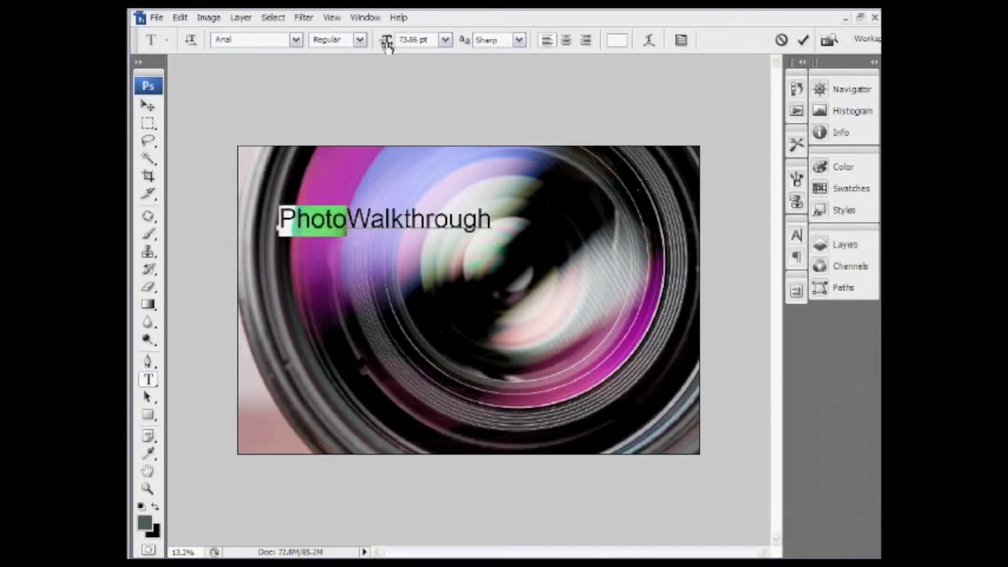
key("ctrl+a")
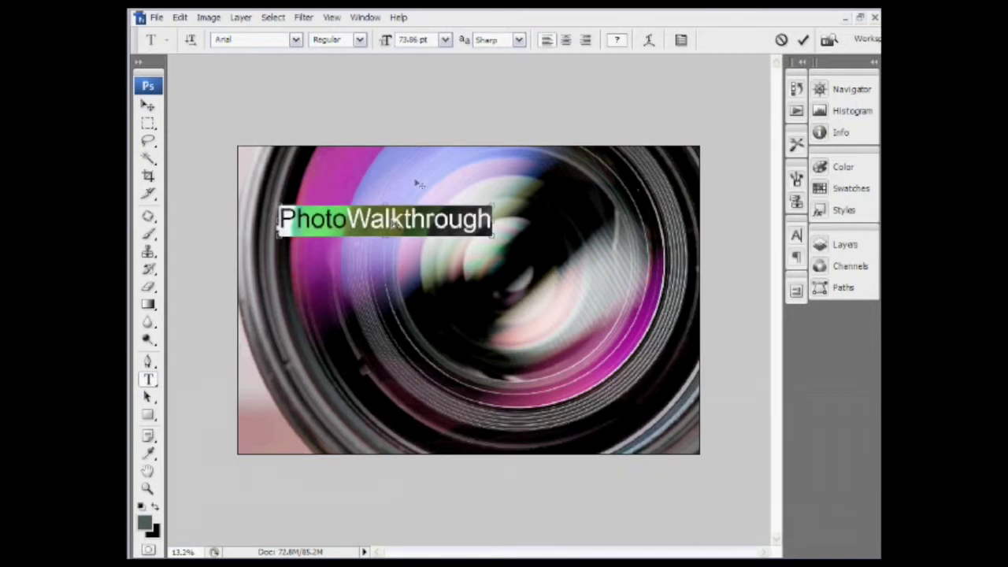
left_click_drag(388, 43, 380, 43)
left_click_drag(332, 263, 352, 265)
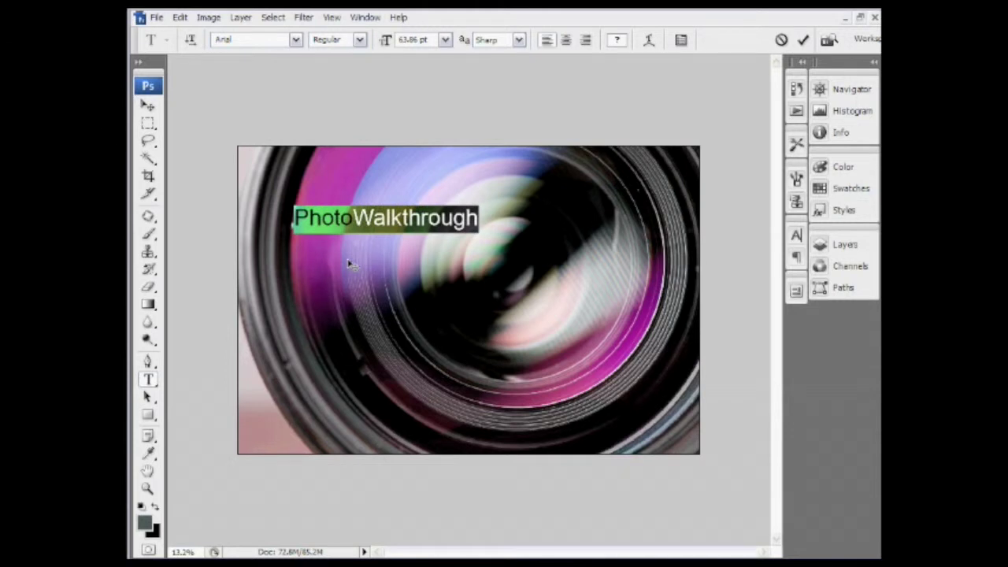
left_click_drag(385, 44, 378, 44)
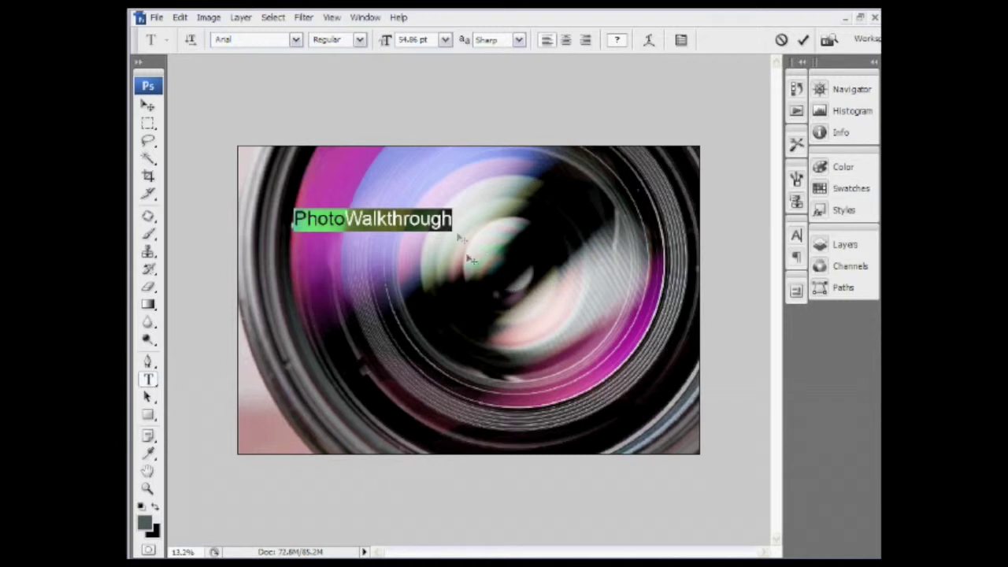
left_click_drag(371, 275, 386, 254)
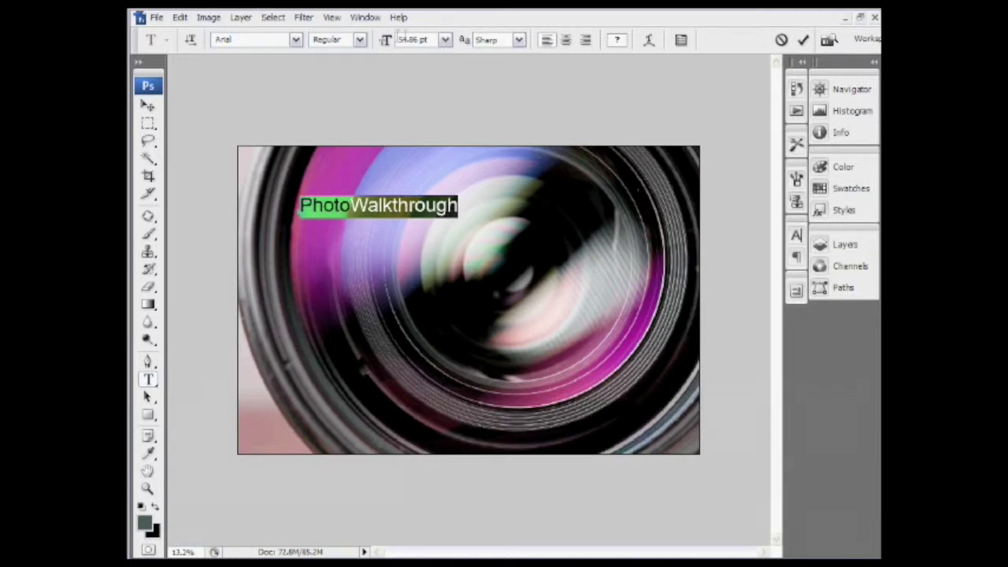
left_click_drag(386, 43, 390, 43)
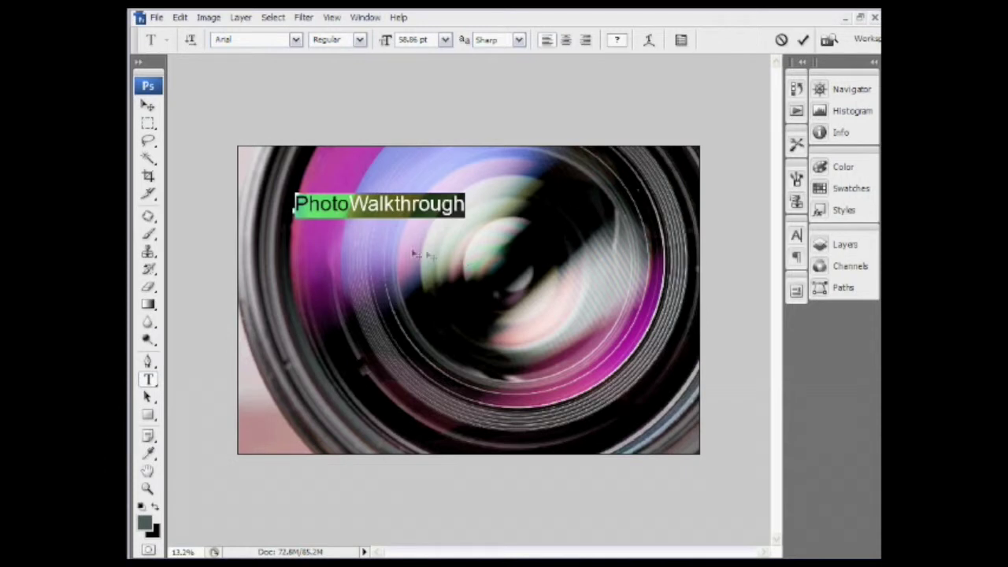
left_click(454, 204)
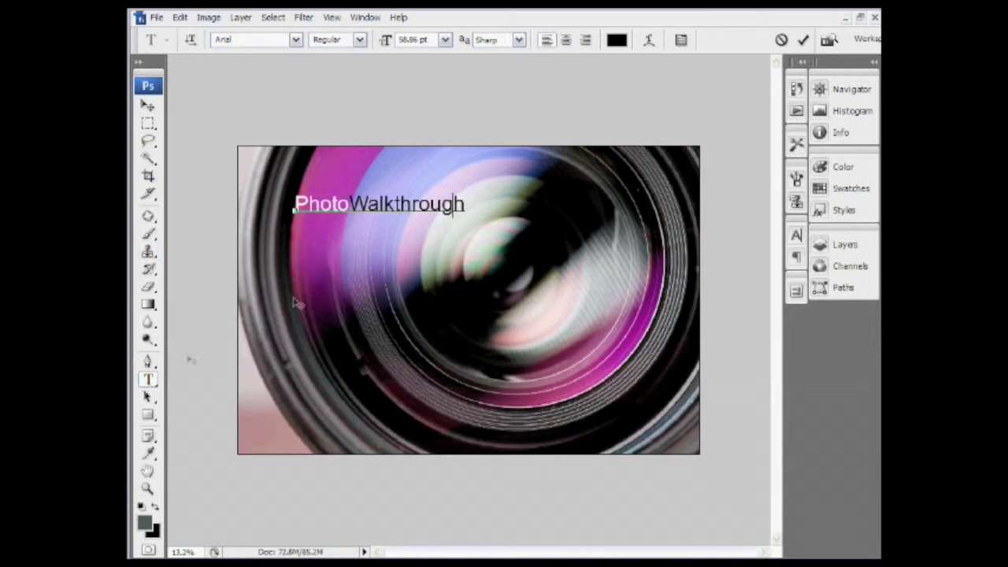
Commit the title text and make its layer the active one above "hue shift"
left_click(841, 245)
left_click(750, 331)
left_click(754, 311)
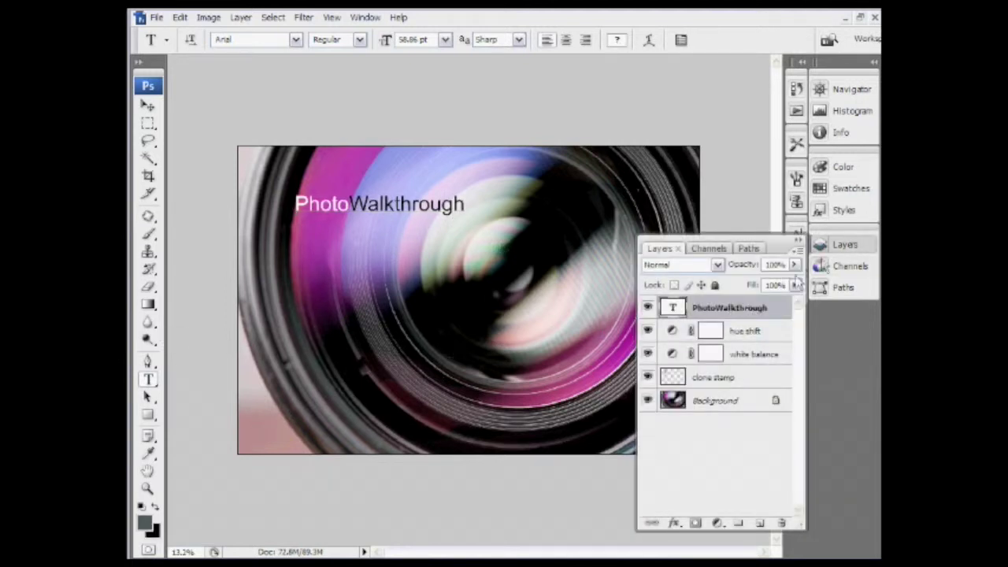
left_click(841, 247)
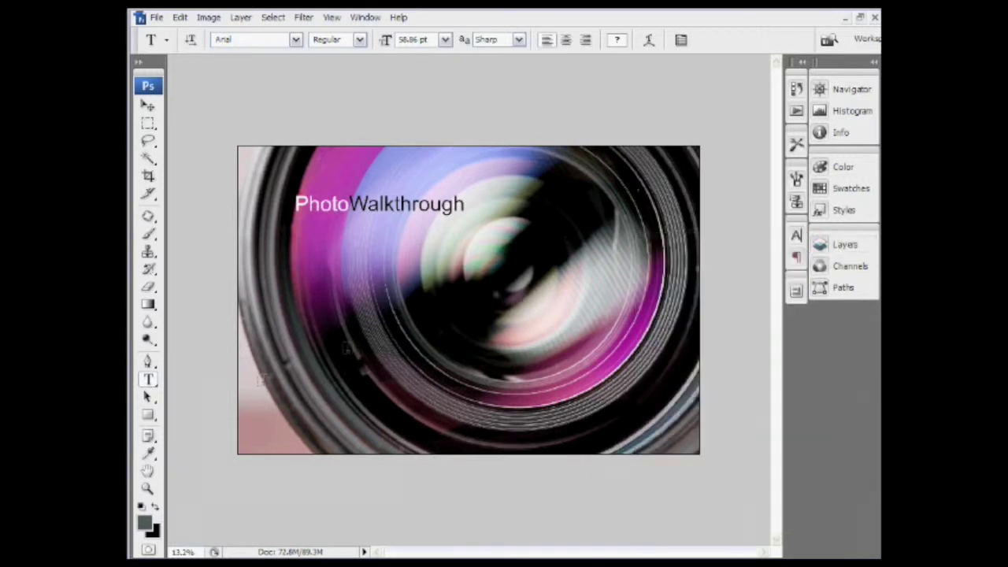
Draw a paragraph text box beneath the title, enter "Free video tutorial podcas" and enlarge the box for more lines
left_click(154, 381)
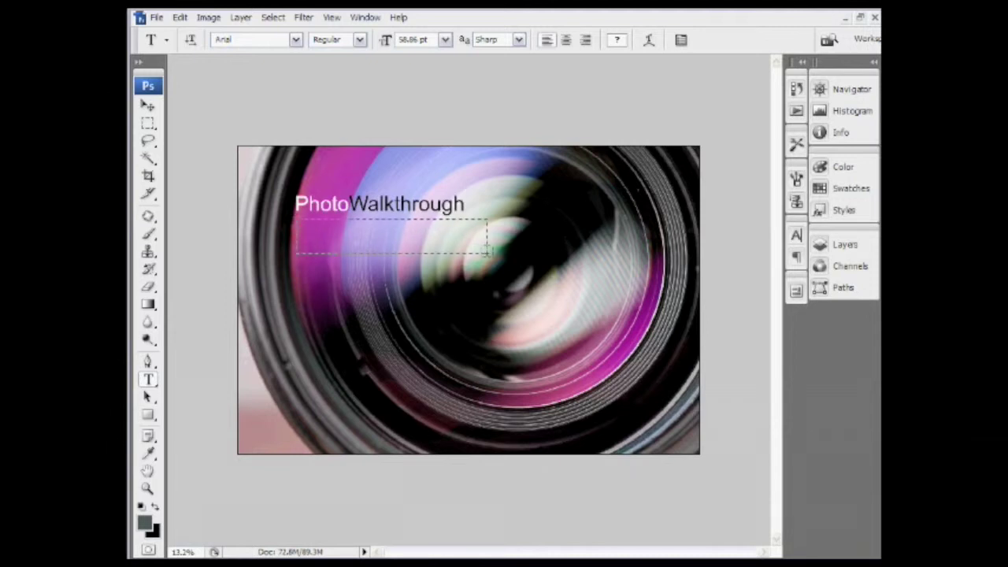
left_click_drag(488, 251, 488, 253)
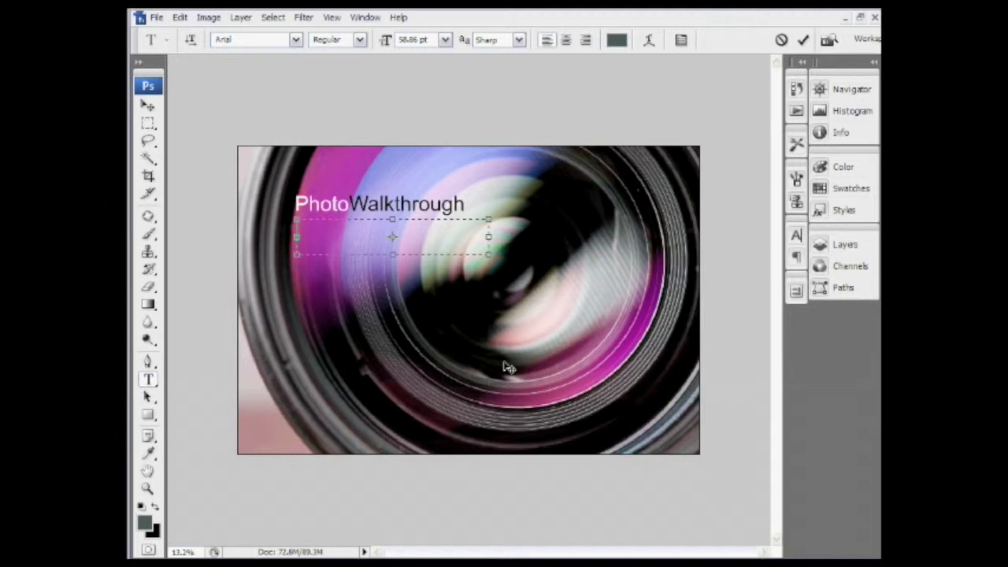
type("Free video tutorial p")
key("BackSpace")
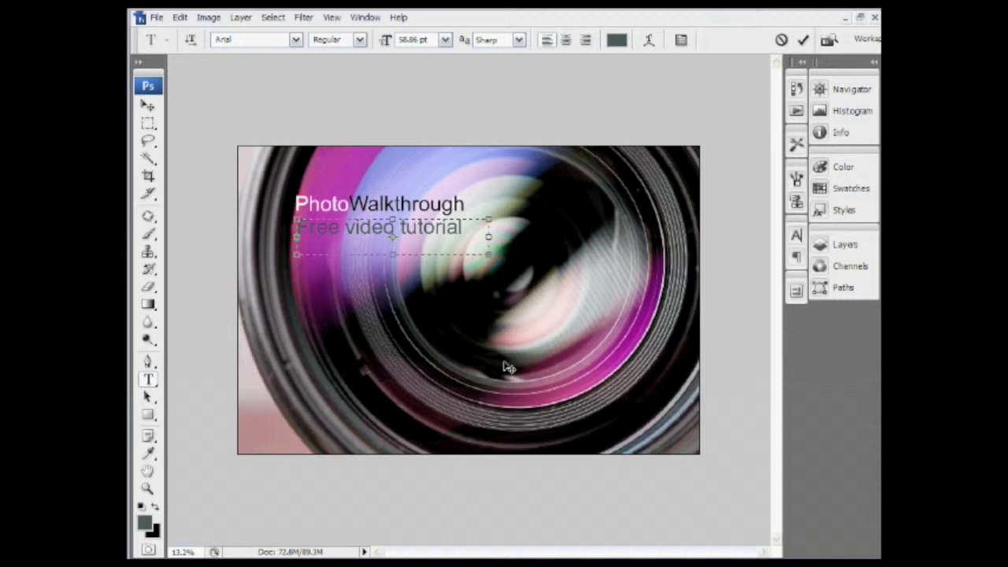
left_click_drag(489, 255, 547, 343)
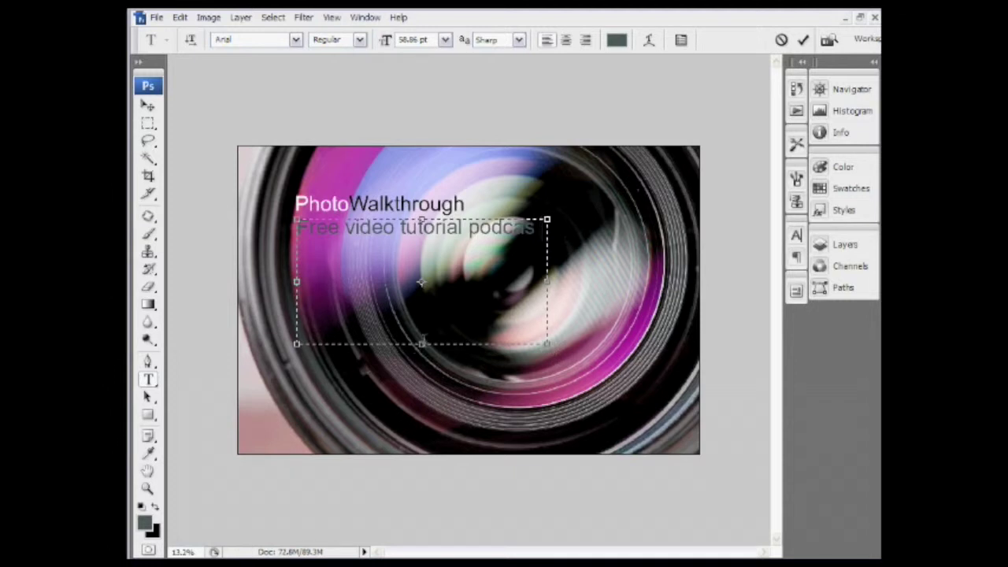
left_click_drag(422, 344, 422, 358)
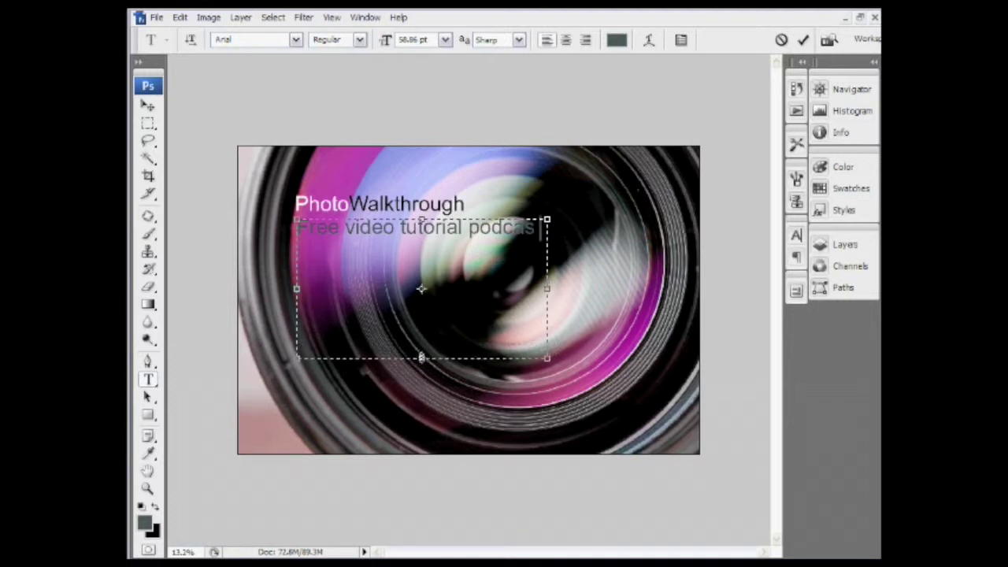
Continue the paragraph with "on photography and digital photo editing"
type("on photograp")
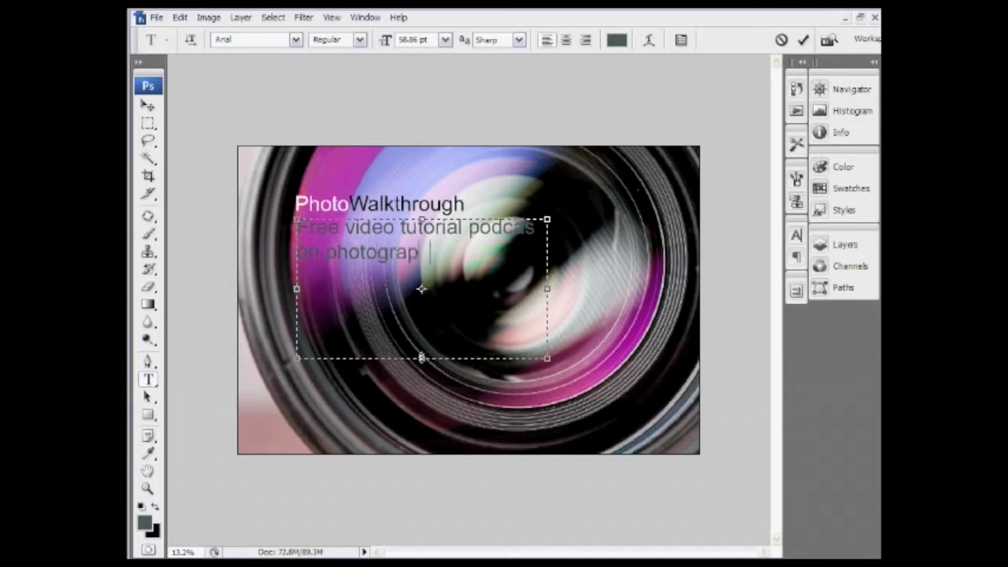
type("hy and")
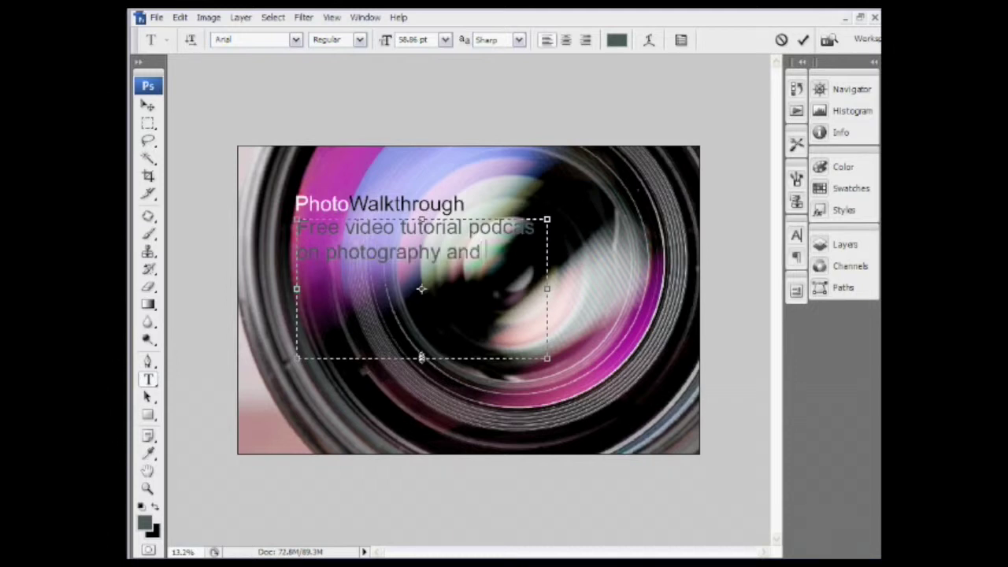
type(" digital photo")
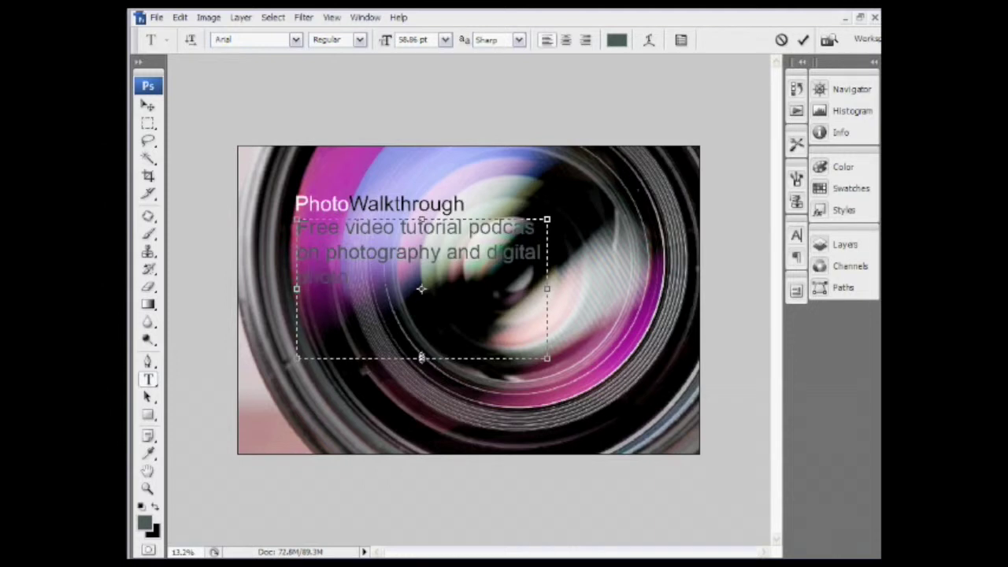
type(" editing")
Reduce the whole paragraph to 24.86 pt and narrow its text box to about the width of the title
key("shift+Up")
key("shift+Up")
key("shift+Up")
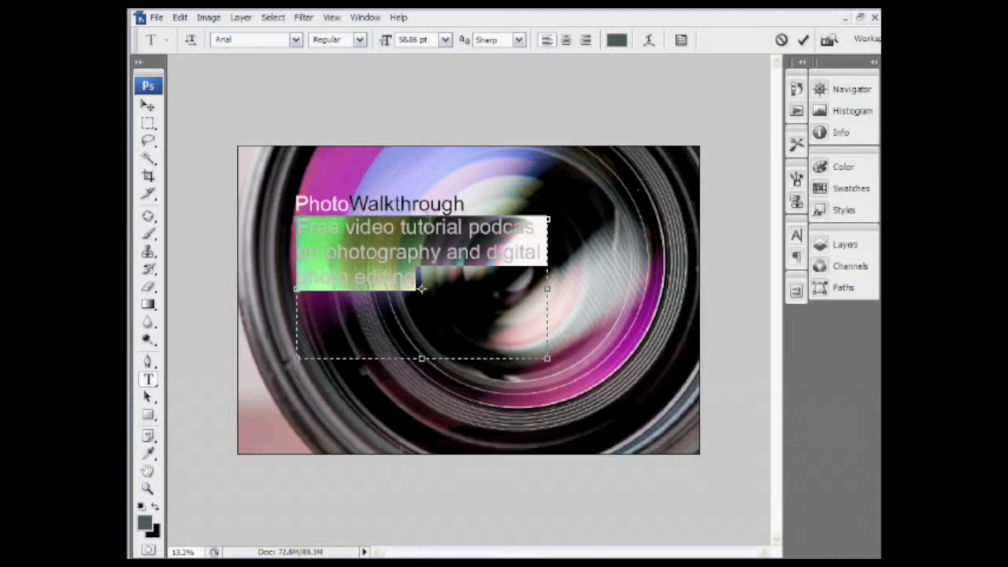
left_click_drag(386, 39, 366, 42)
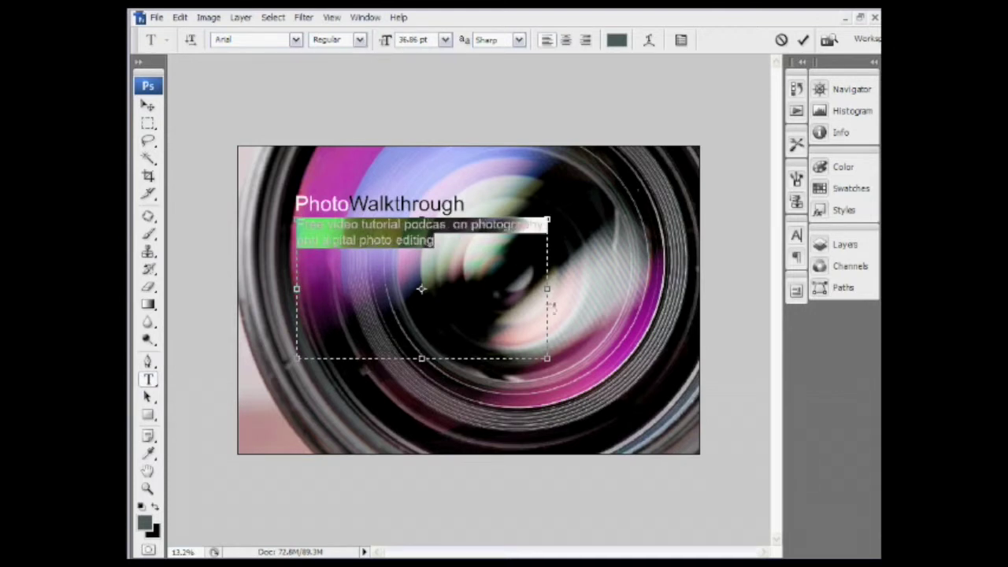
left_click(522, 289)
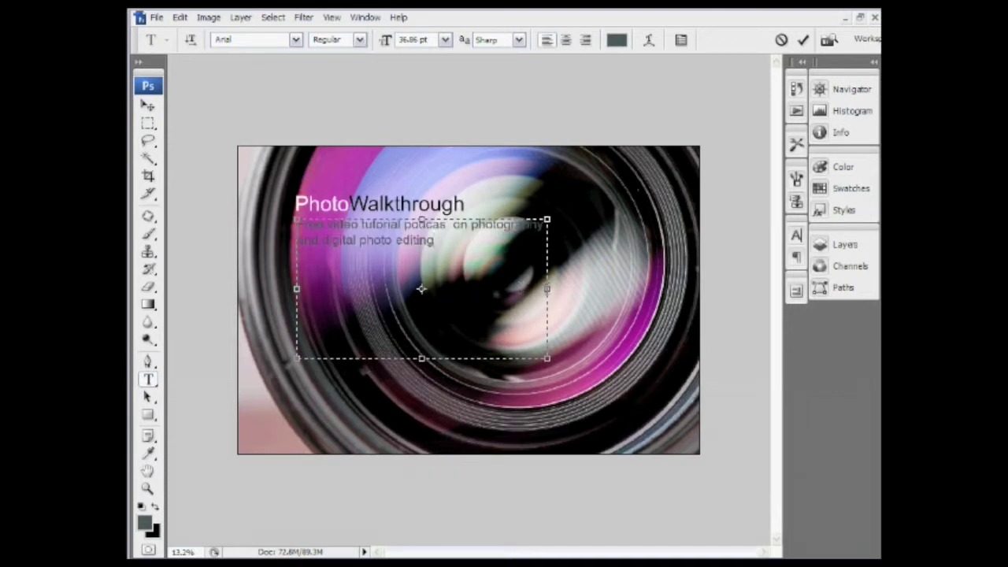
mouse_move(531, 289)
left_mouse_down()
mouse_move(498, 289)
mouse_move(539, 290)
left_mouse_up()
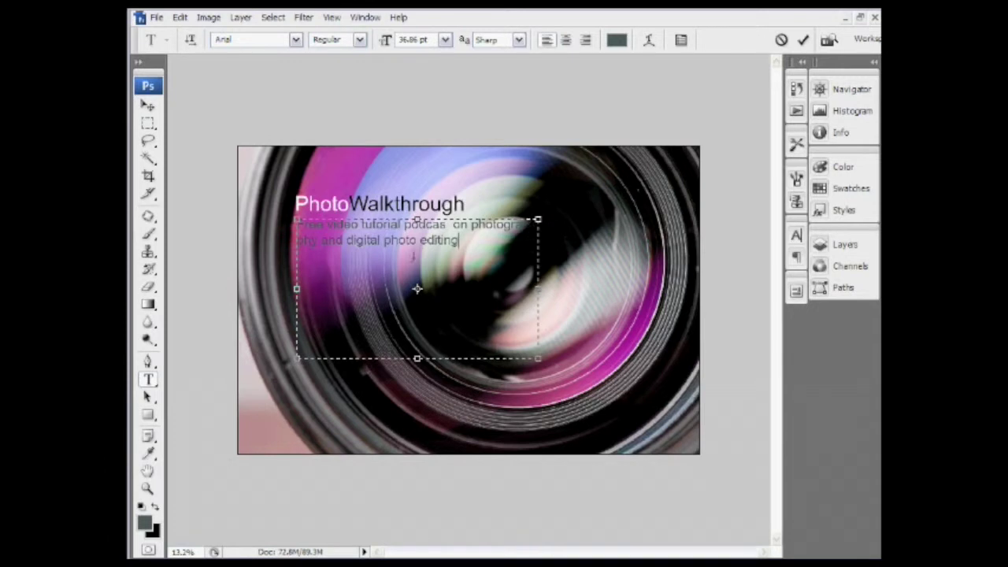
left_click_drag(471, 240, 255, 207)
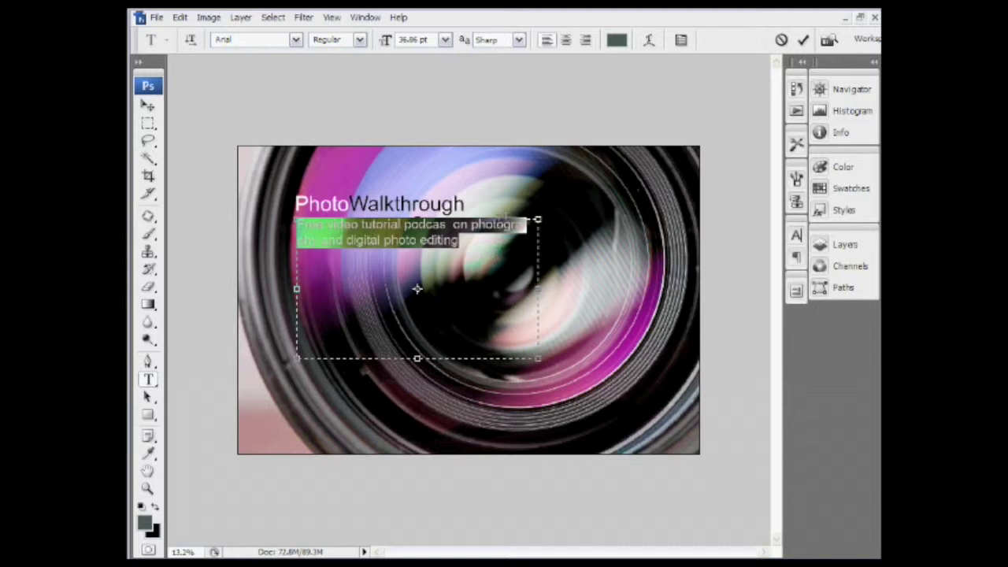
left_click_drag(386, 40, 377, 43)
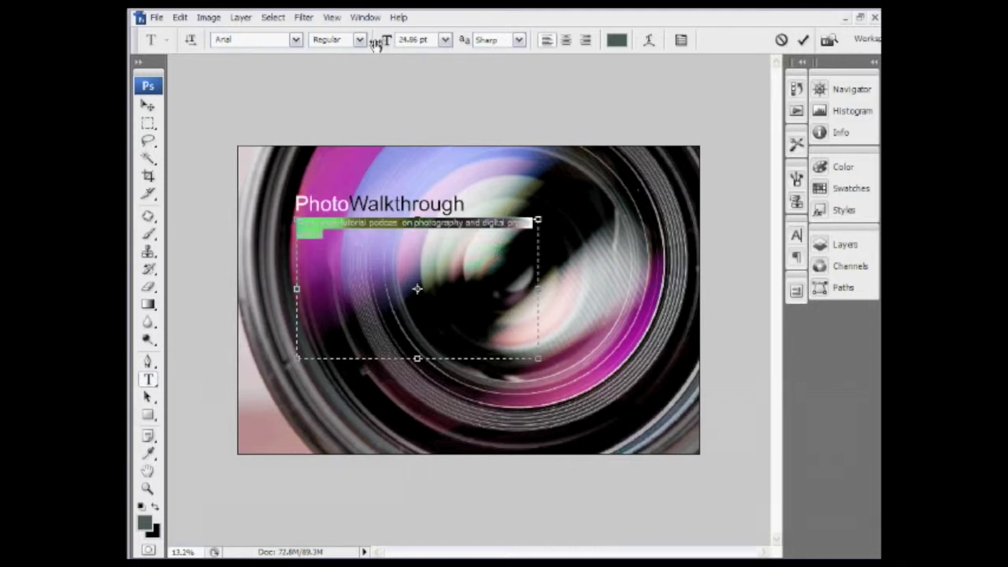
left_click_drag(540, 361, 457, 343)
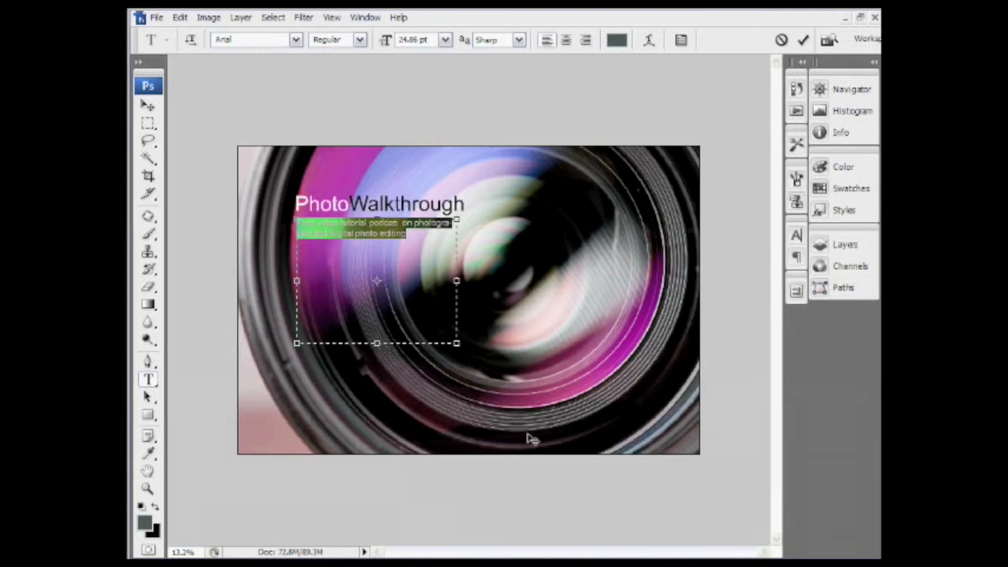
left_click(827, 246)
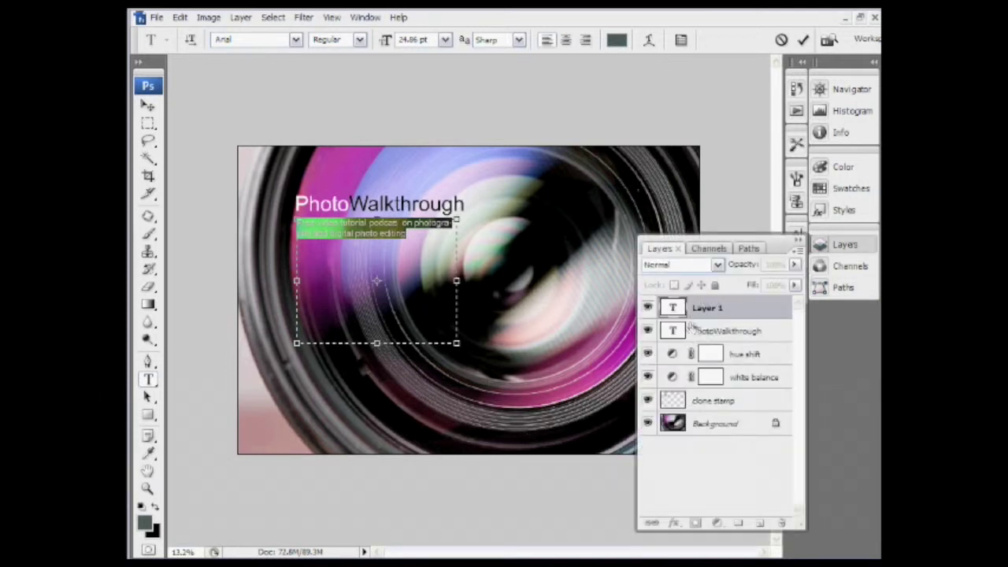
Append ".com" to the end of the title text
double_click(675, 332)
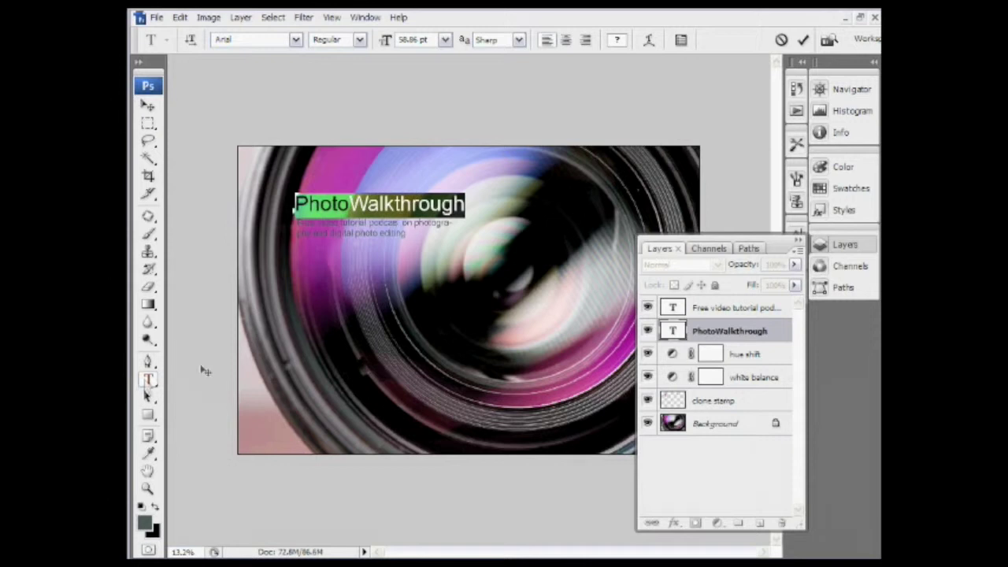
left_click(422, 203)
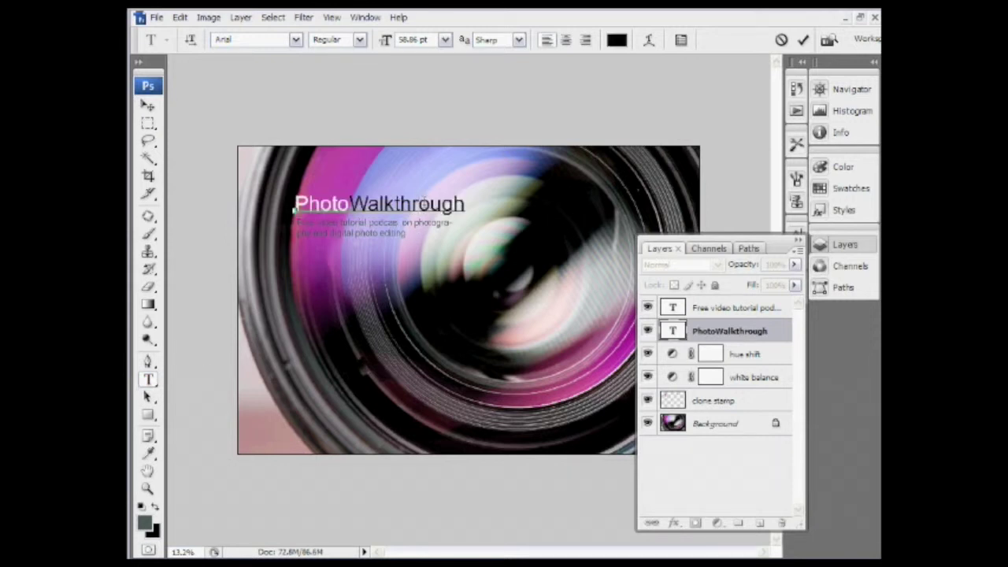
type(".com")
Widen the paragraph's text box to nearly the width of the extended title and enlarge its text to 28.86 pt
left_click(673, 310)
double_click(673, 309)
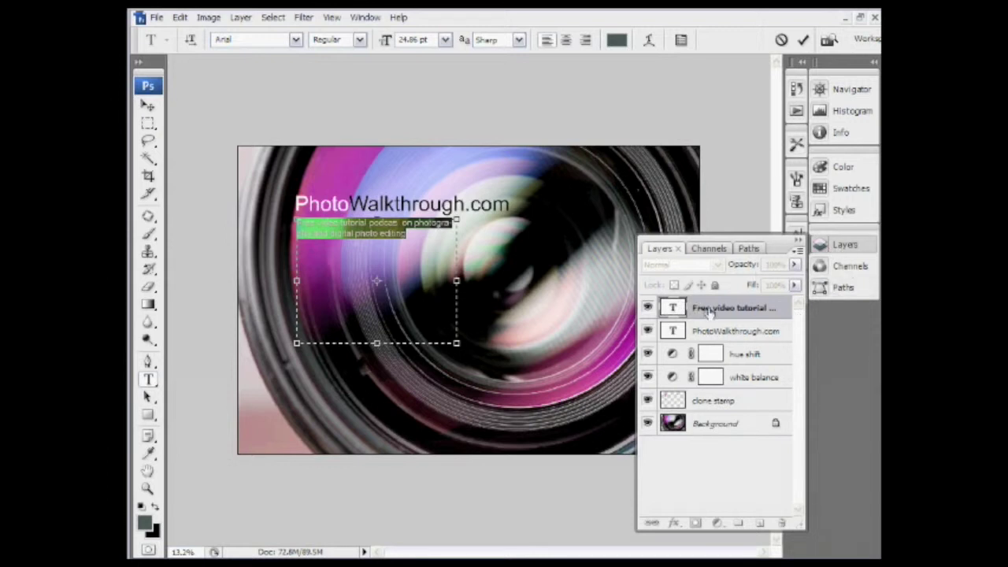
left_click(826, 247)
left_click_drag(459, 281, 493, 277)
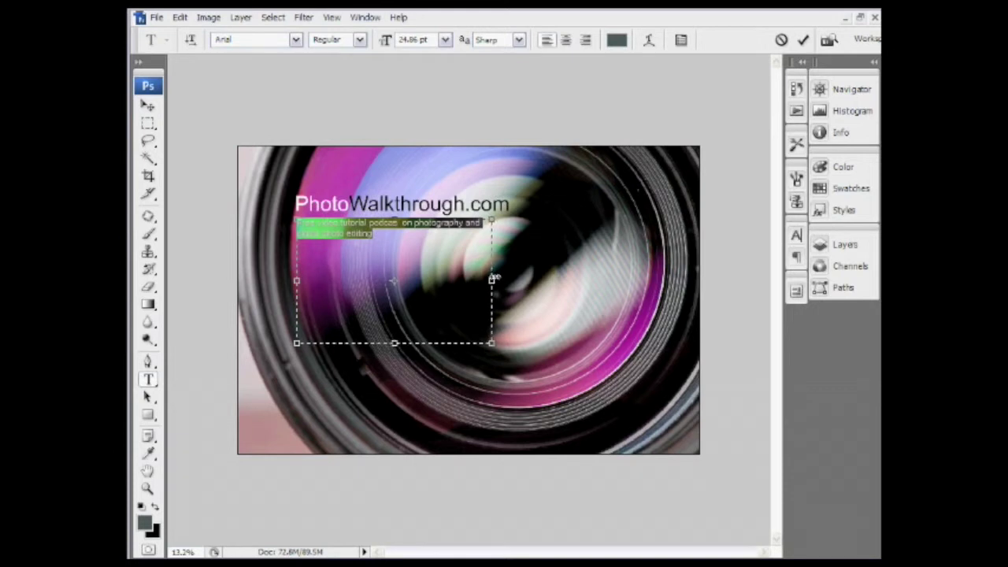
left_click_drag(494, 277, 497, 278)
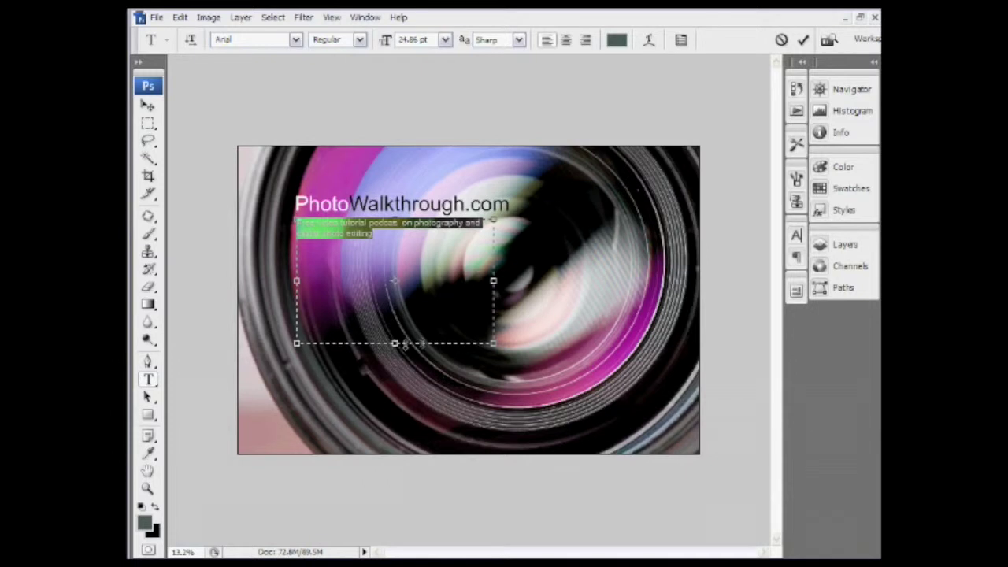
left_click_drag(384, 39, 387, 41)
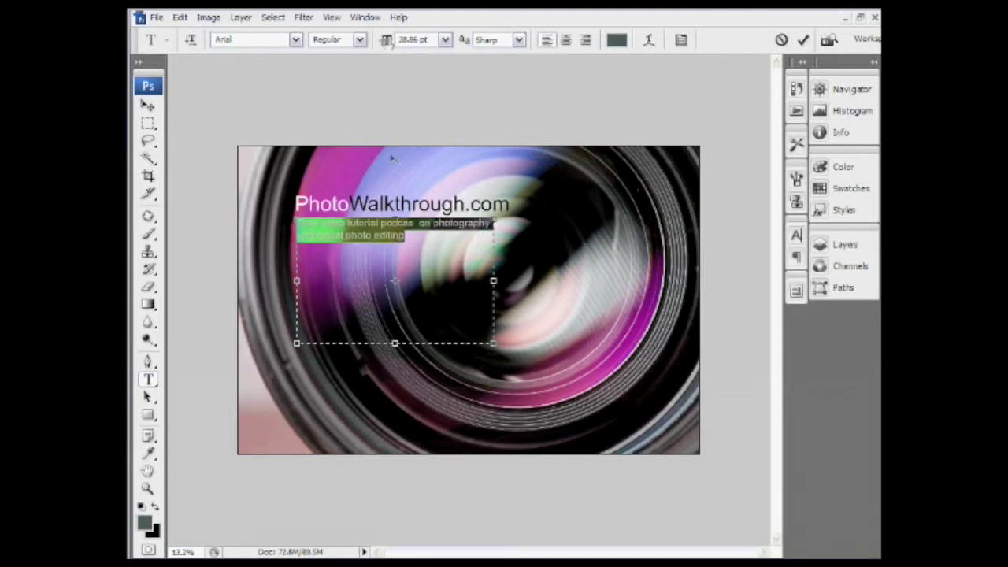
Recolour the whole paragraph text to black (000000) and commit the text edit
left_click(147, 489)
left_click_drag(282, 176, 533, 290)
left_click(841, 245)
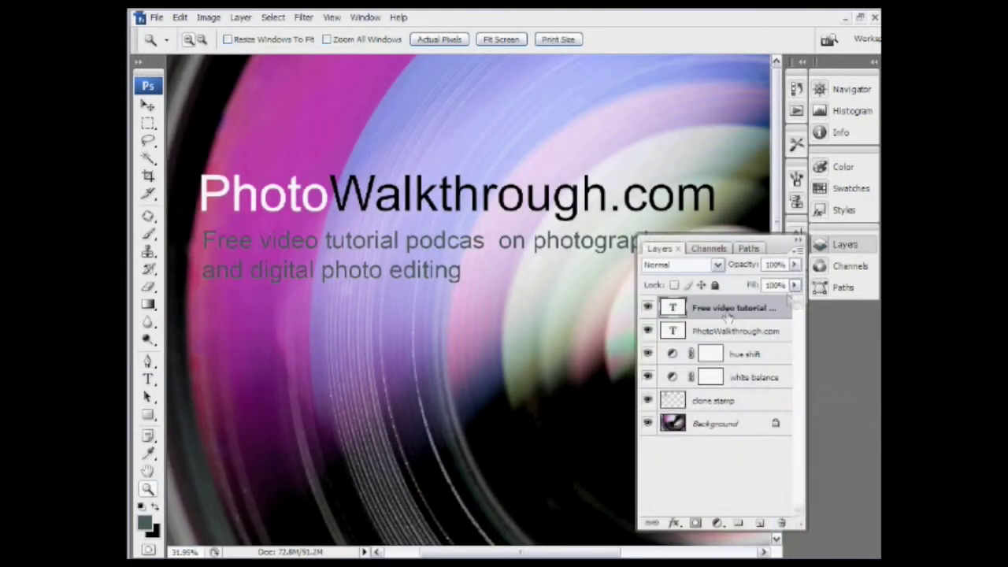
double_click(673, 307)
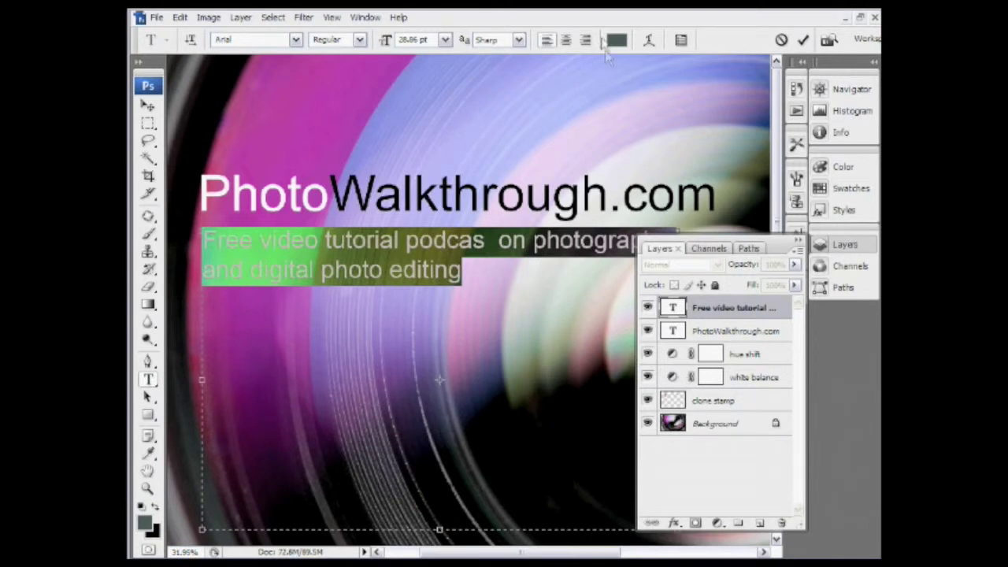
left_click(616, 39)
left_click_drag(506, 331, 388, 411)
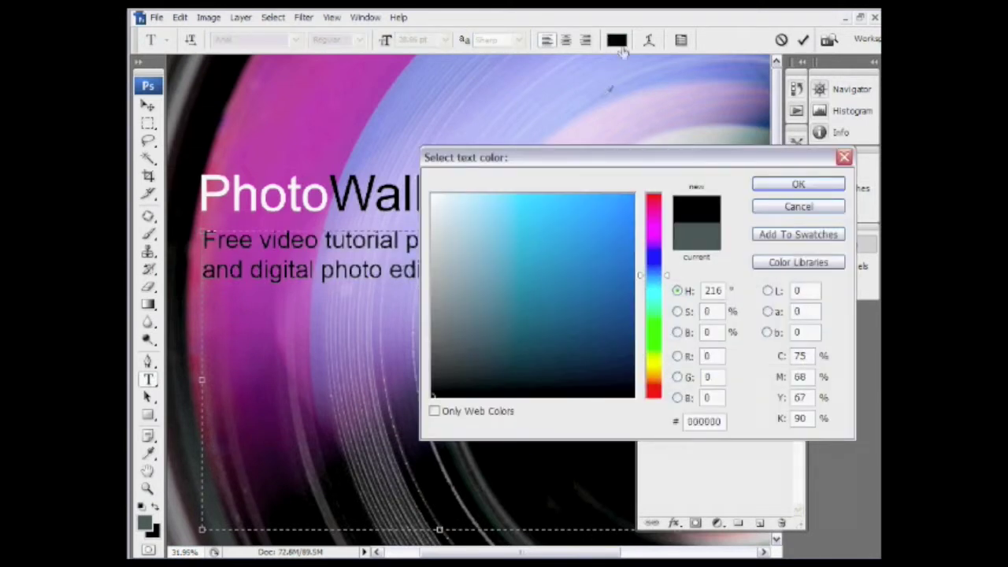
left_click(795, 185)
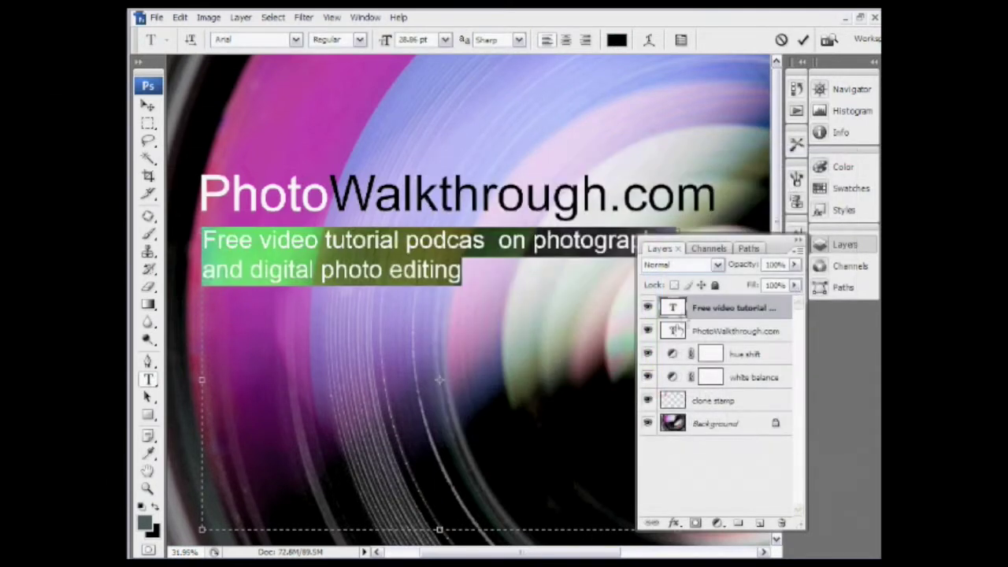
left_click(712, 331)
key("z")
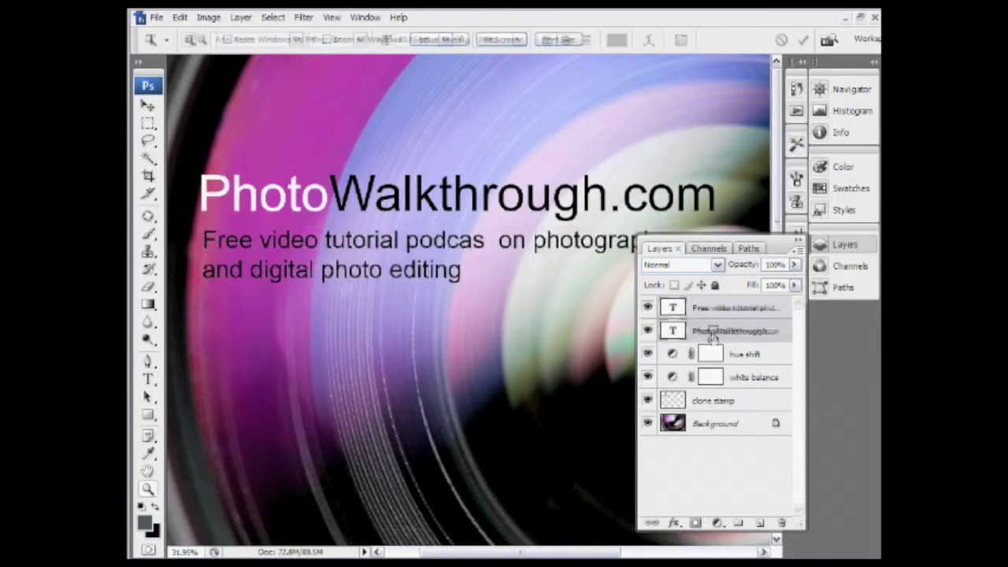
left_click(797, 243)
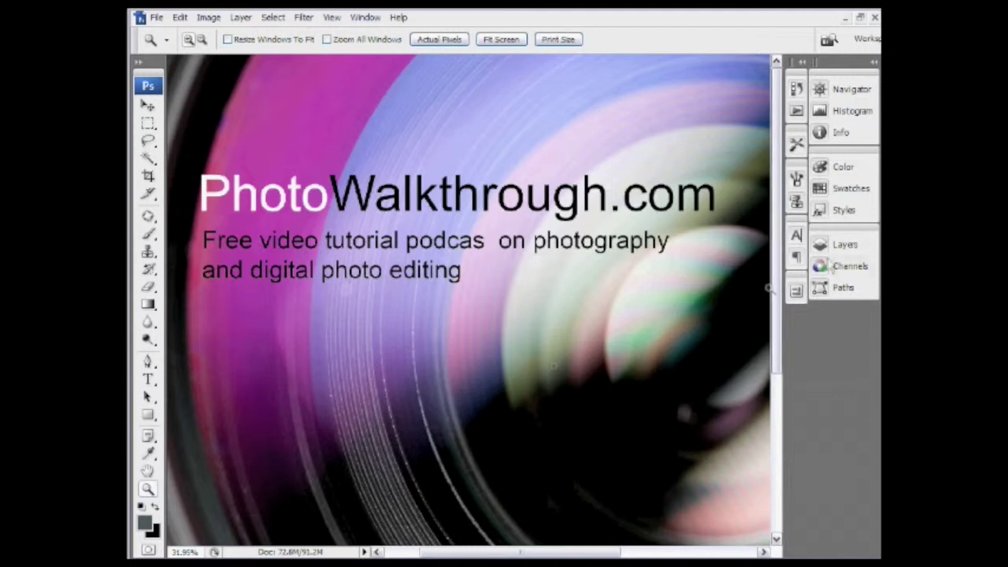
Move the paragraph layer up close beneath the title and nudge it slightly to the right
left_click(833, 246)
left_click(726, 309)
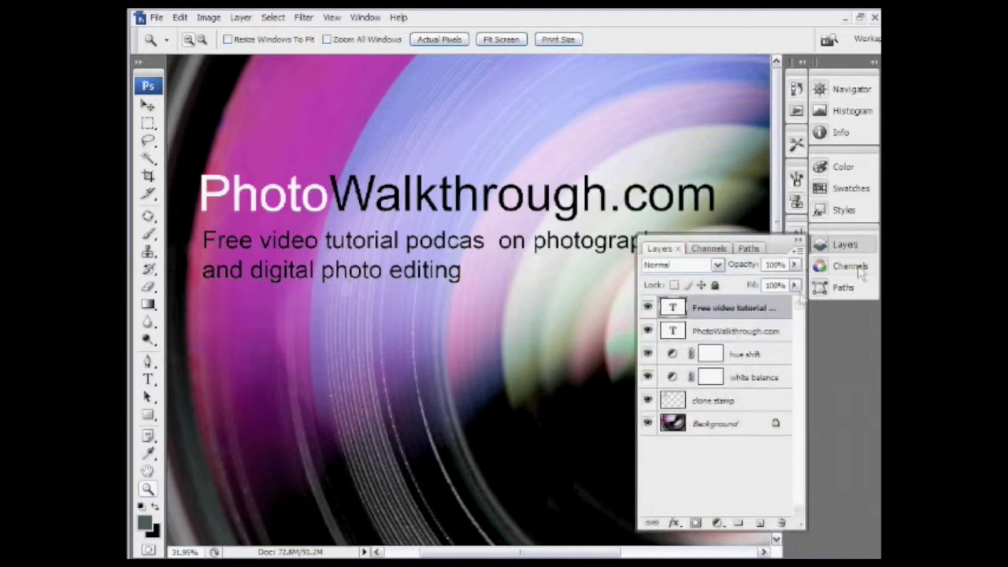
left_click(844, 244)
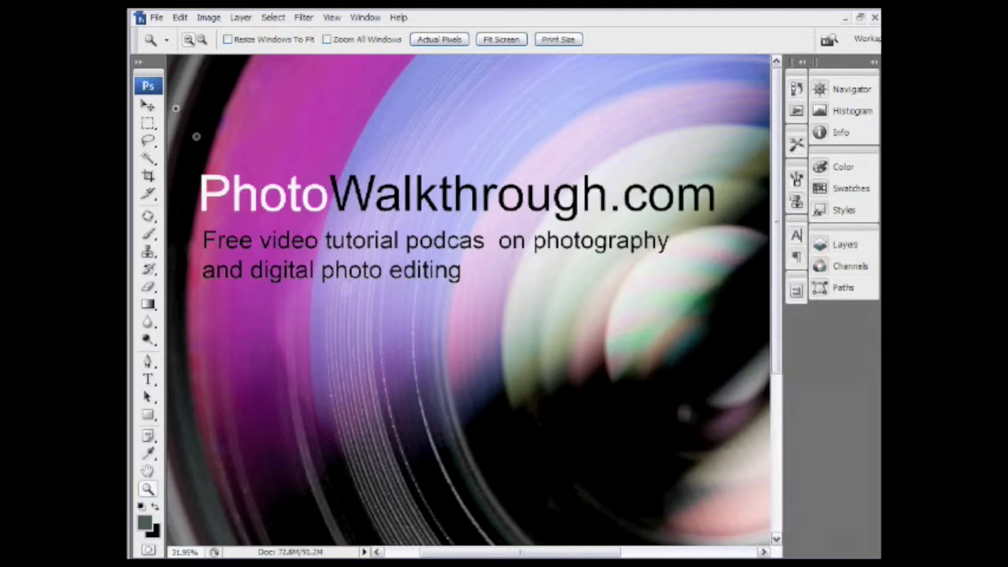
left_click(148, 106)
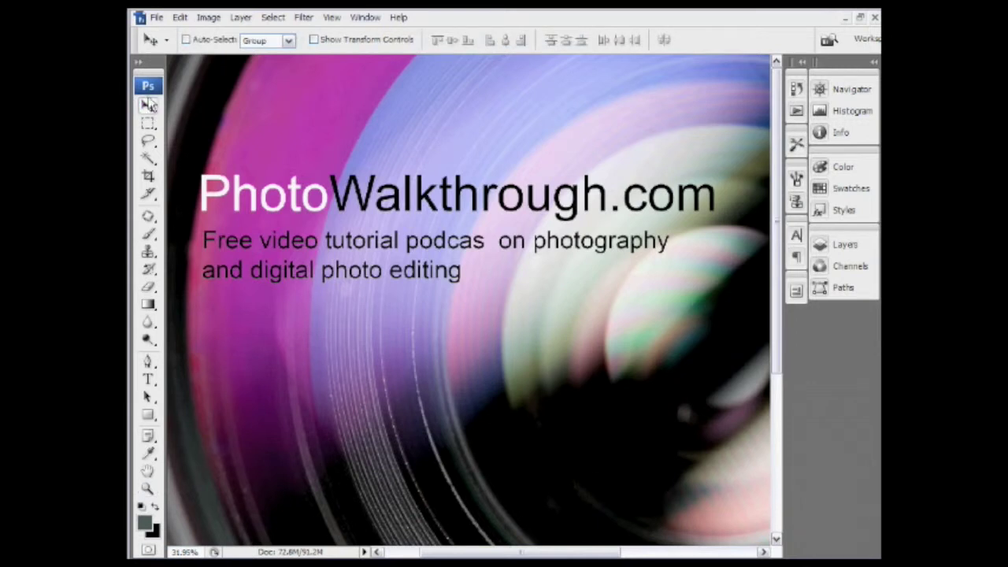
left_click_drag(297, 266, 293, 256)
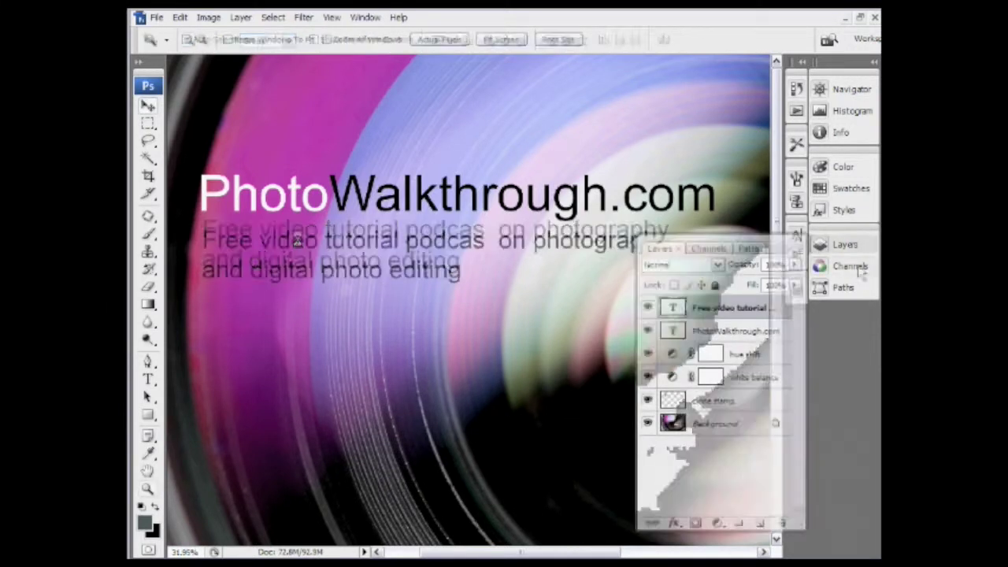
key("shift+Up")
key("shift+Right")
key("shift+Right")
key("Down")
key("Down")
key("Down")
key("Down")
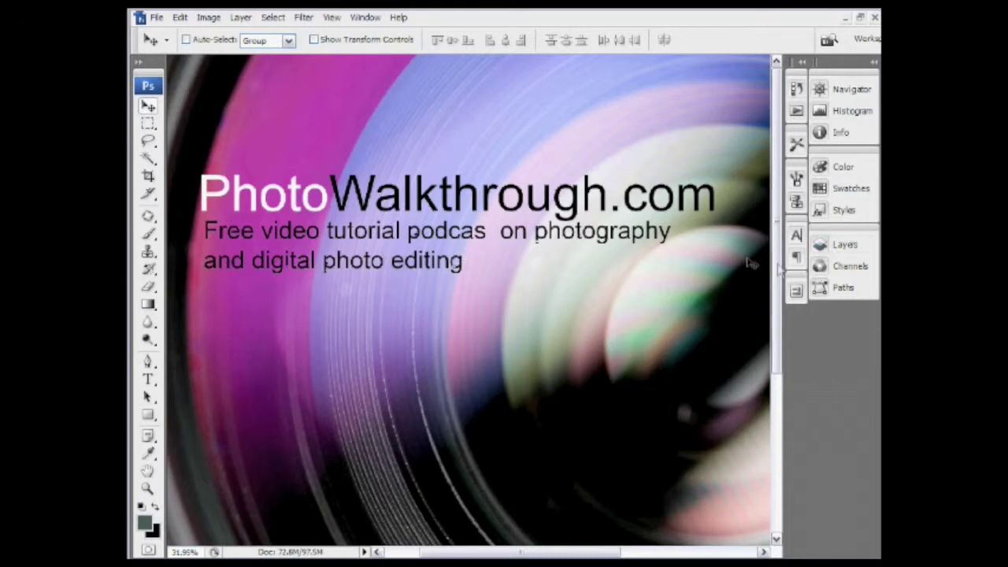
Correct "podcas" to "podcast" in the paragraph text
left_click(823, 246)
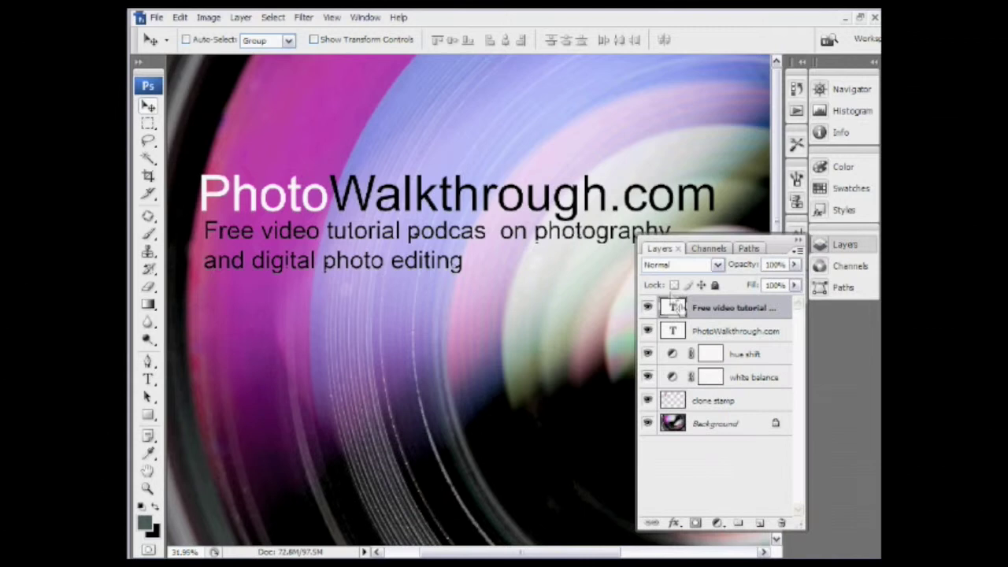
double_click(673, 307)
left_click(486, 230)
type("t")
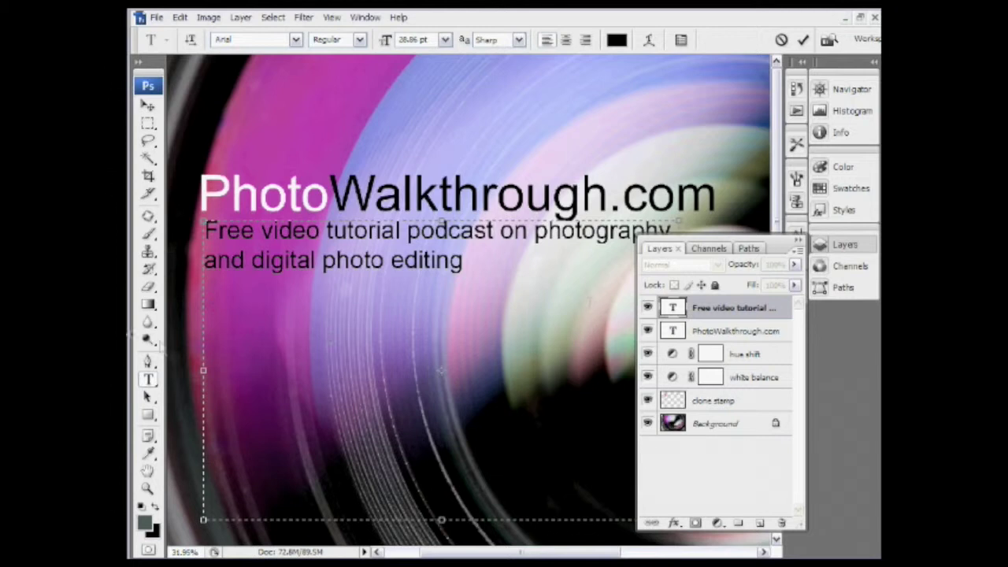
Extend the paragraph box's left edge to line up with the title, commit the edit and keep the layer active for moving
left_click_drag(203, 370, 197, 370)
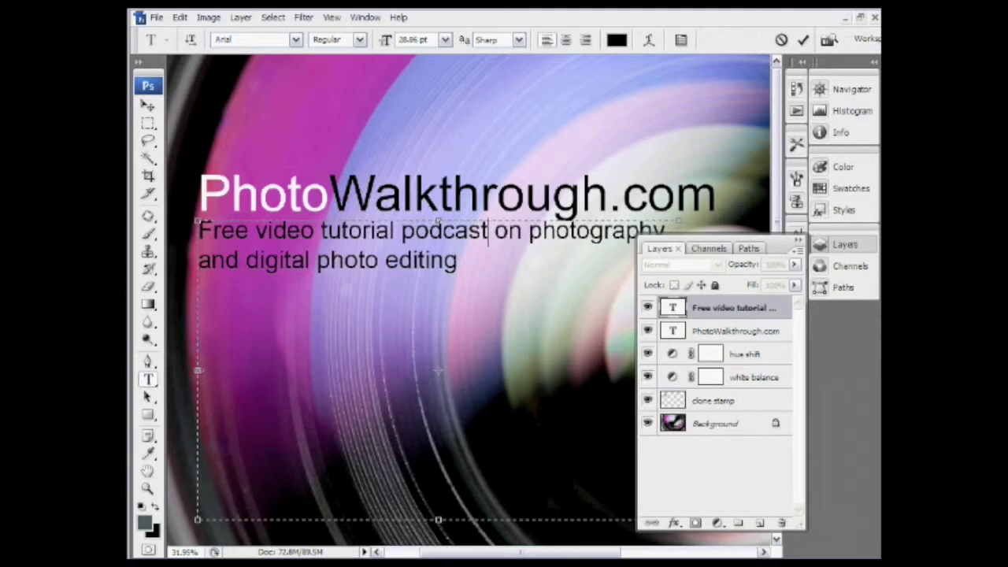
left_click(799, 240)
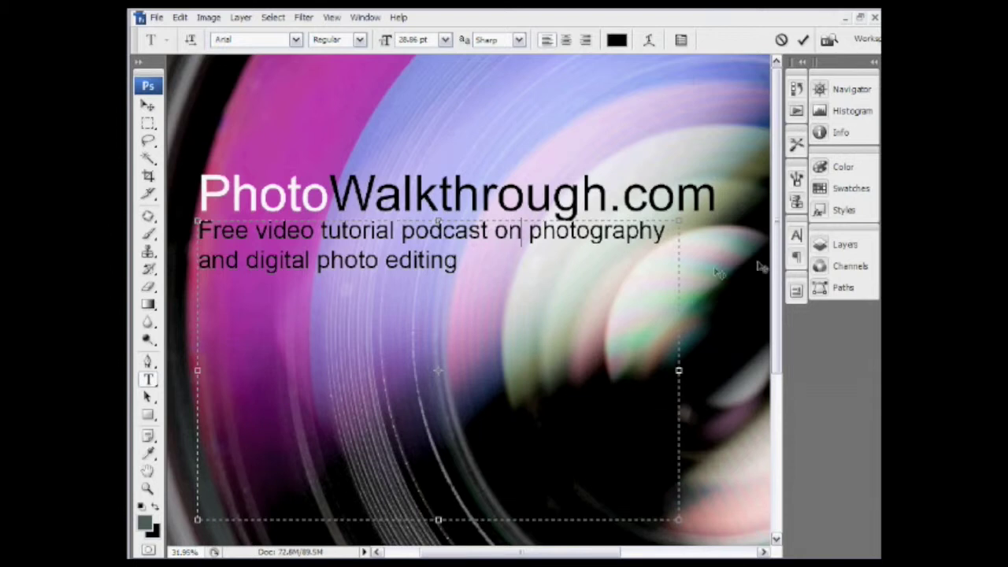
left_click(819, 245)
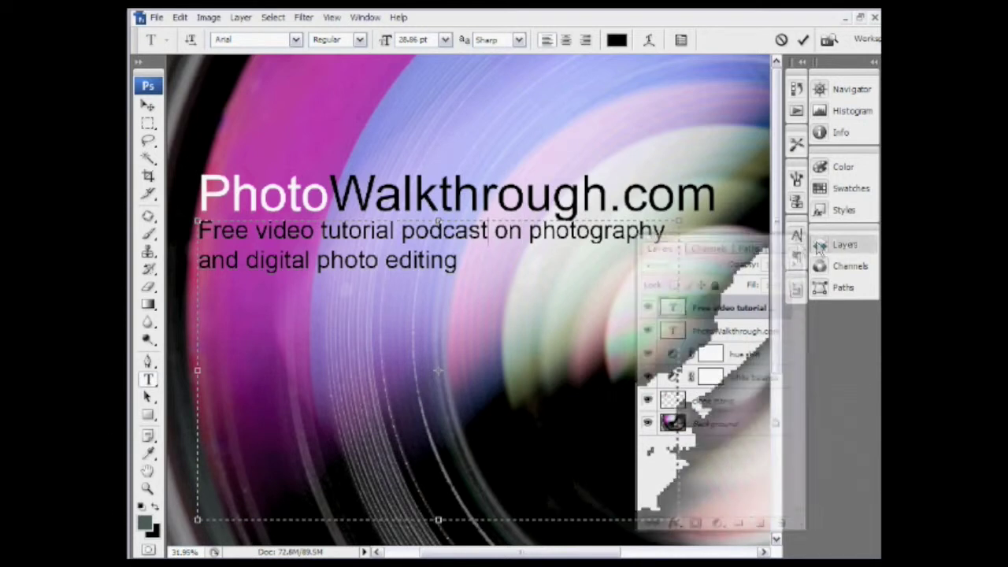
left_click(710, 326)
key("v")
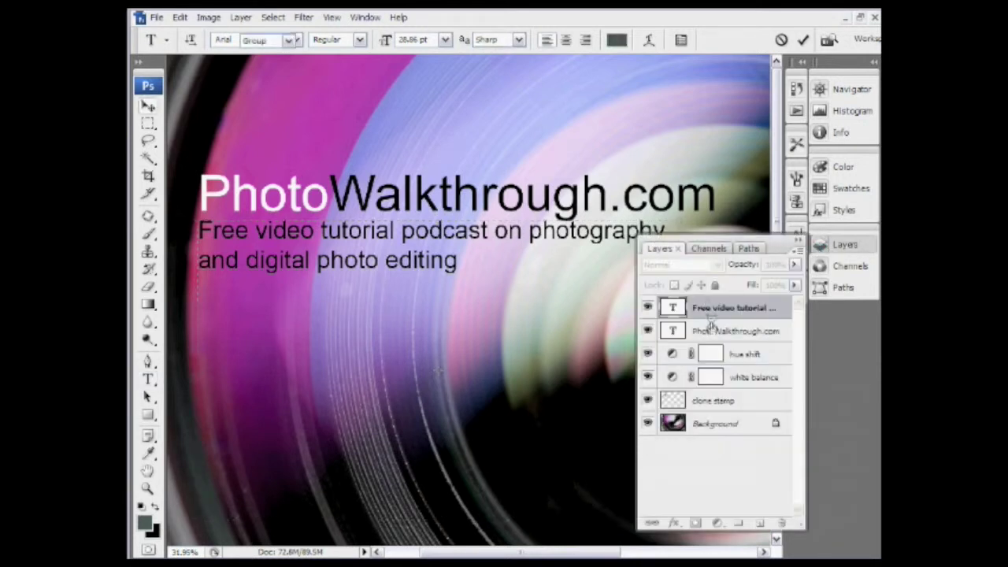
left_click(711, 314)
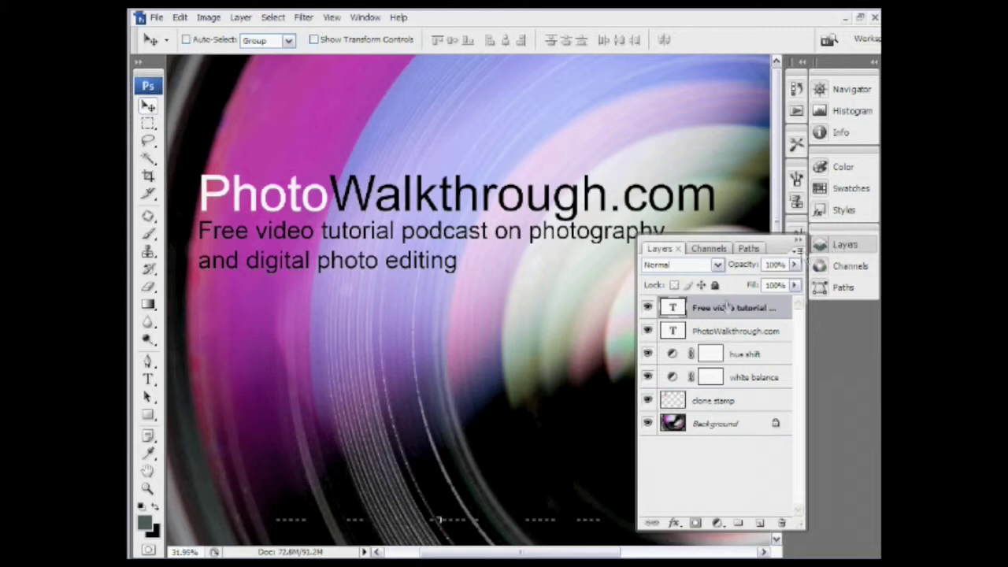
left_click(822, 247)
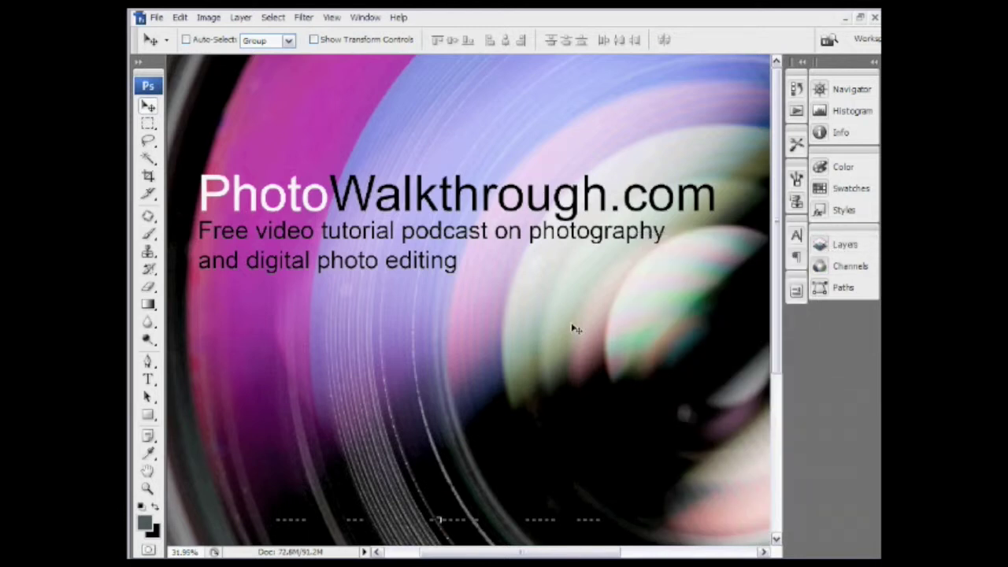
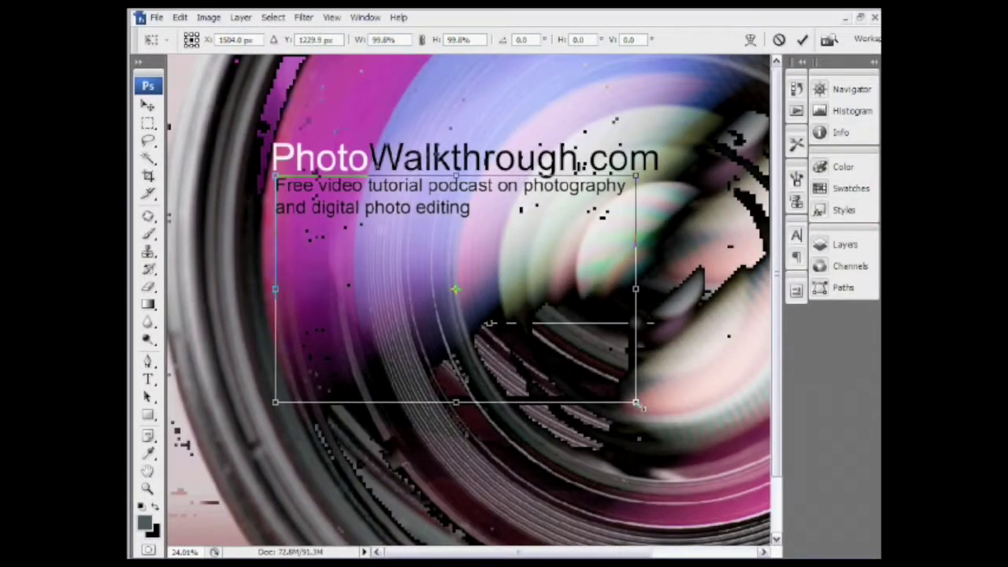
Scale the paragraph layer proportionally to 100.1% from its lower-left corner and apply the transform
left_click_drag(273, 404, 275, 404)
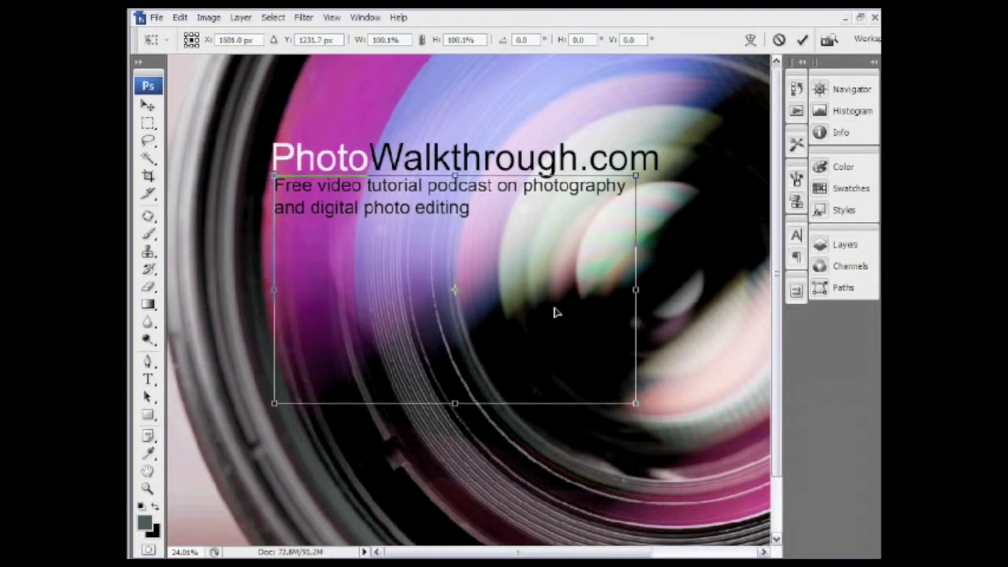
left_click(825, 248)
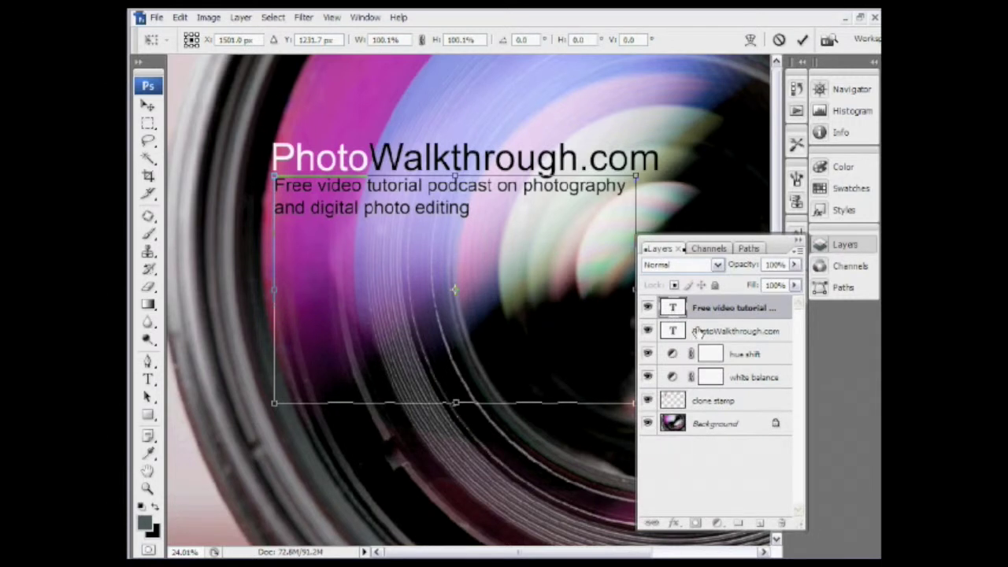
left_click(835, 245)
key("Return")
Shorten the paragraph's text box to just below its two lines and commit the text edit
left_click(823, 251)
double_click(672, 308)
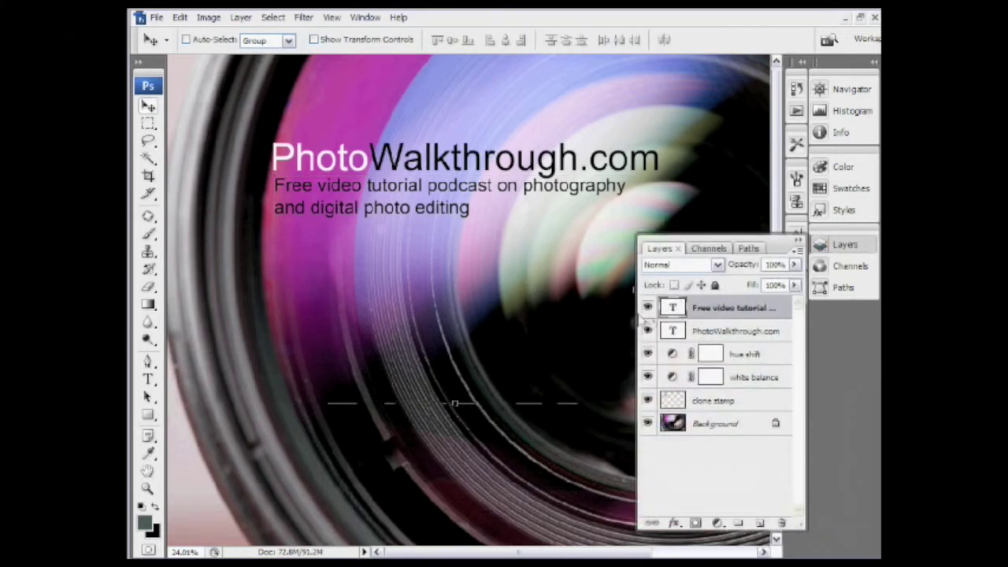
left_click(455, 400)
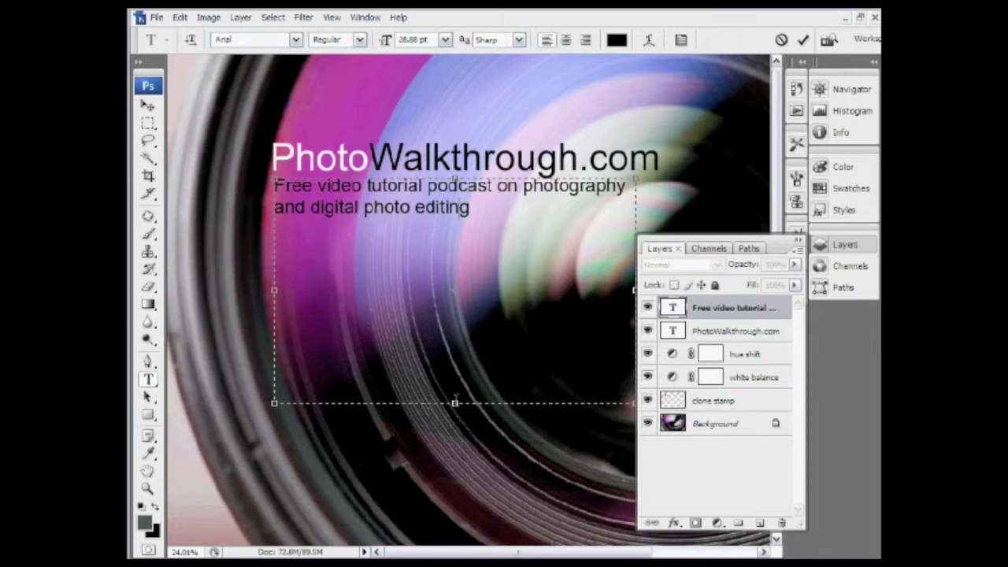
left_click_drag(455, 401, 455, 232)
left_click(700, 313)
key("v")
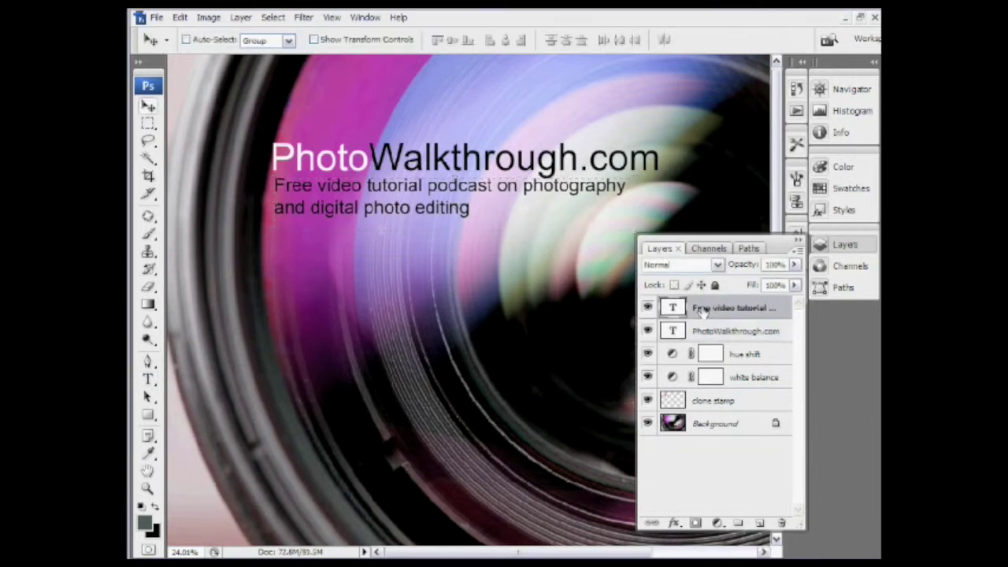
left_click(822, 245)
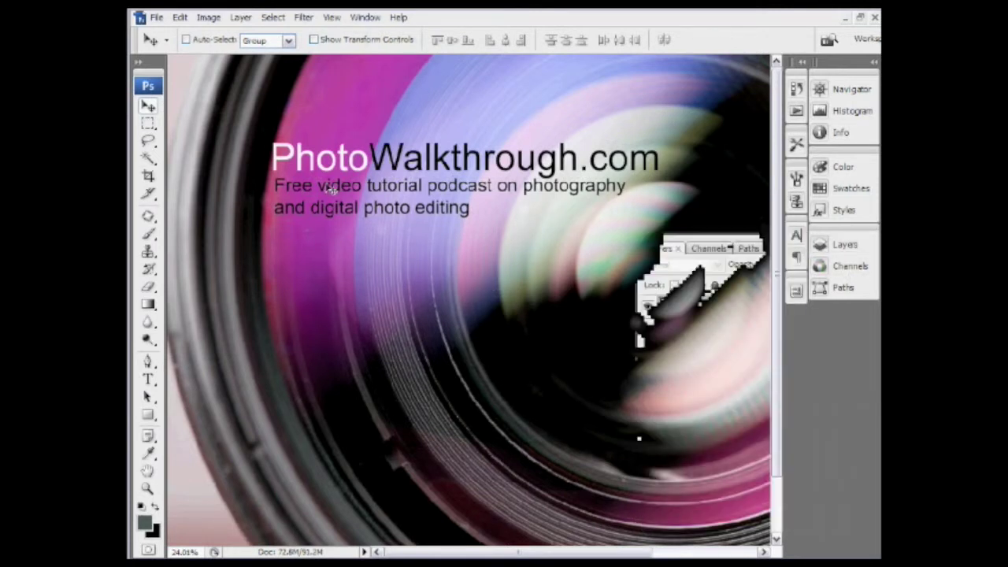
Scale the paragraph layer proportionally to 100.2% from its lower-left corner to align with the title, and apply the transform
left_click(823, 245)
key("ctrl+t")
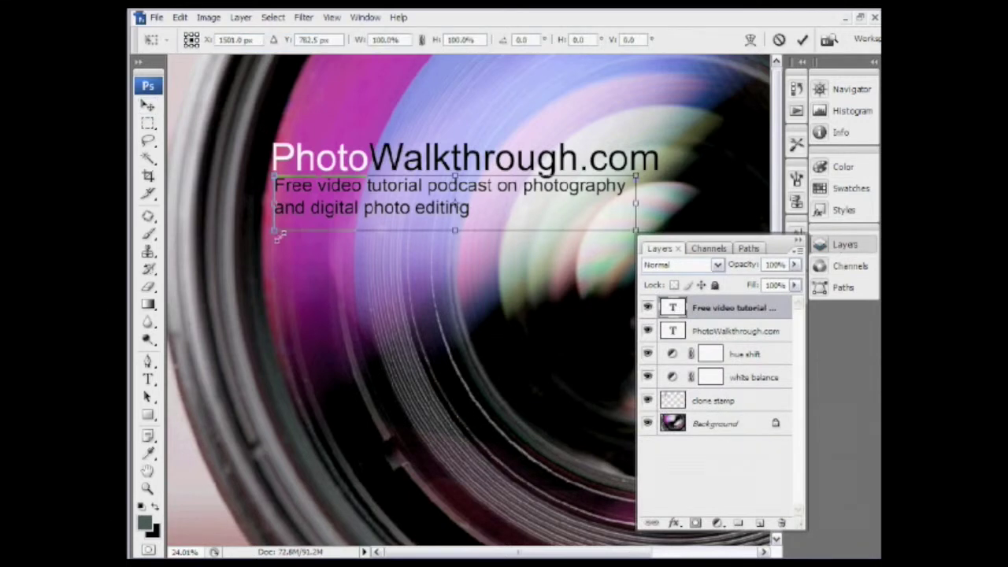
left_click_drag(268, 231, 272, 230)
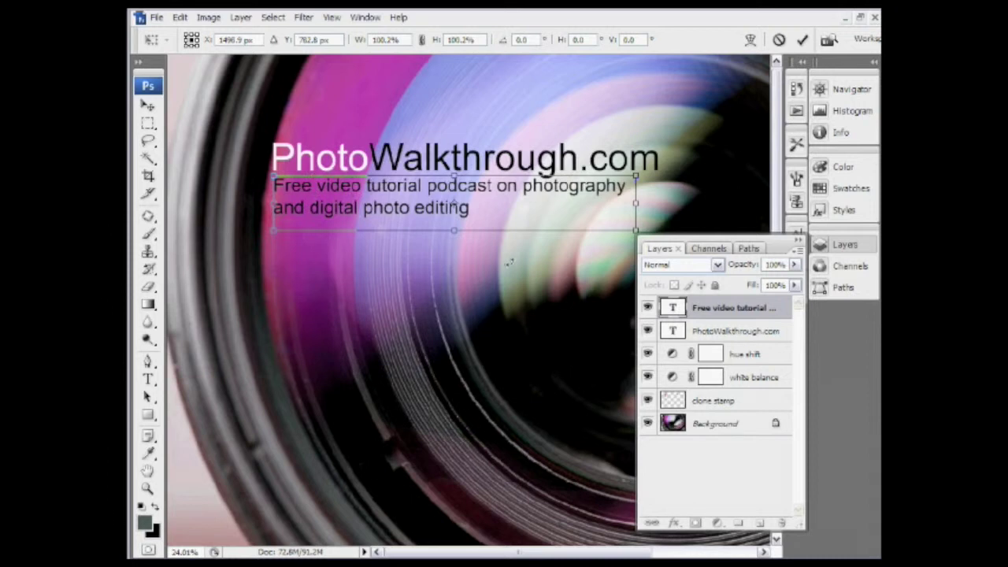
left_click(797, 239)
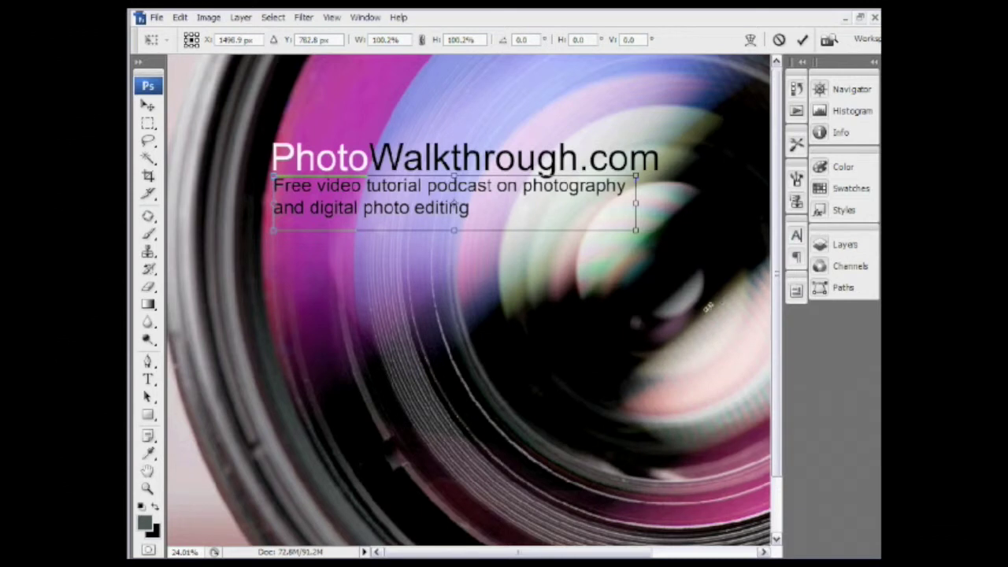
key("F7")
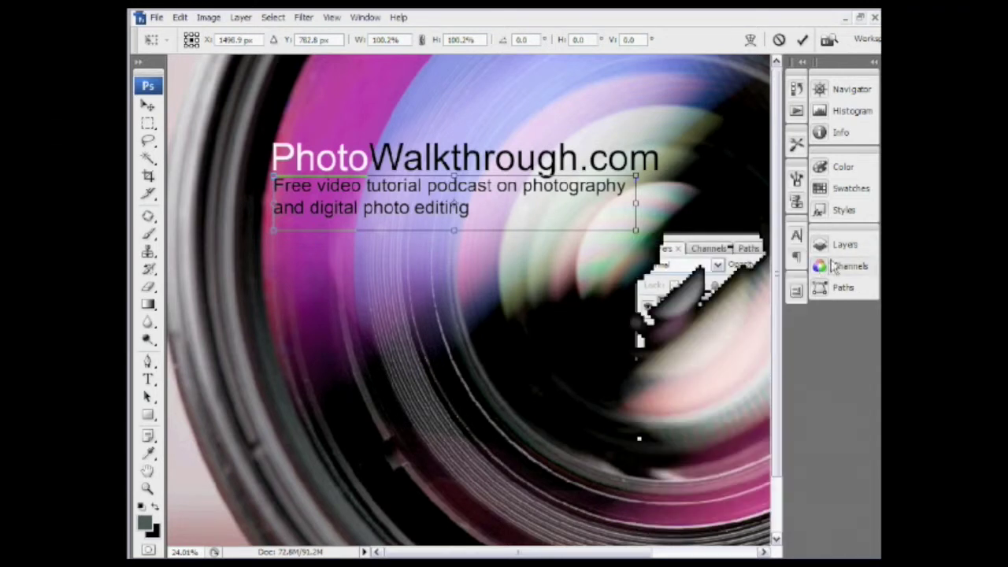
key("Return")
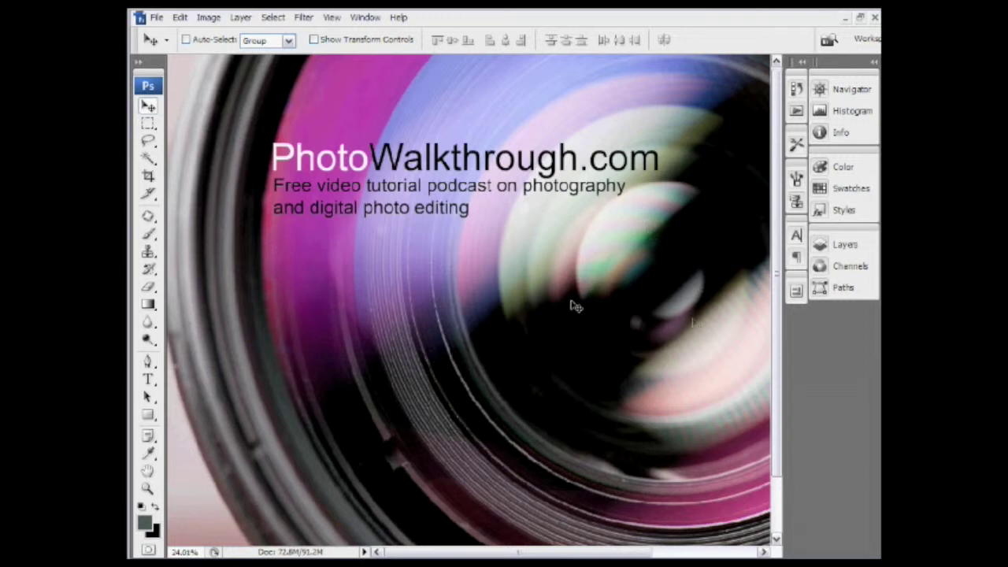
Close the finished document and save the changes to New PW Promo Shot-10-Edit.psd
scroll(583, 277, "down", 6)
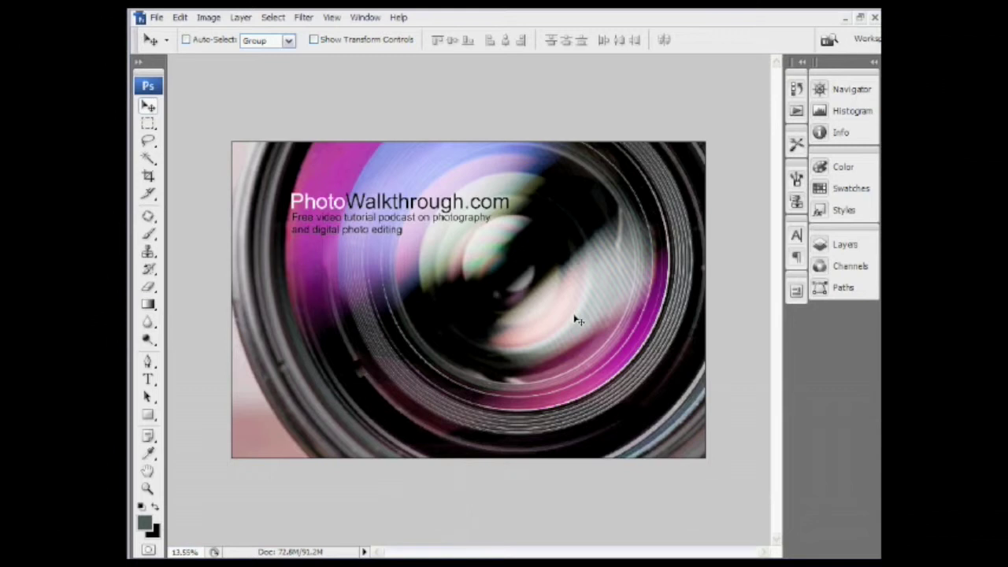
left_click(153, 19)
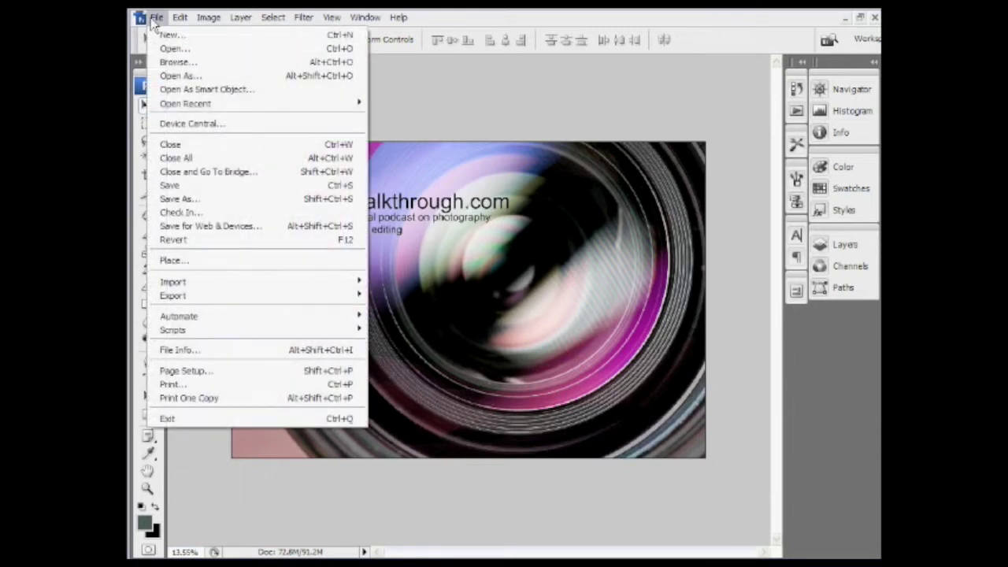
left_click(170, 144)
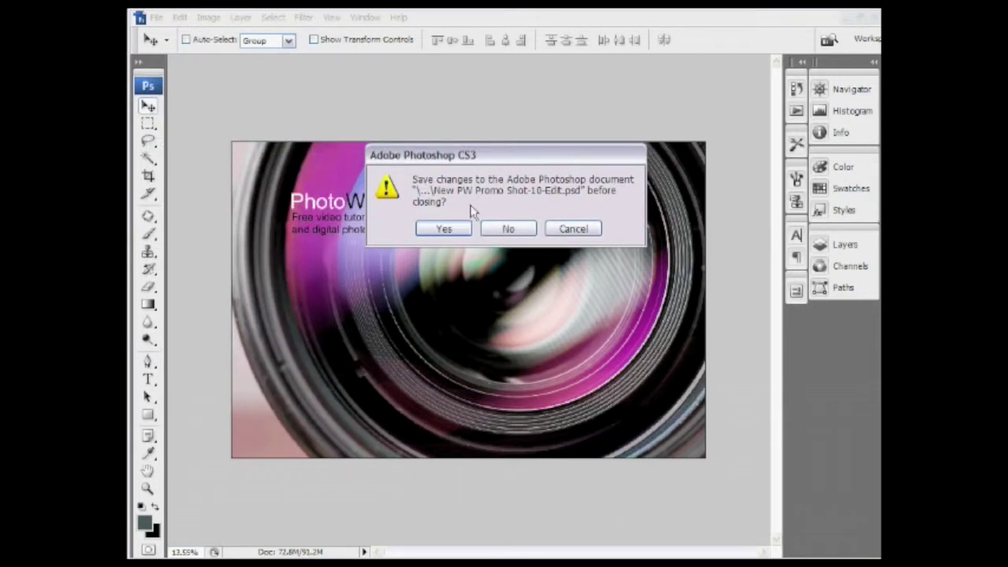
left_click(460, 228)
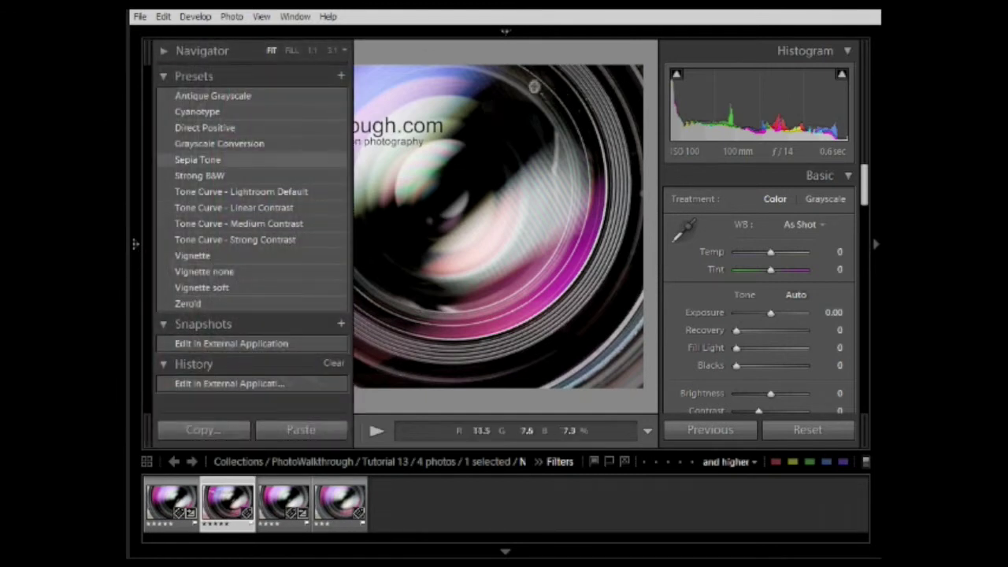
Switch to Lightroom's Library, look at the original DNG beside the edited PSD, and open the edited PSD in Loupe view
mouse_move(513, 34)
left_click(585, 67)
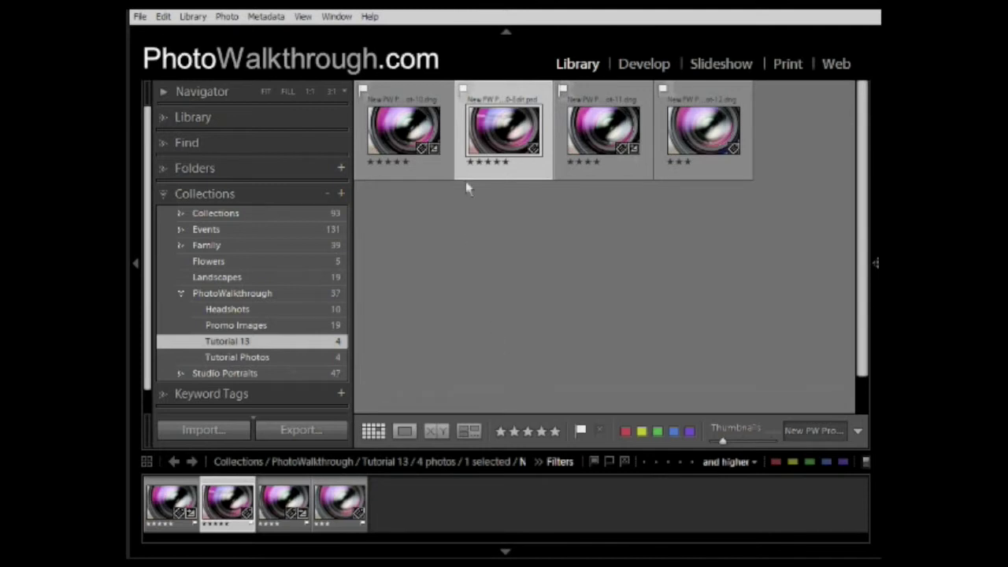
left_click(404, 139)
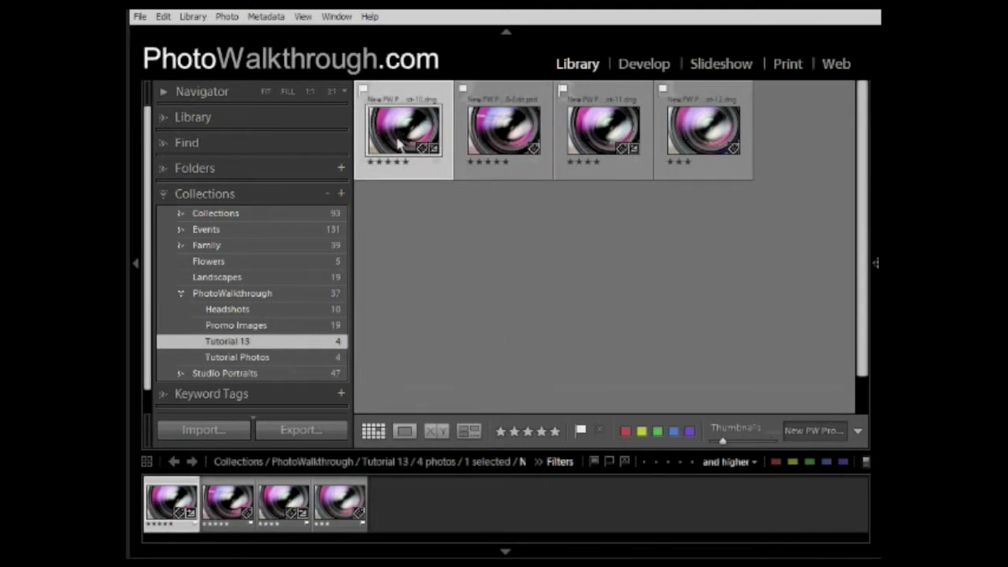
left_click(233, 502)
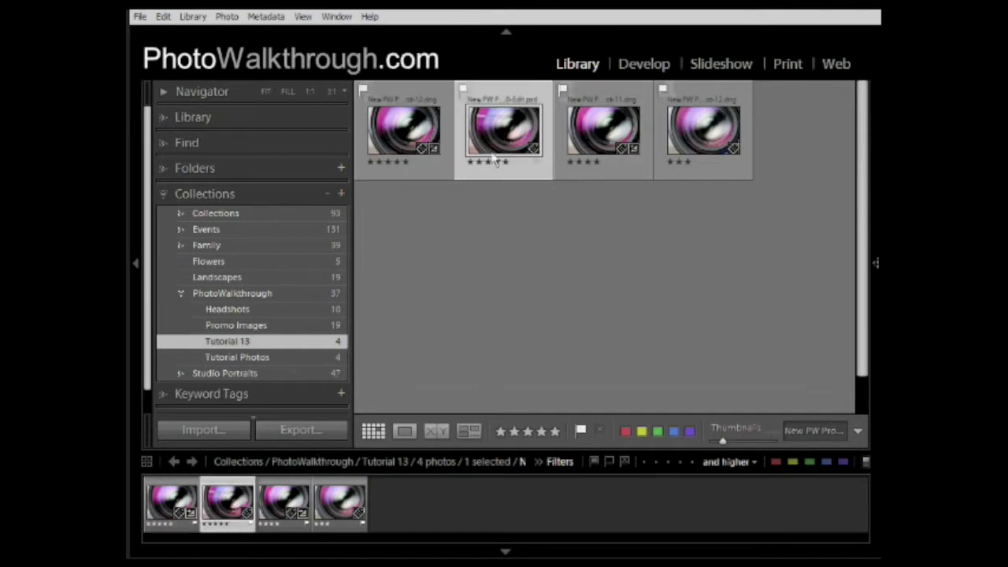
left_click(404, 431)
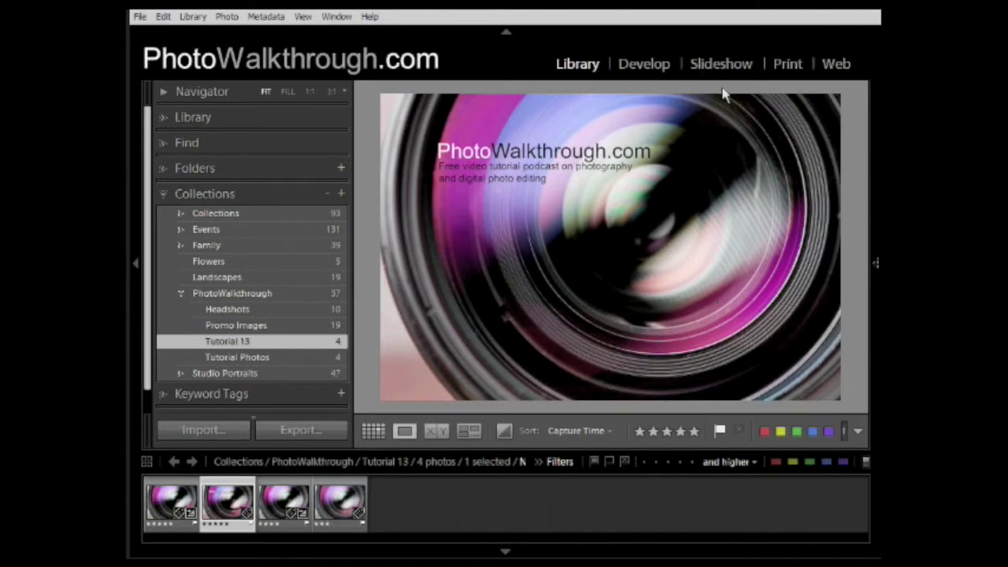
Crop the edited PSD in Develop at its original aspect ratio, tightening the frame around the lens, and apply the crop
left_click(650, 64)
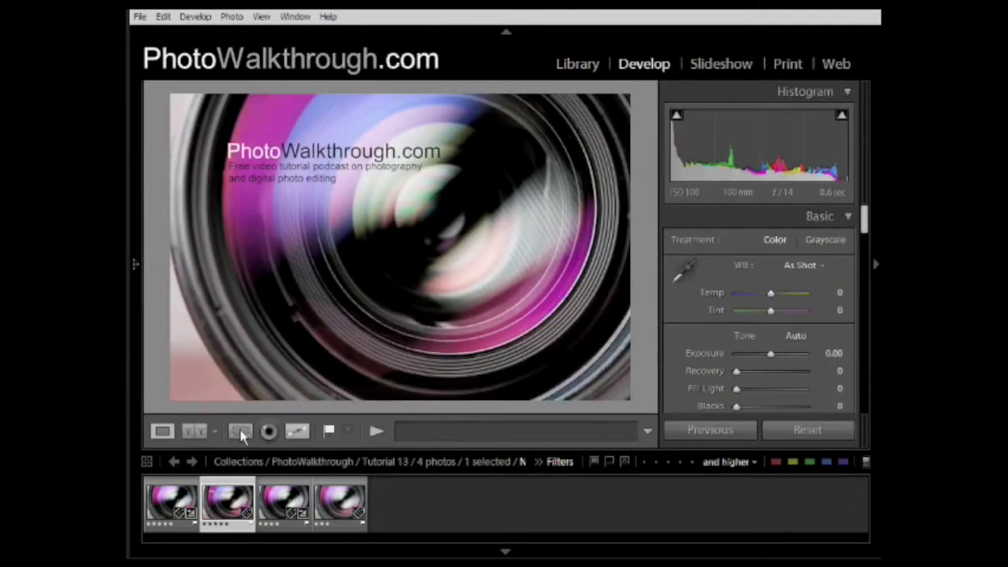
left_click(240, 433)
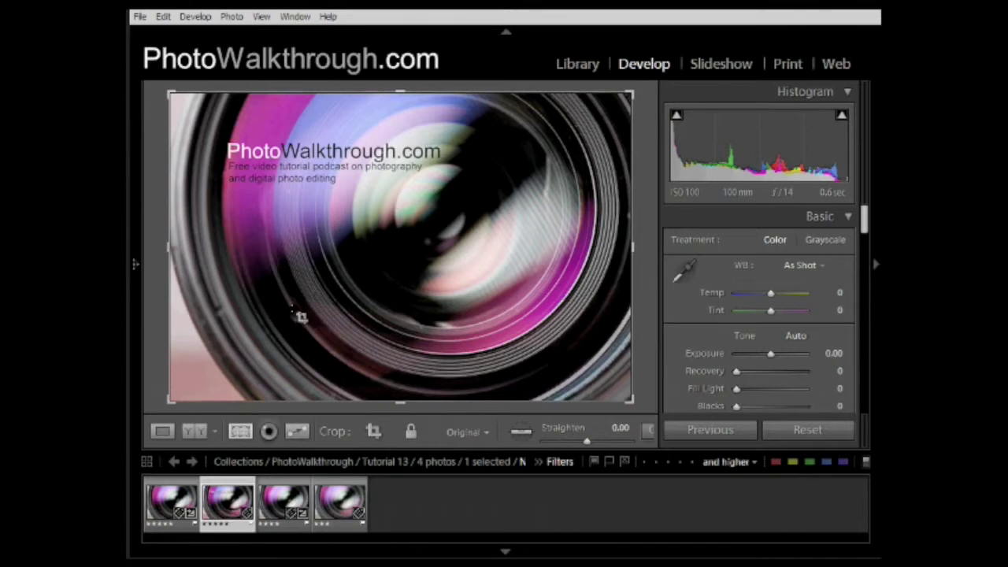
left_click_drag(169, 247, 190, 251)
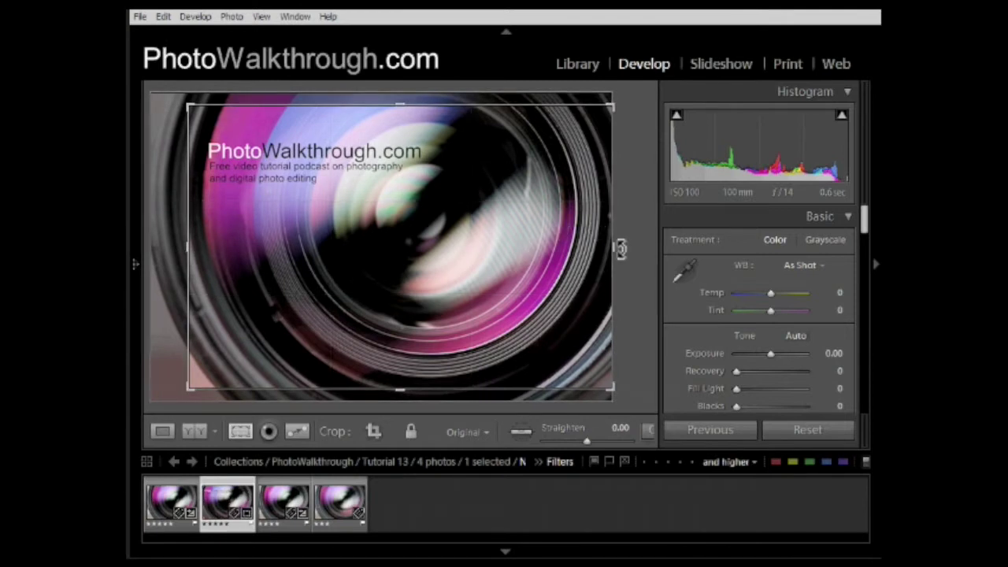
left_click_drag(614, 247, 607, 245)
mouse_move(402, 273)
left_mouse_down()
mouse_move(271, 280)
mouse_move(540, 239)
mouse_move(392, 299)
mouse_move(385, 284)
mouse_move(406, 282)
mouse_move(407, 268)
mouse_move(400, 283)
left_mouse_up()
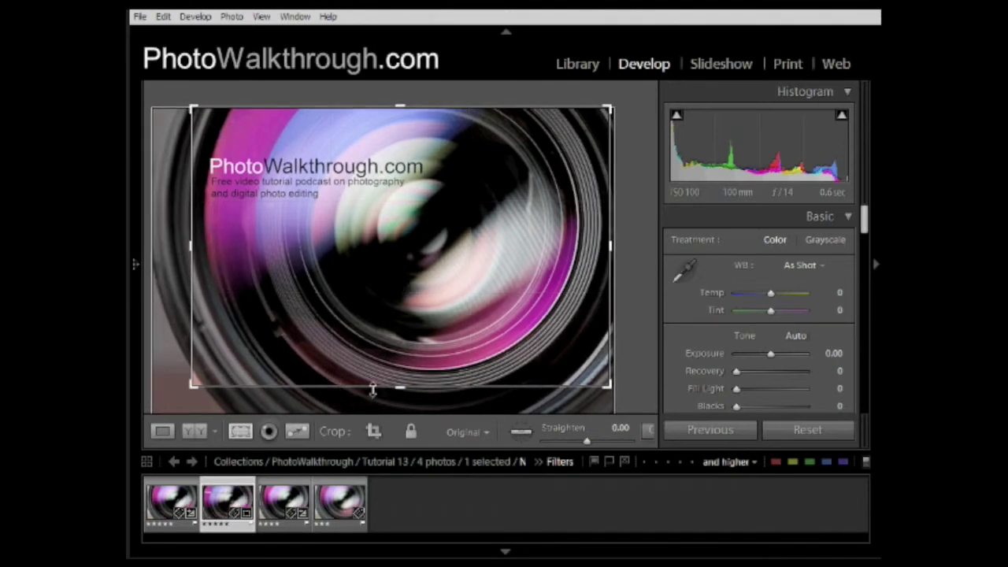
left_click_drag(397, 385, 393, 384)
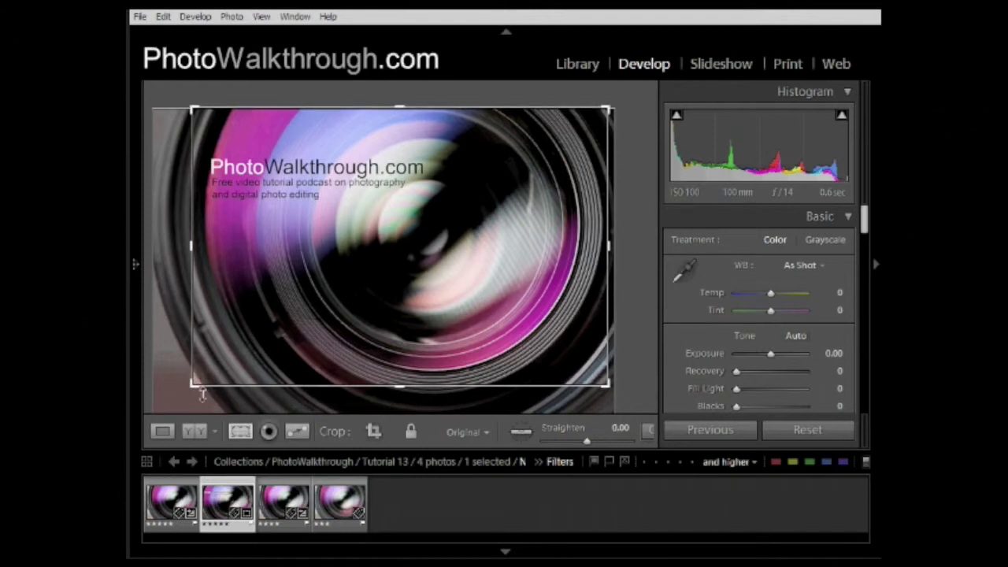
left_click_drag(398, 385, 400, 382)
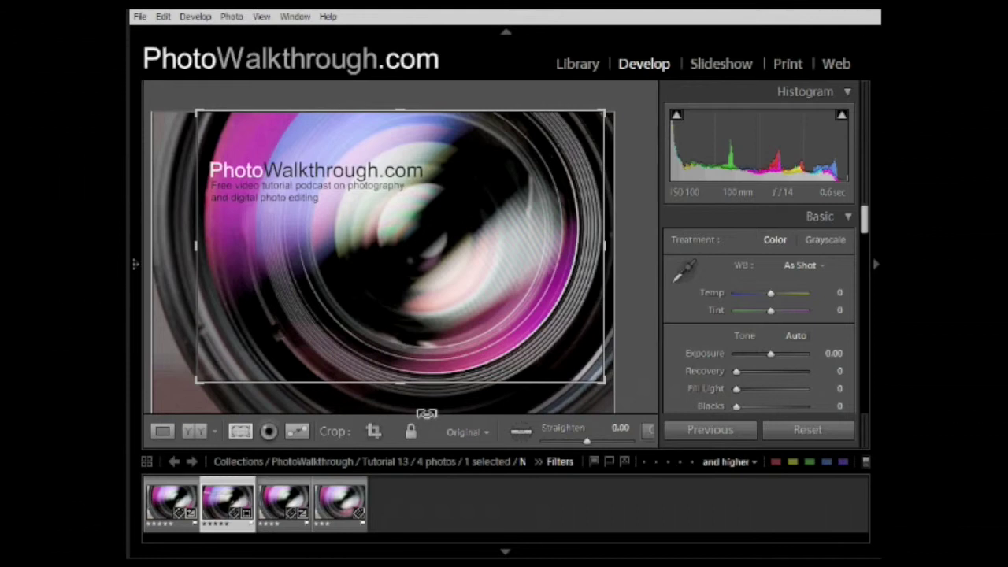
key("r")
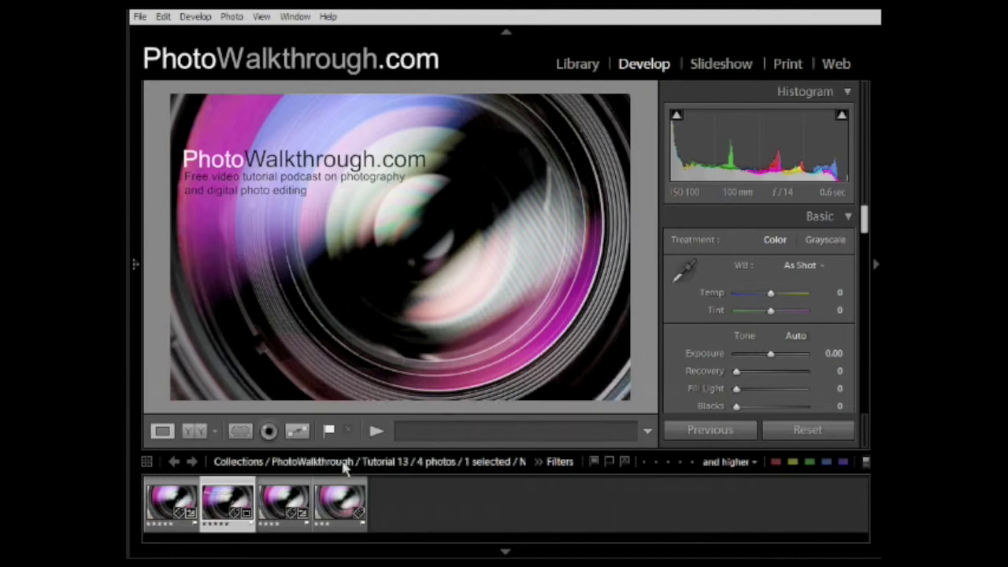
Reopen the crop and enlarge the frame at the original aspect ratio to take in more of the lens
left_click(240, 431)
left_click_drag(400, 411, 400, 396)
left_click_drag(441, 365, 396, 396)
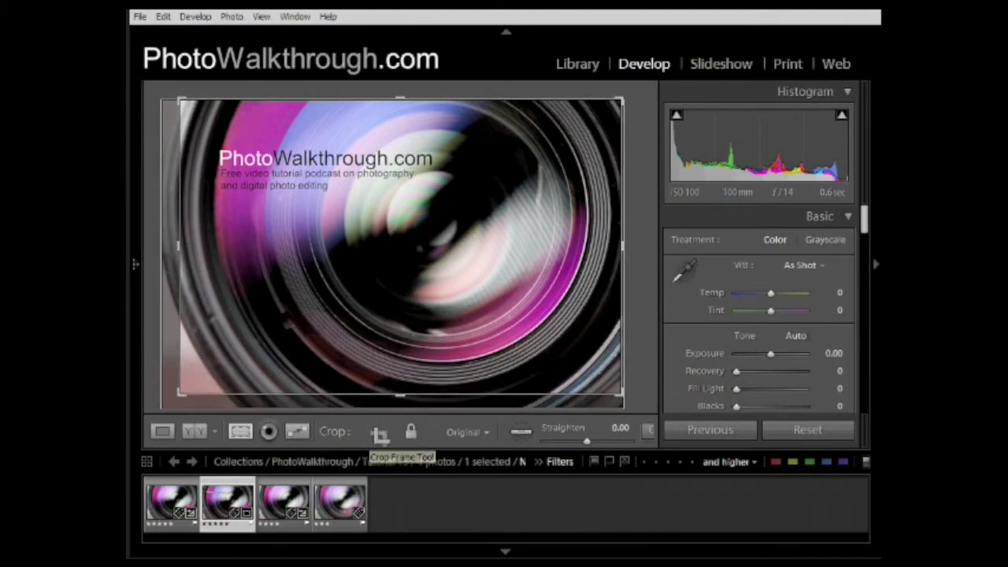
Unlock the crop's aspect ratio, trim the frame's left, lower and right edges independently, and apply the custom crop
left_click(409, 433)
mouse_move(179, 252)
left_mouse_down()
mouse_move(194, 250)
mouse_move(161, 247)
mouse_move(224, 269)
mouse_move(349, 270)
mouse_move(192, 259)
mouse_move(215, 281)
mouse_move(192, 260)
mouse_move(250, 254)
mouse_move(198, 243)
mouse_move(207, 239)
mouse_move(214, 242)
mouse_move(189, 245)
mouse_move(192, 254)
left_mouse_up()
left_click(408, 433)
left_click(410, 433)
left_click_drag(396, 394, 396, 389)
left_click_drag(612, 247, 609, 248)
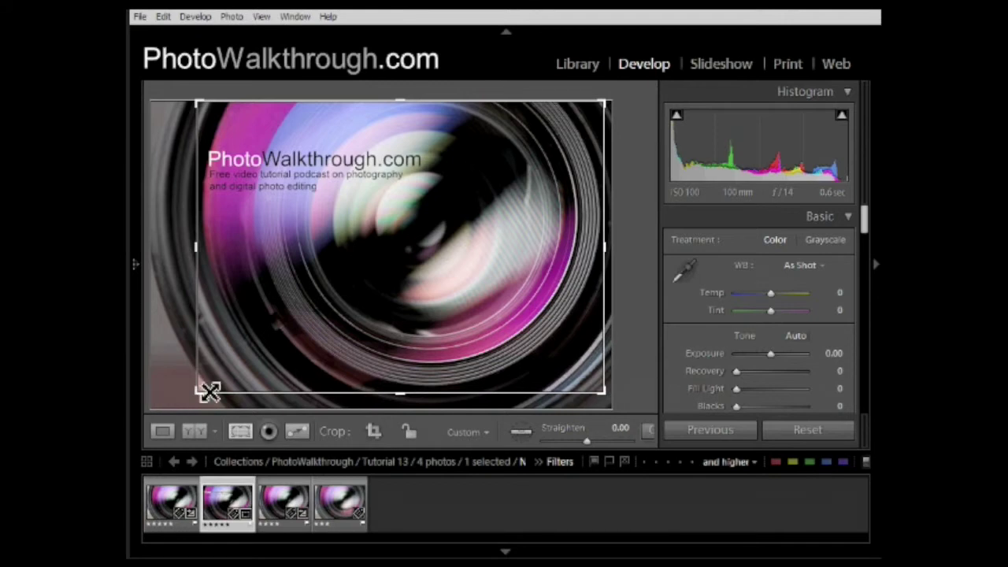
key("Return")
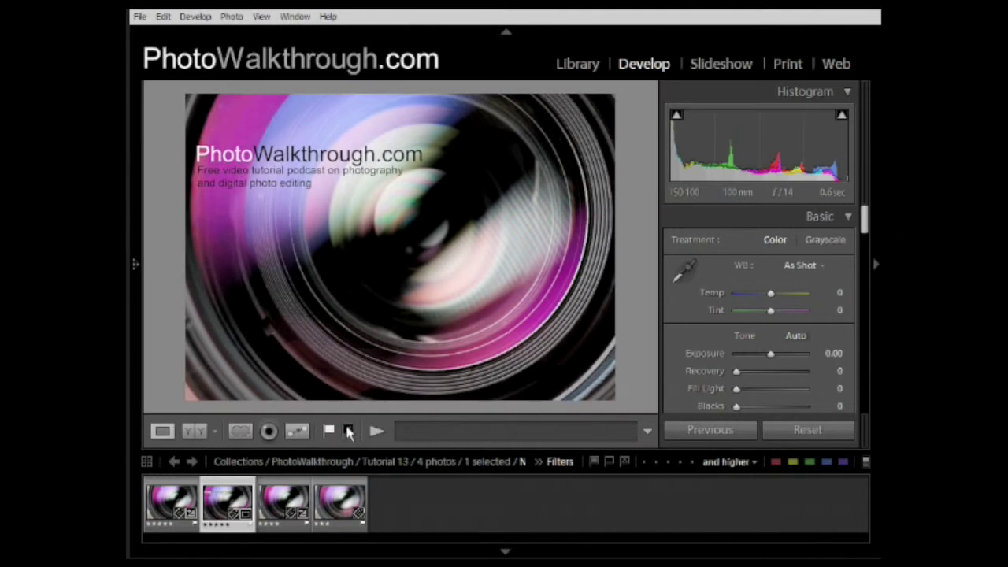
Reduce the custom crop's height to a wider format without changing its width, and apply it
left_click(240, 431)
left_click_drag(398, 396, 398, 380)
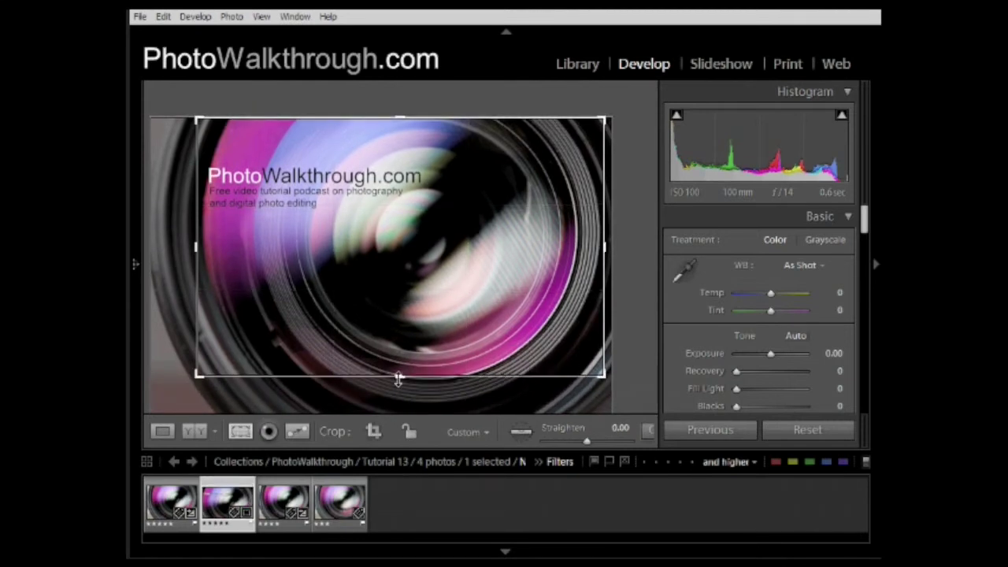
left_click_drag(398, 378, 398, 391)
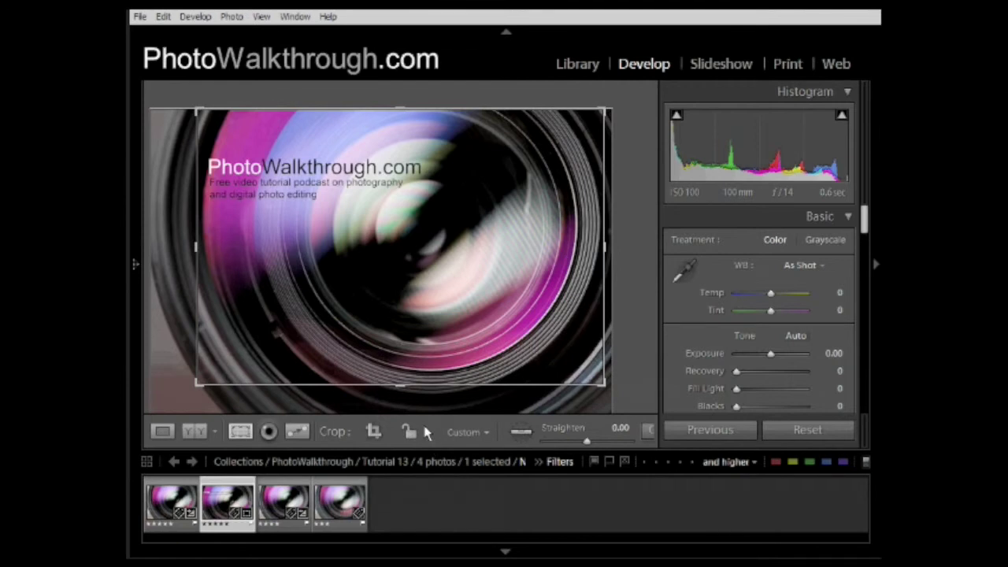
left_click_drag(399, 385, 397, 372)
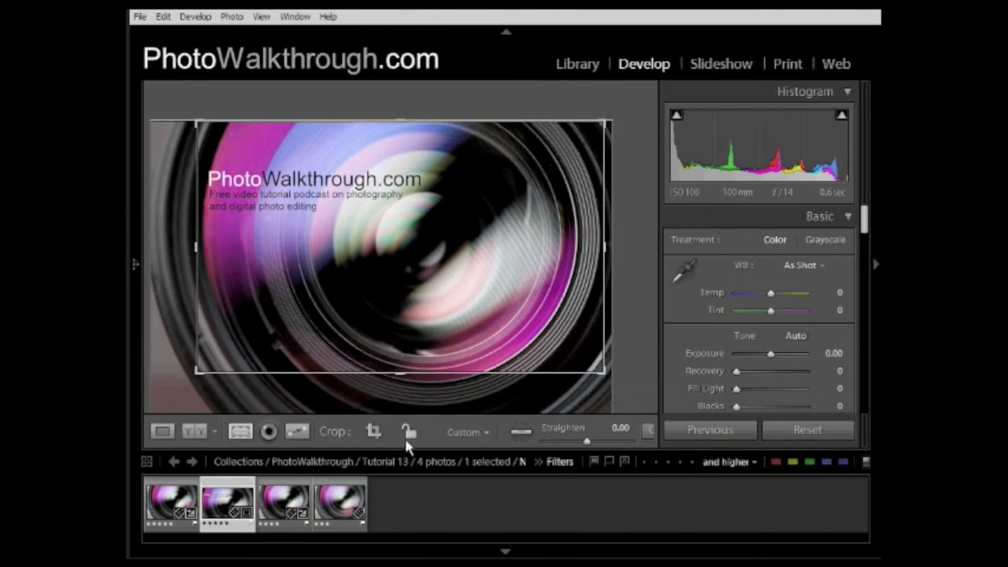
key("Return")
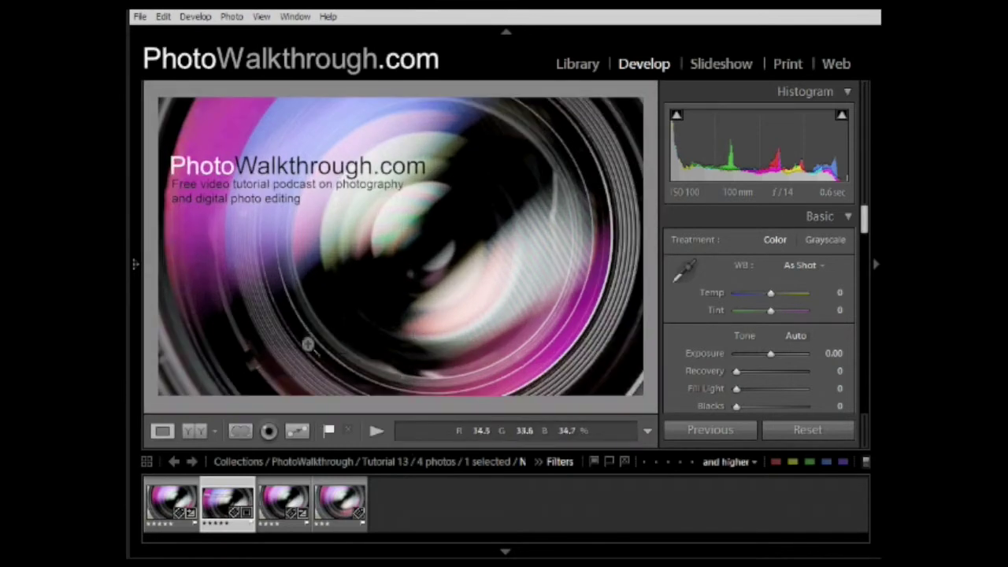
Return to the Library grid and create a virtual copy of the cropped New PW Promo Shot-10-Edit.psd
left_click(583, 65)
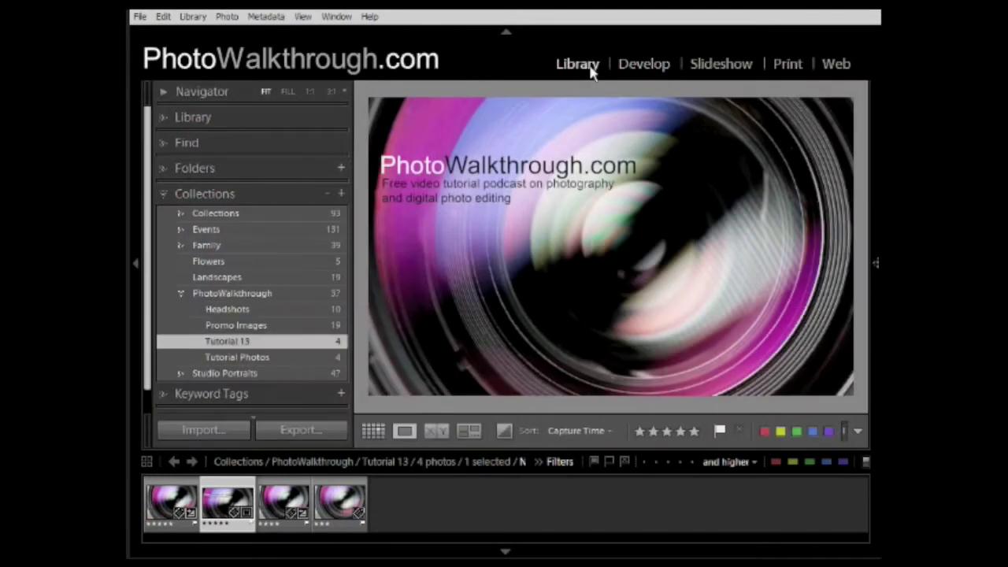
left_click(373, 432)
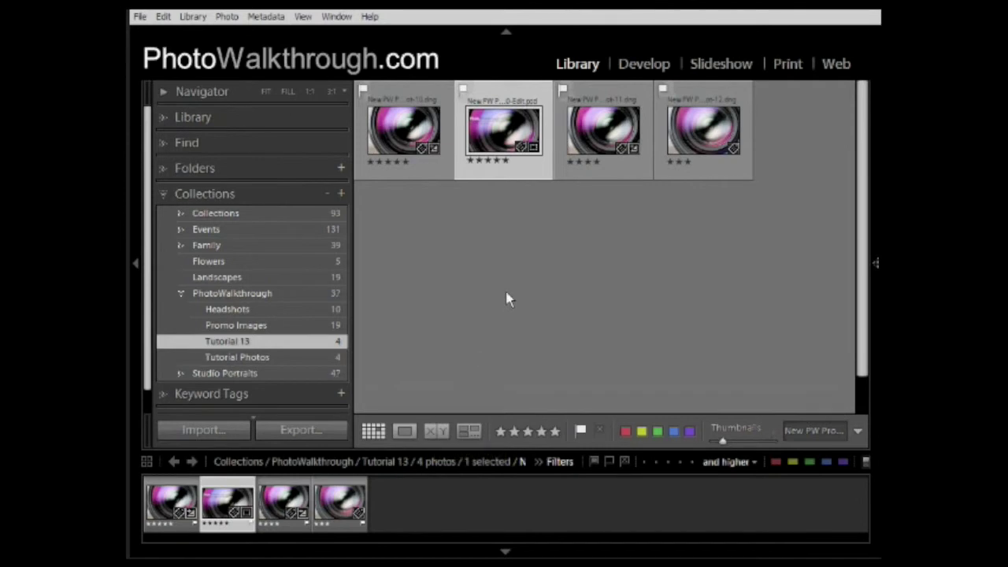
key("shift+f")
right_click(497, 132)
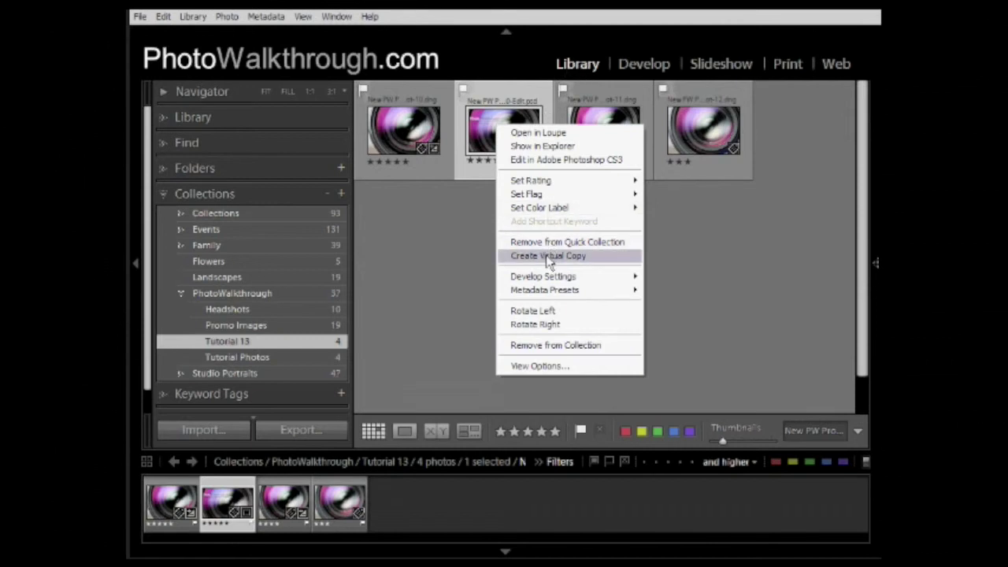
left_click(548, 258)
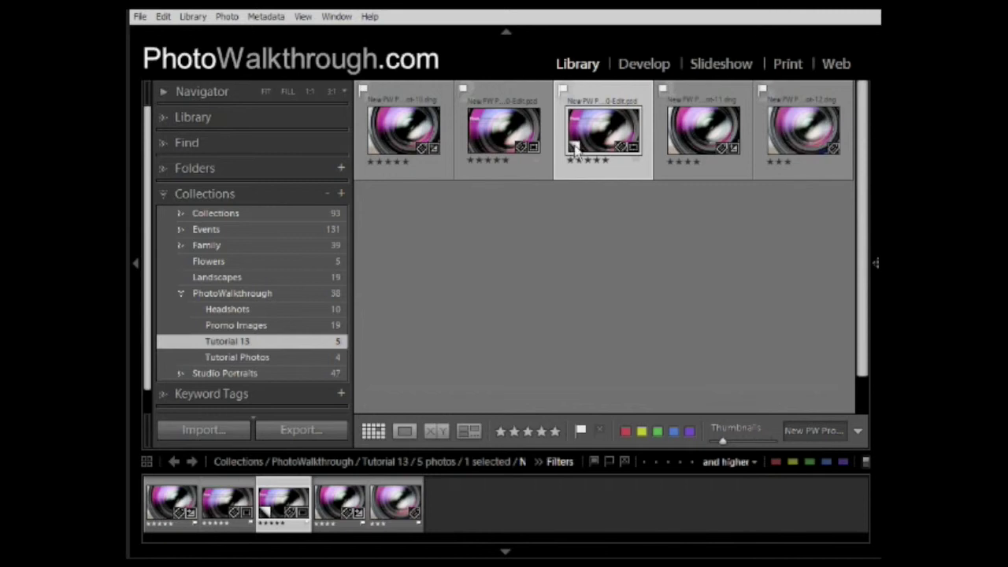
Crop the virtual copy into a thin horizontal banner around the title and paragraph text, keeping its full width, and apply it
left_click(645, 63)
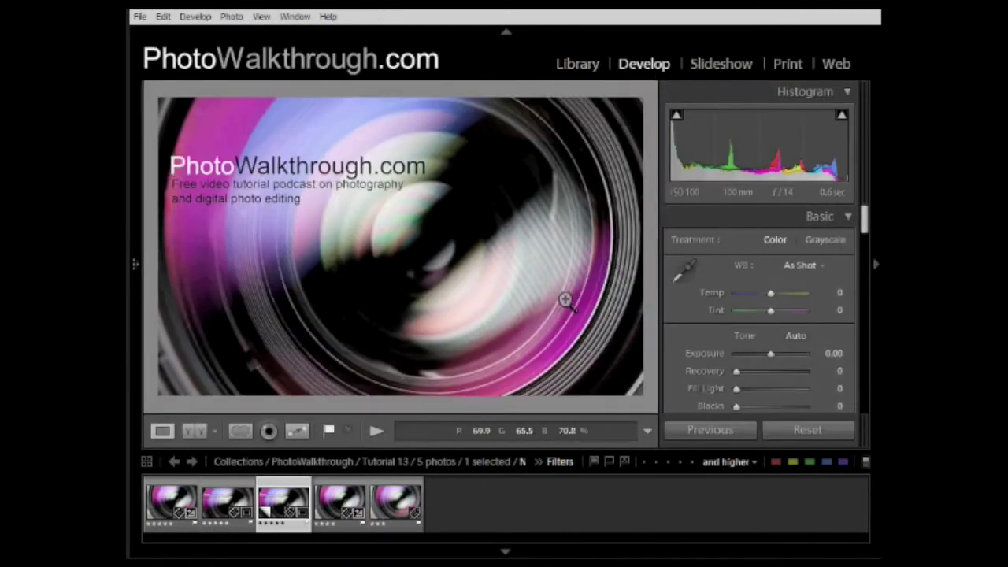
left_click(241, 430)
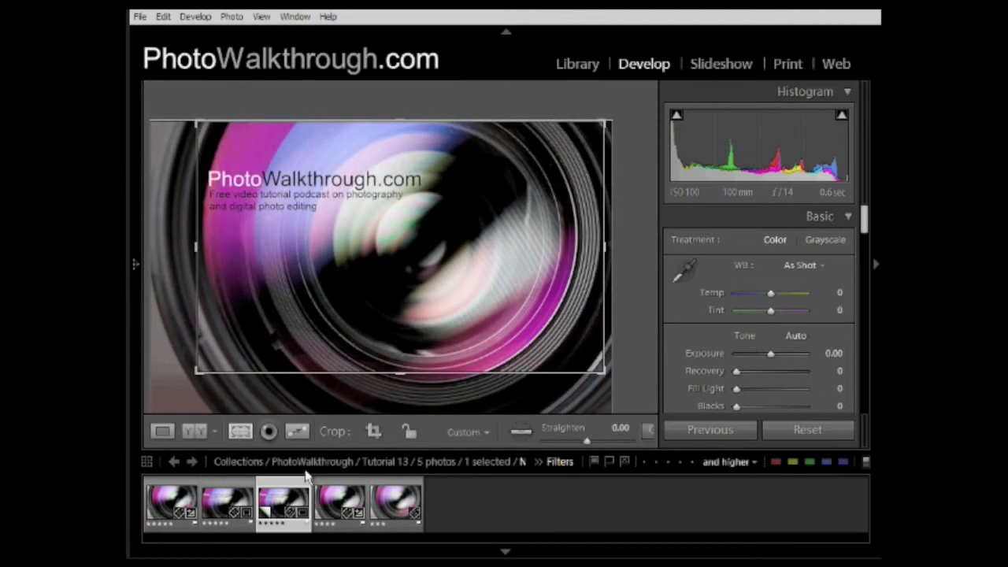
left_click_drag(404, 372, 411, 329)
left_click_drag(425, 282, 420, 243)
left_click_drag(399, 162, 399, 171)
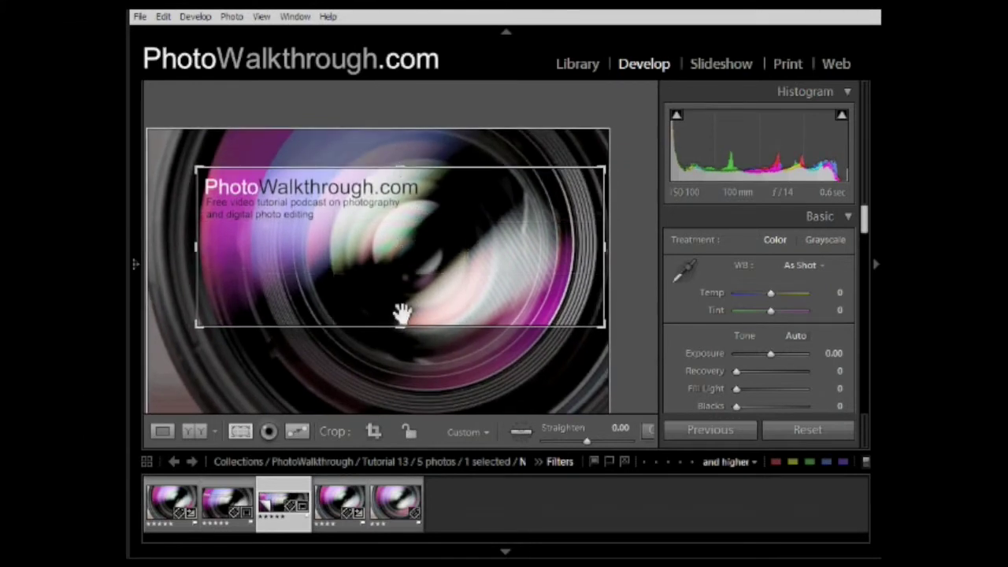
left_click_drag(401, 325, 391, 276)
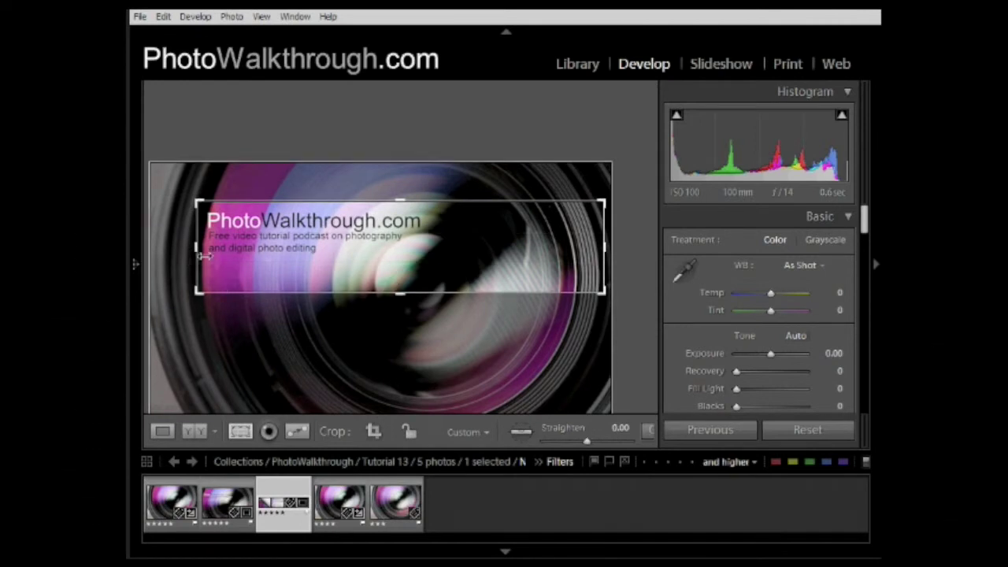
left_click_drag(495, 278, 492, 279)
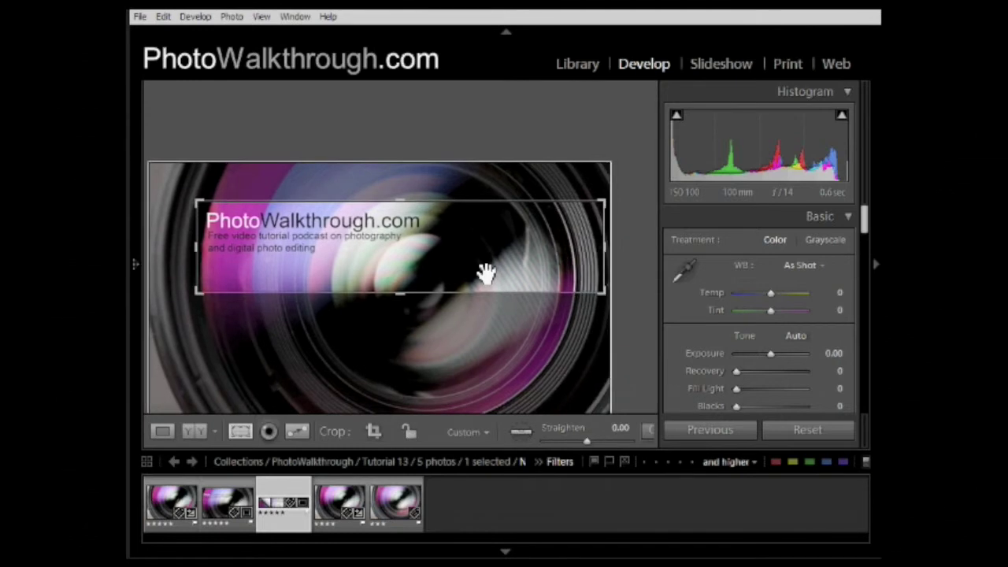
key("Return")
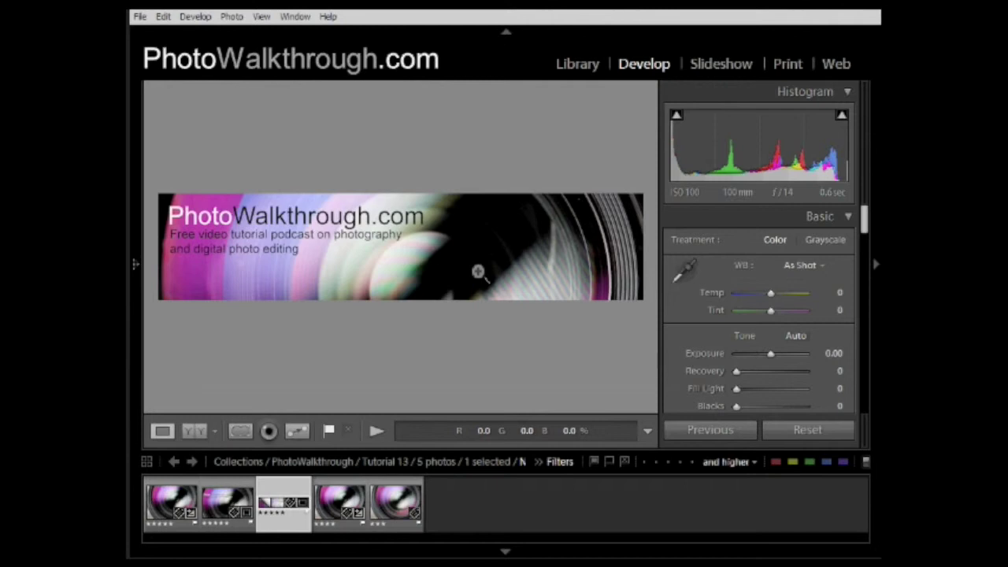
Inspect the banner copy's crop frame without changing it, and compare the banner copy with the original edited photo
left_click(241, 435)
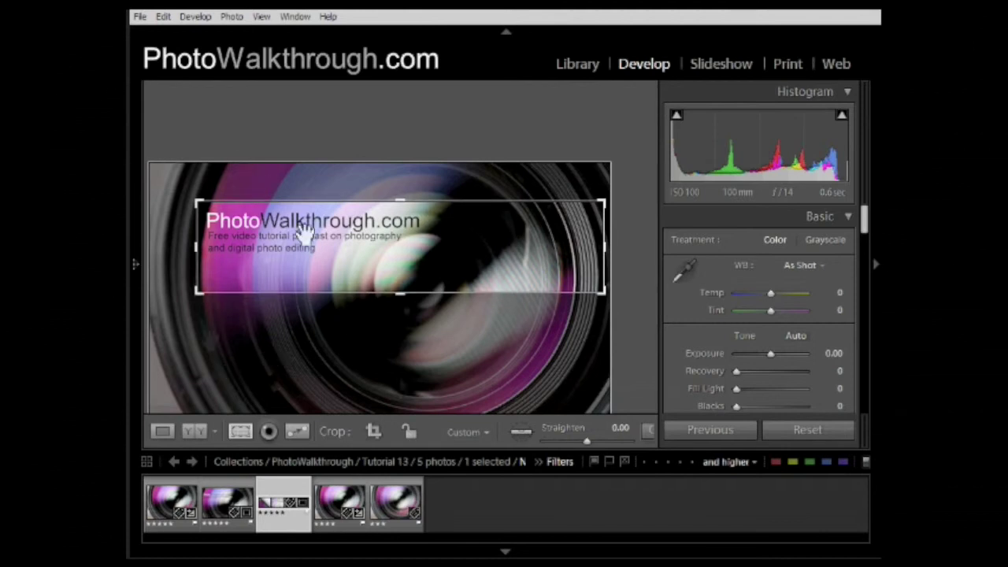
left_click(240, 431)
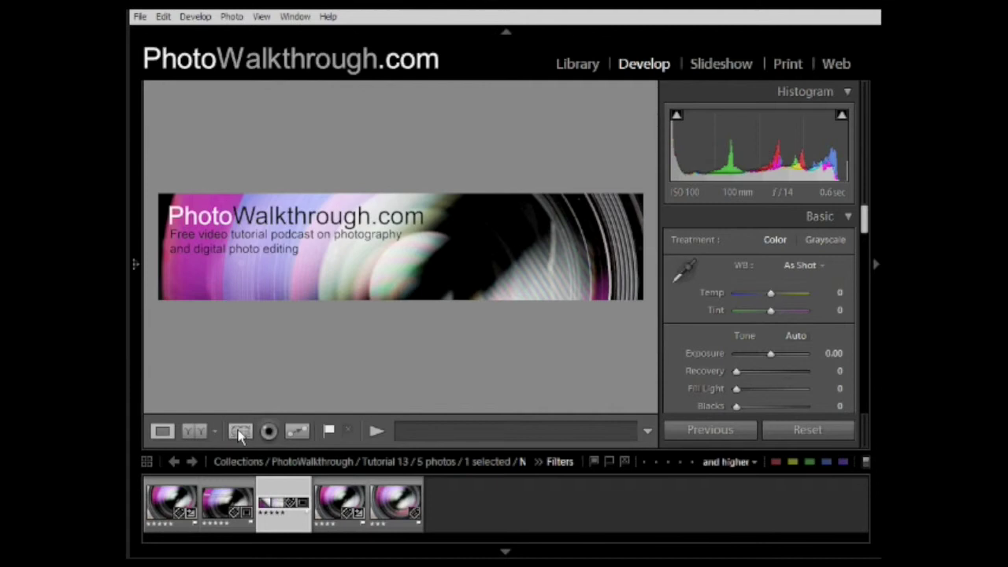
left_click(218, 510)
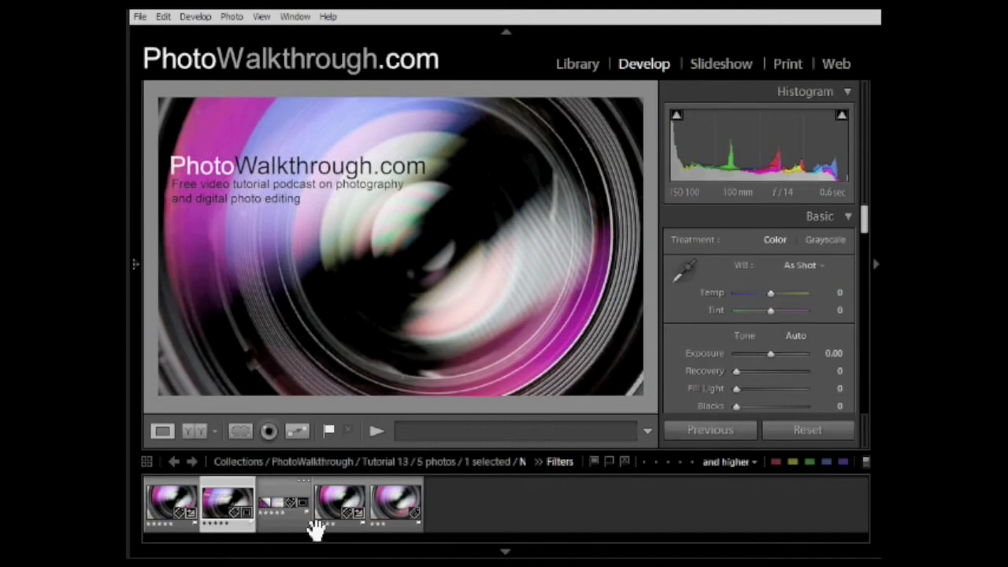
left_click(283, 505)
left_click(234, 507)
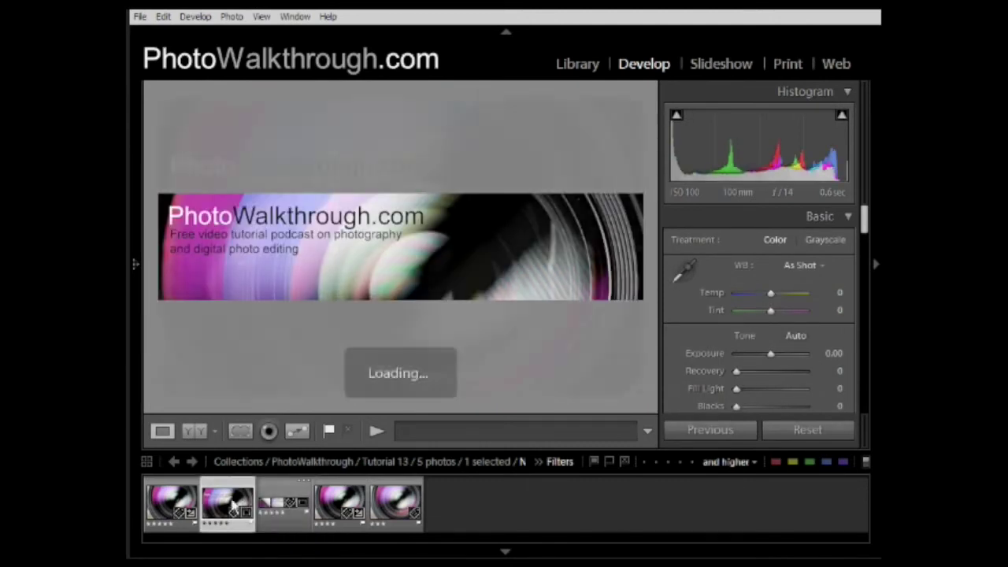
left_click(271, 504)
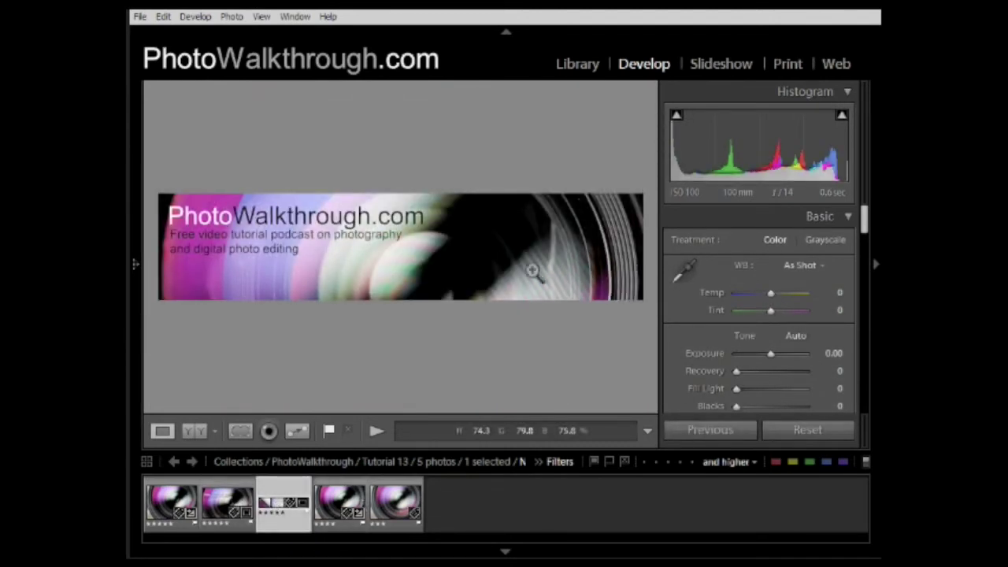
Return to the Library grid and create another virtual copy of the original edited PSD
left_click(595, 62)
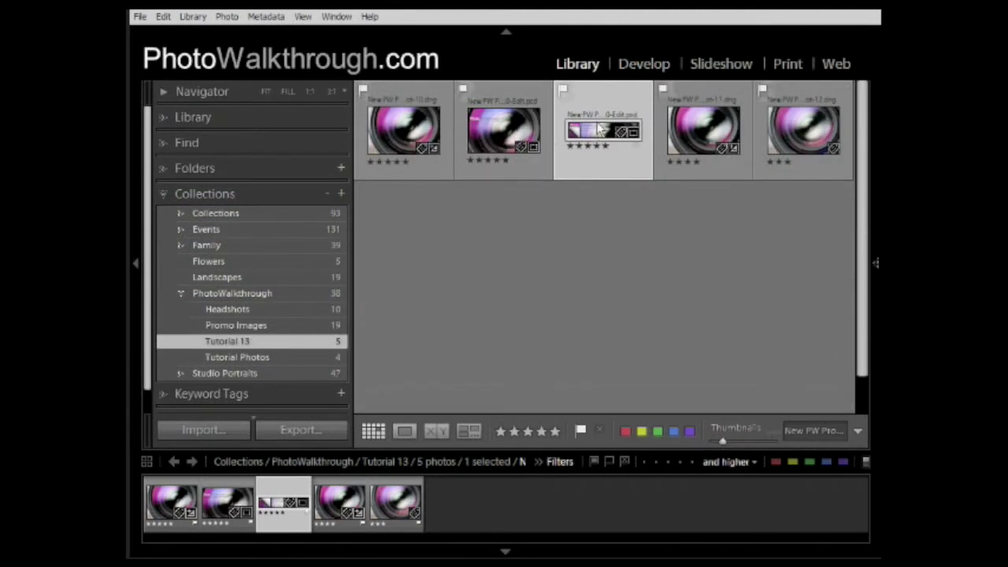
left_click(490, 130)
right_click(492, 133)
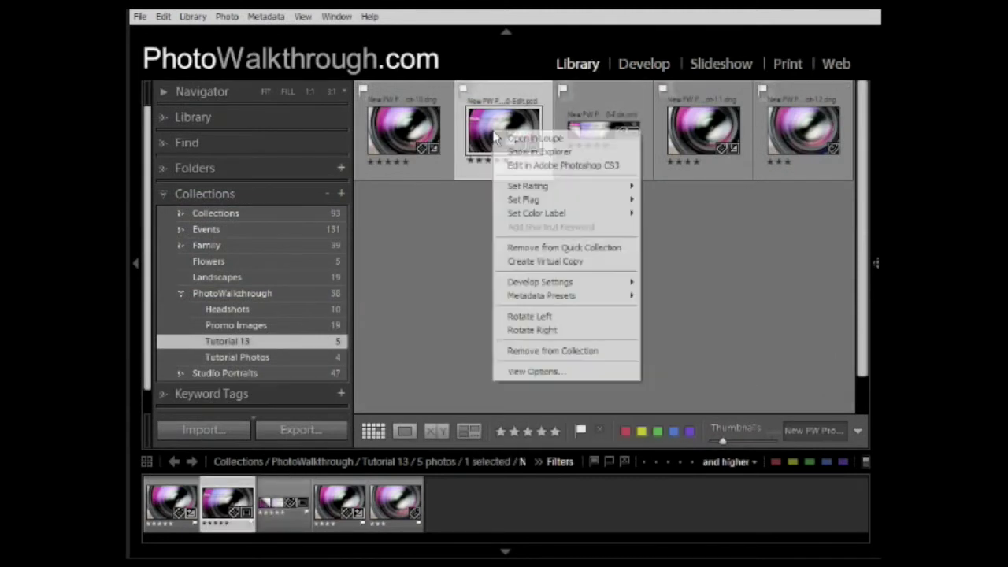
left_click(563, 264)
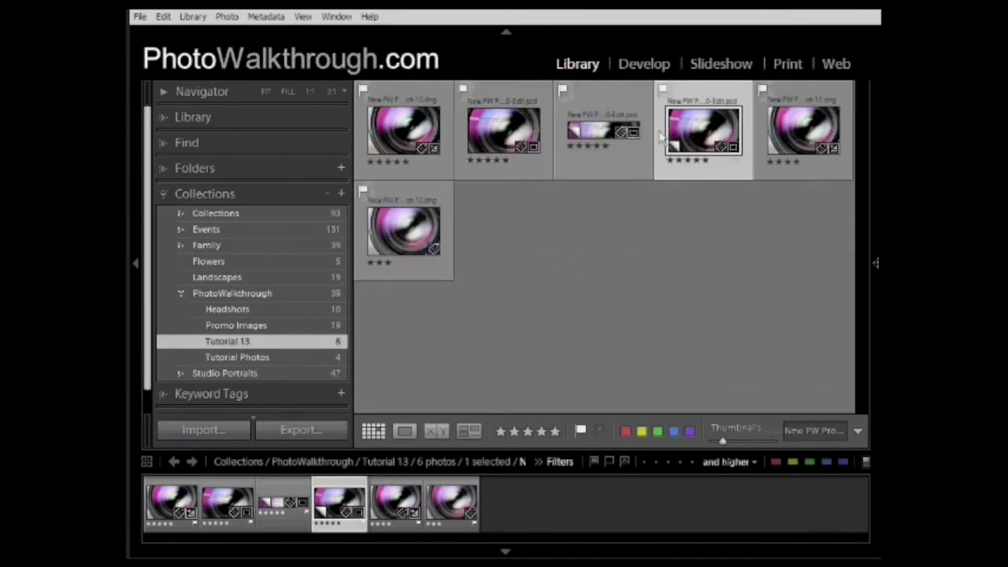
Open the new virtual copy's crop in Develop and set its aspect ratio to 1 x 1
left_click(638, 63)
left_click(240, 431)
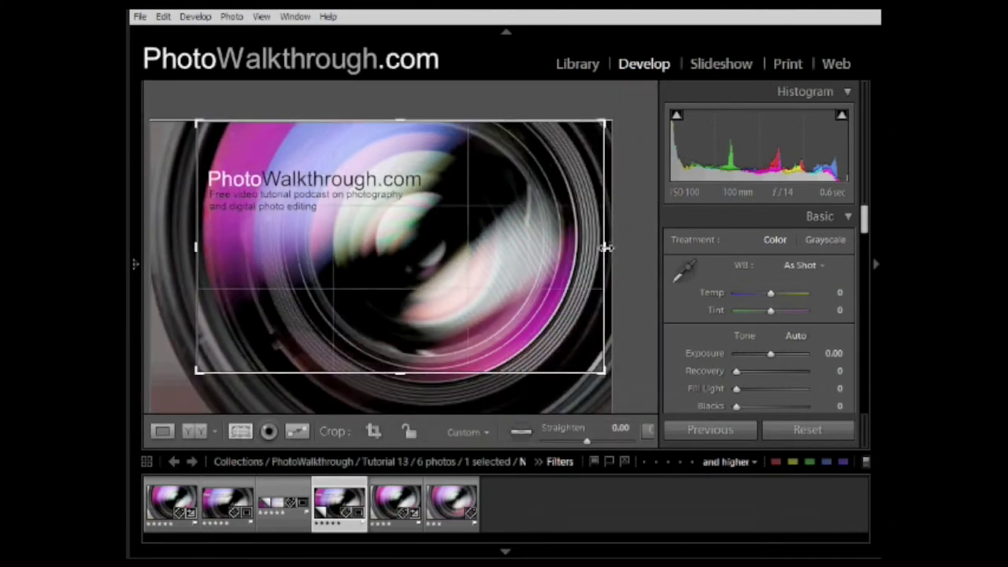
left_click_drag(607, 247, 569, 247)
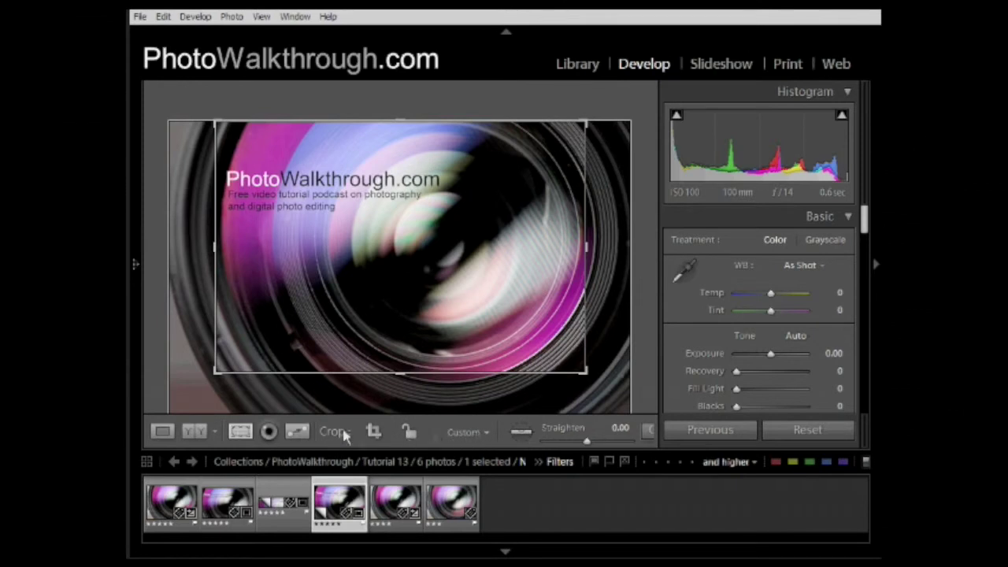
left_click(484, 432)
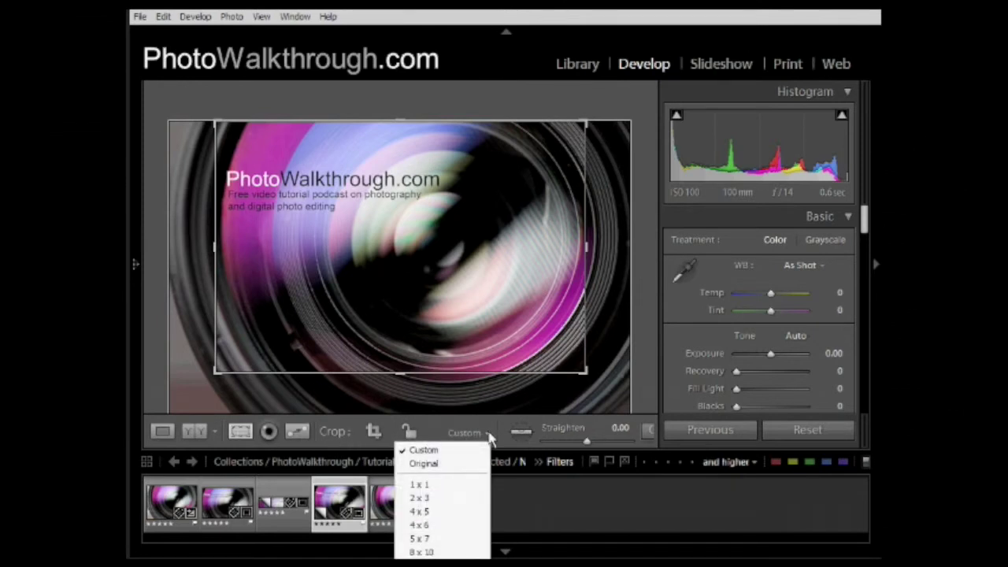
left_click(443, 485)
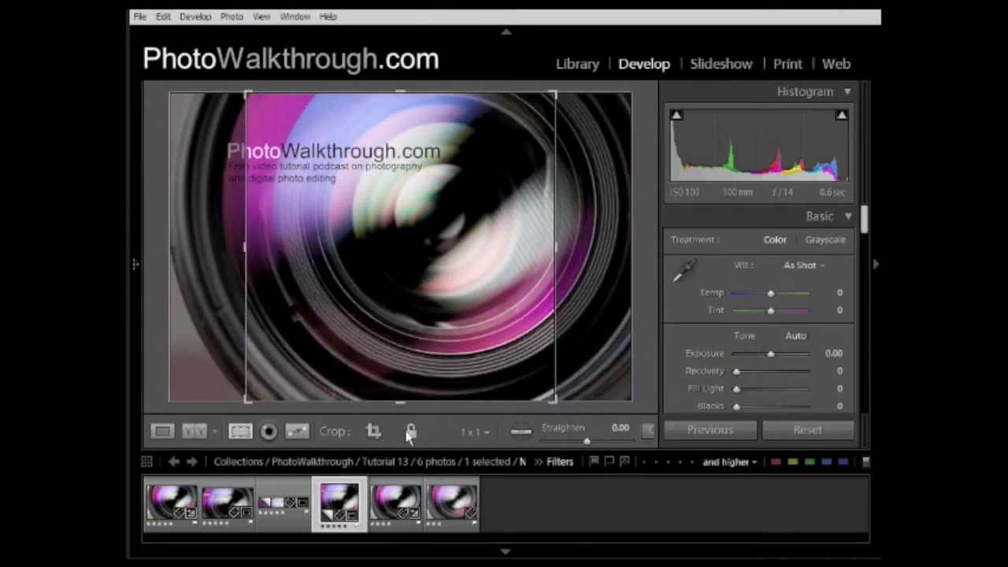
Shrink and reposition the square crop to fit the full text and the lens's left part, apply it, and return to the Library
left_click_drag(555, 403, 547, 391)
left_click_drag(432, 338, 460, 340)
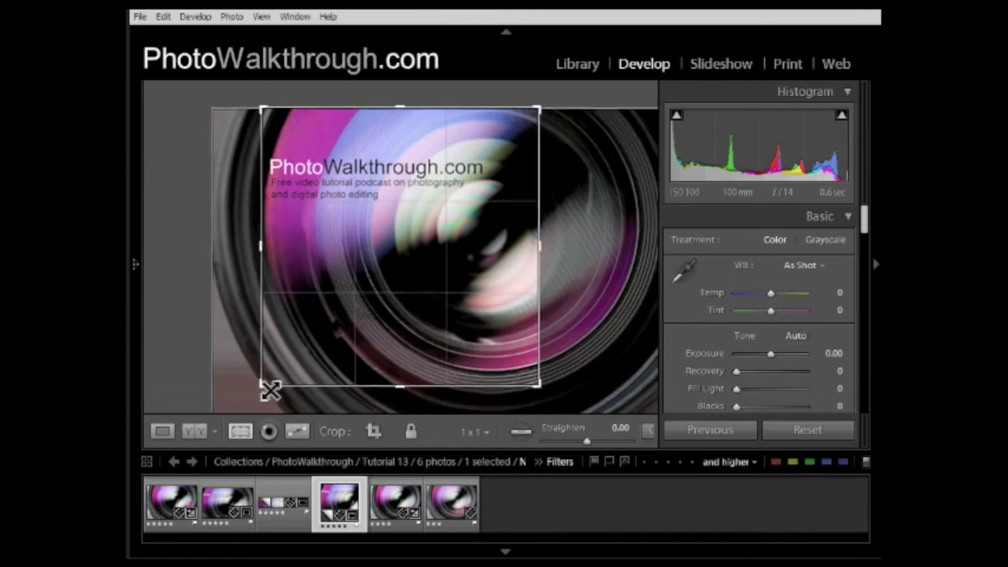
left_click_drag(265, 387, 272, 390)
left_click_drag(370, 311, 387, 337)
left_click_drag(538, 383, 530, 379)
left_click_drag(533, 379, 546, 386)
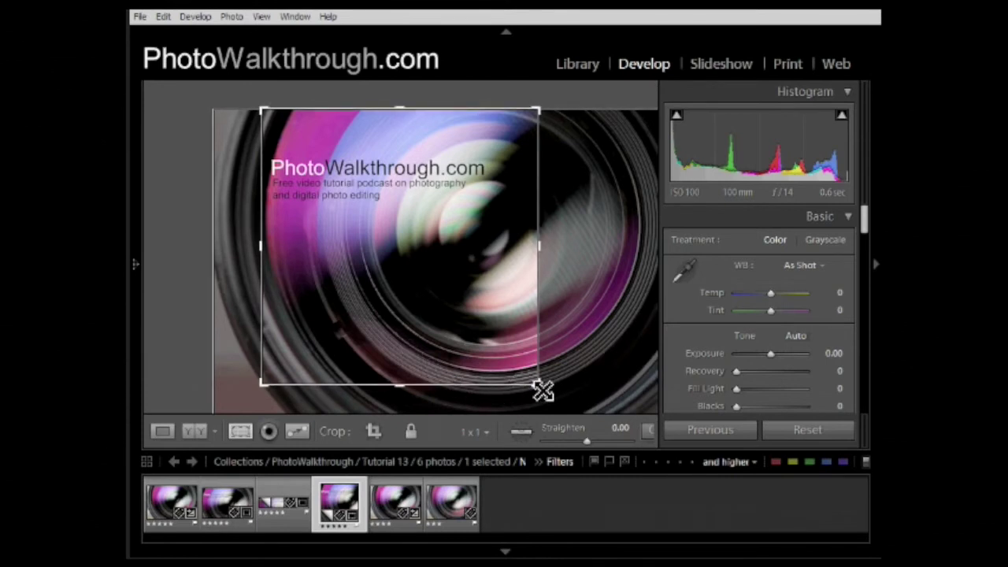
left_click_drag(543, 390, 529, 377)
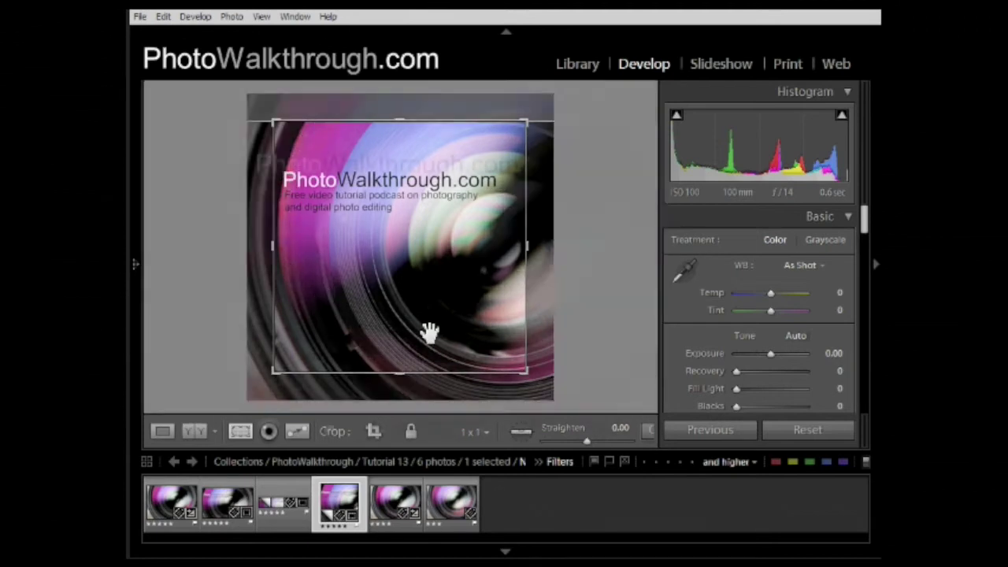
key("r")
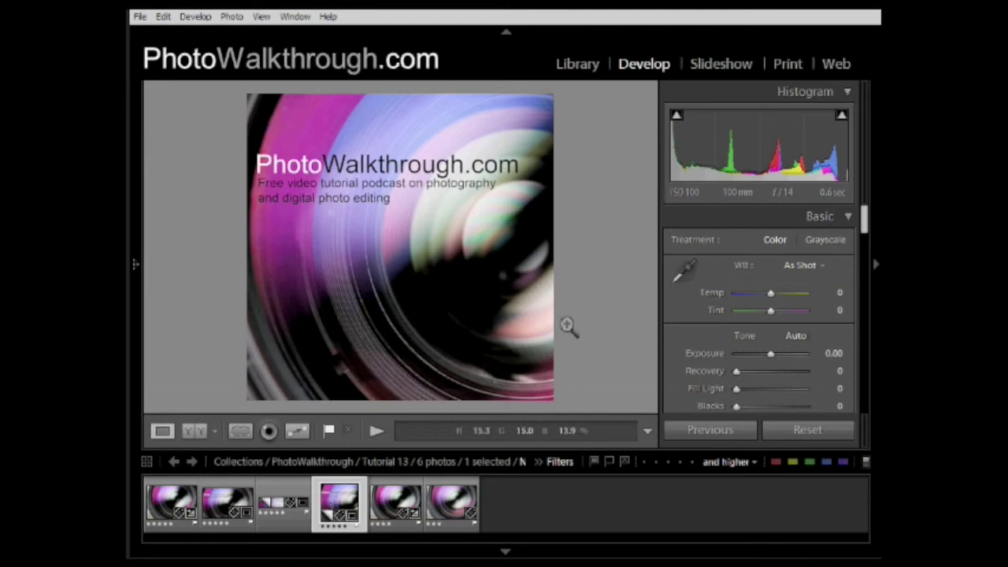
left_click(581, 63)
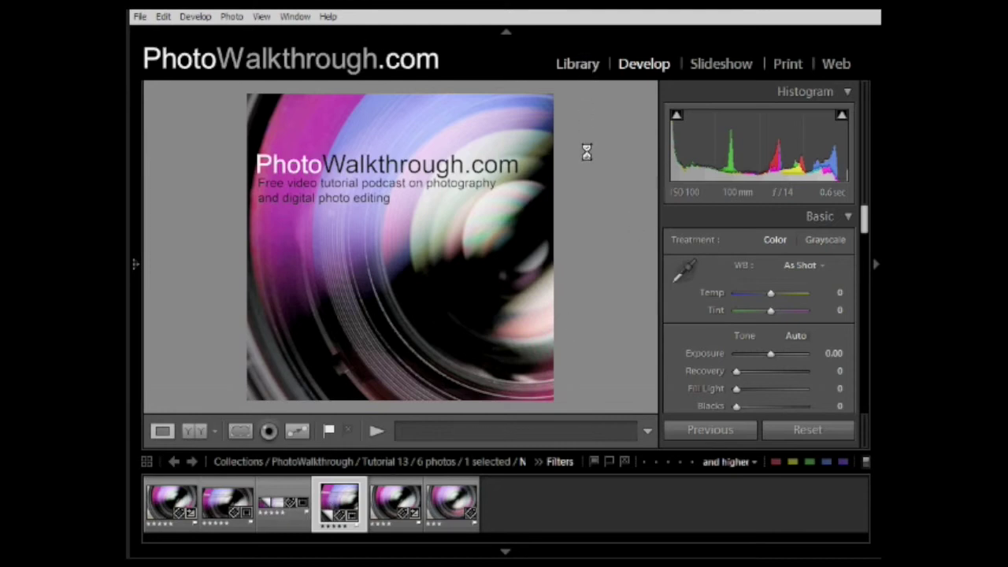